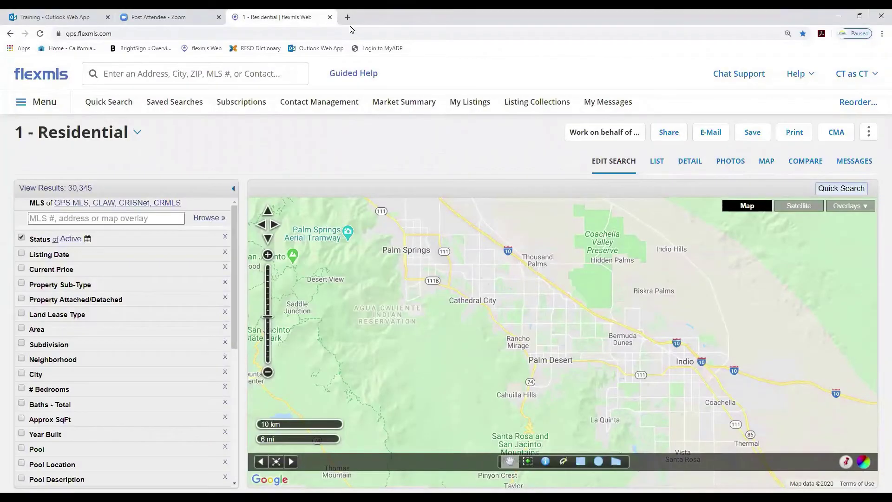
# Open the Market Summary statistics report
pyautogui.click(42, 103)
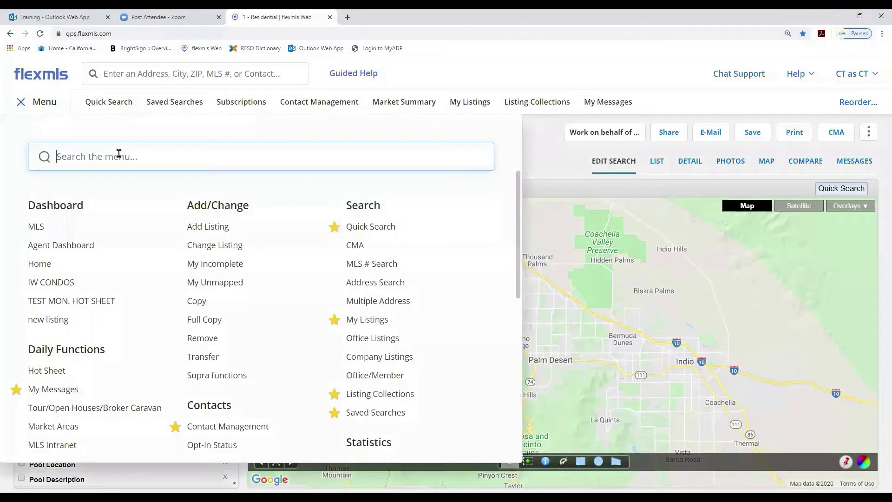
pyautogui.scroll(-4, 399, 284)
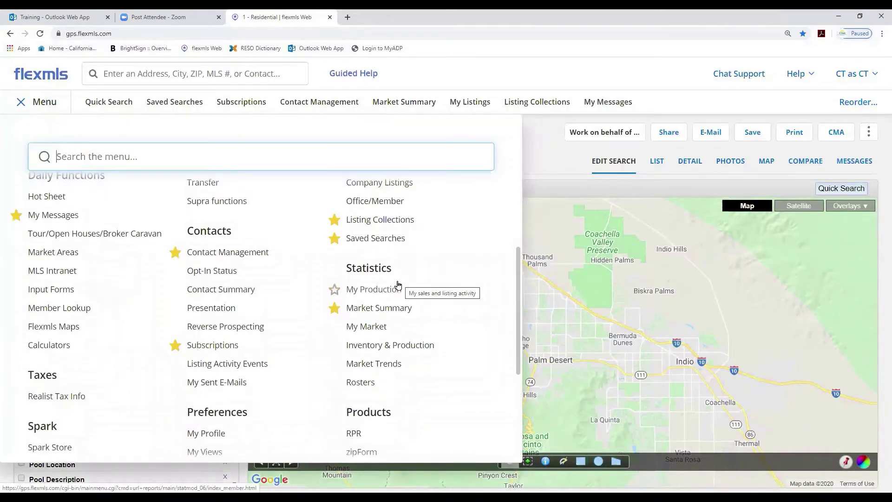
pyautogui.click(385, 308)
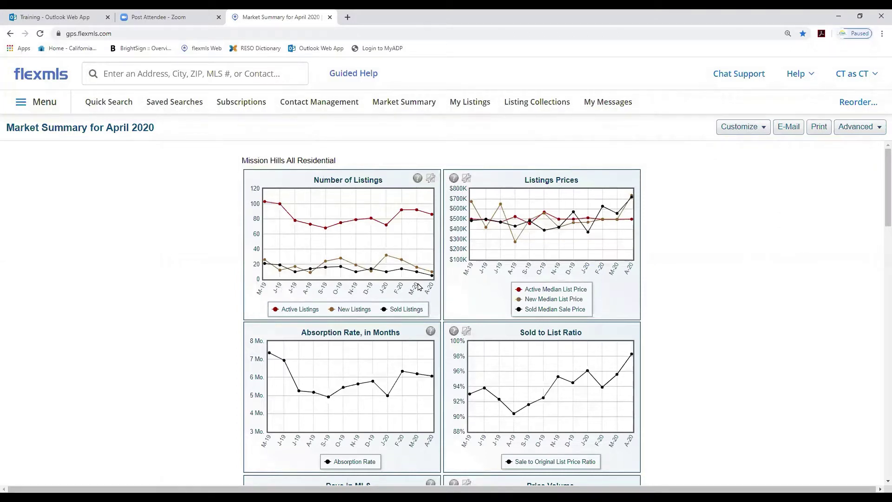
# Review the Mission Hills market charts and the Summary Statistics table in the April 2020 report
pyautogui.scroll(-1, 419, 287)
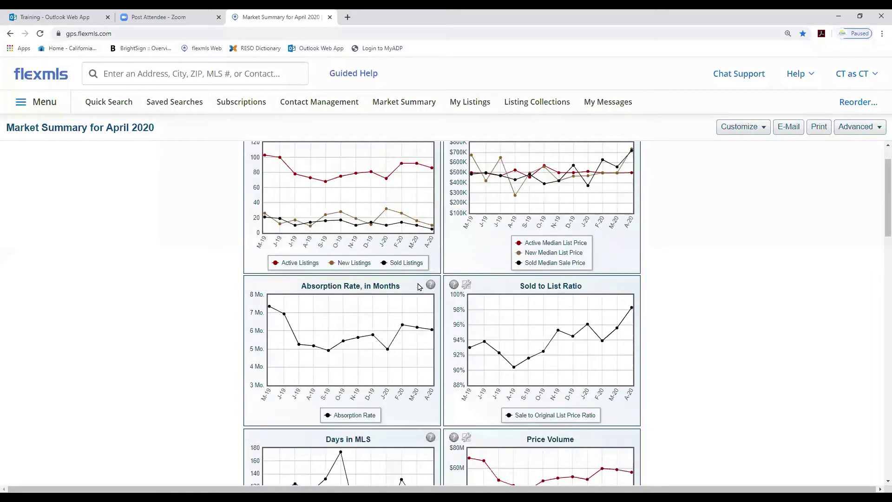
pyautogui.scroll(-1, 419, 286)
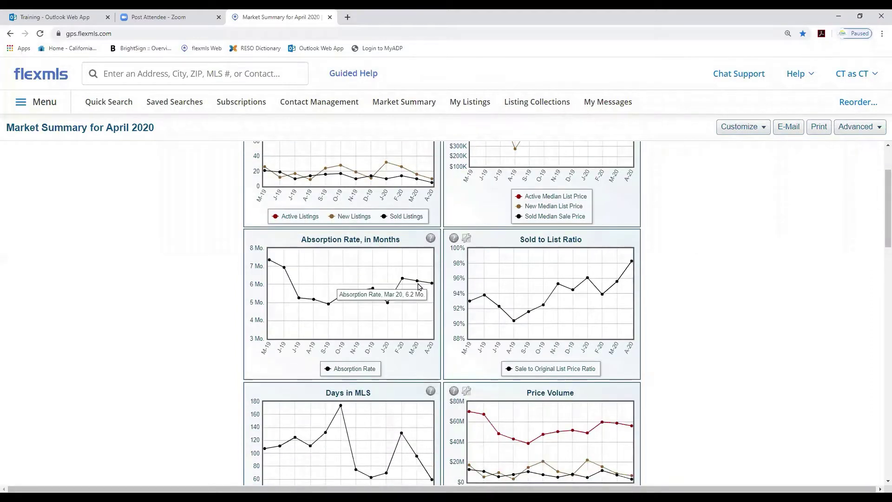
pyautogui.scroll(-1, 419, 287)
pyautogui.scroll(-2, 419, 286)
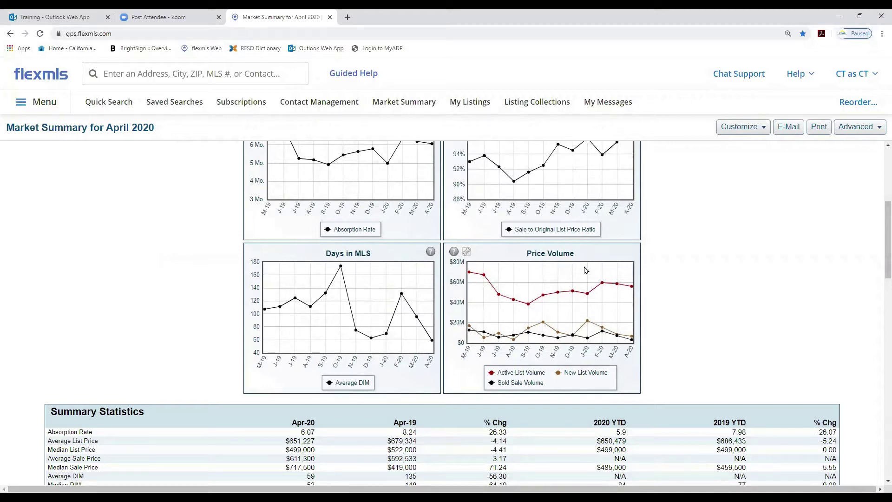
pyautogui.scroll(-4, 586, 270)
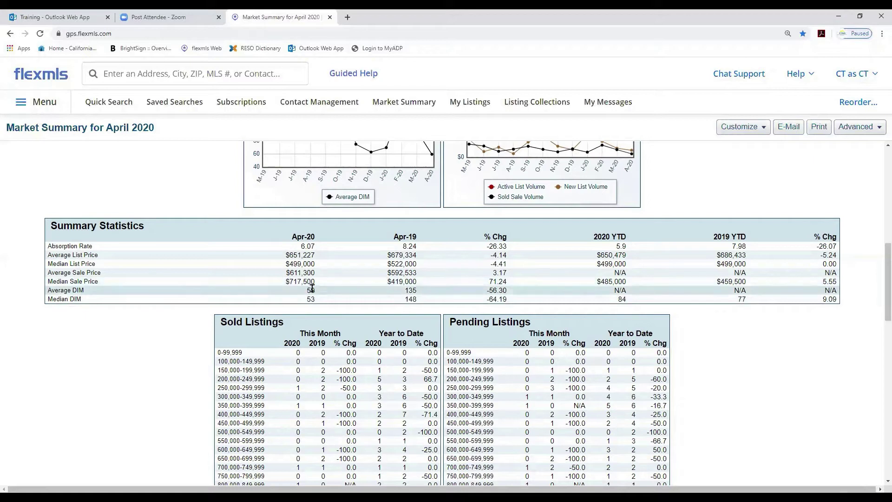
pyautogui.scroll(4, 312, 288)
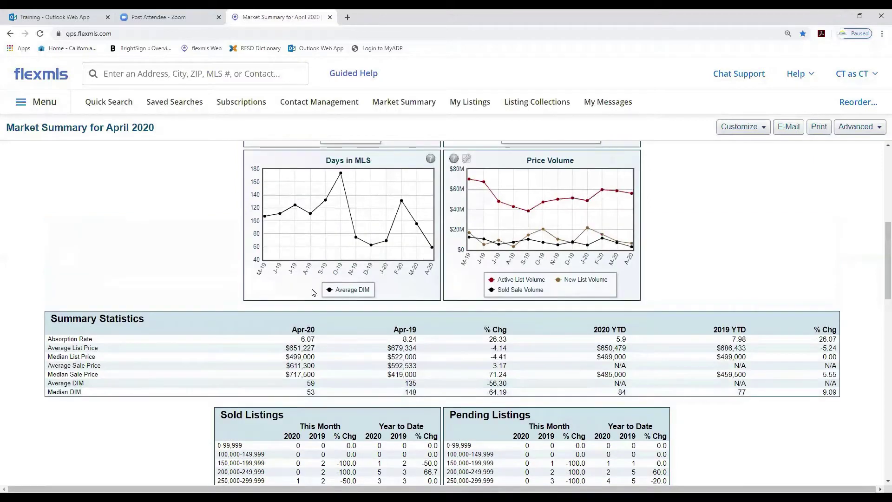
pyautogui.scroll(5, 311, 291)
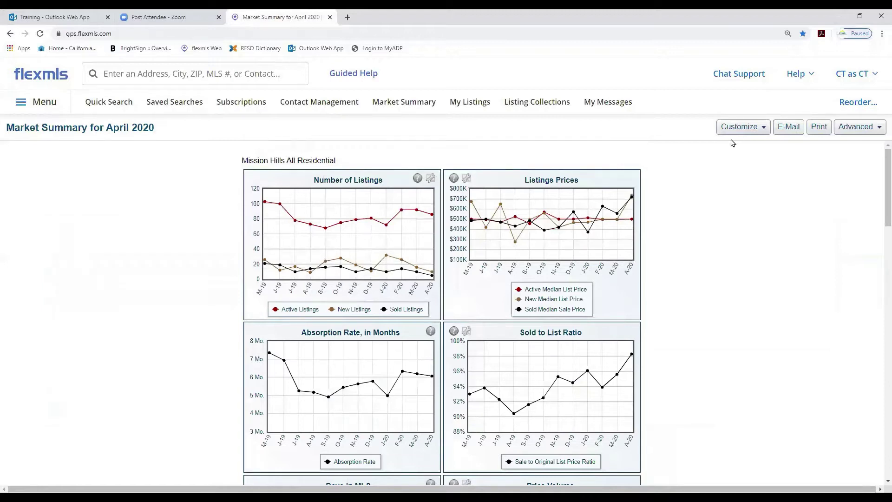
# Start a new report location and add the Palm Valley Country Club map overlay from Subdivisions
pyautogui.click(762, 128)
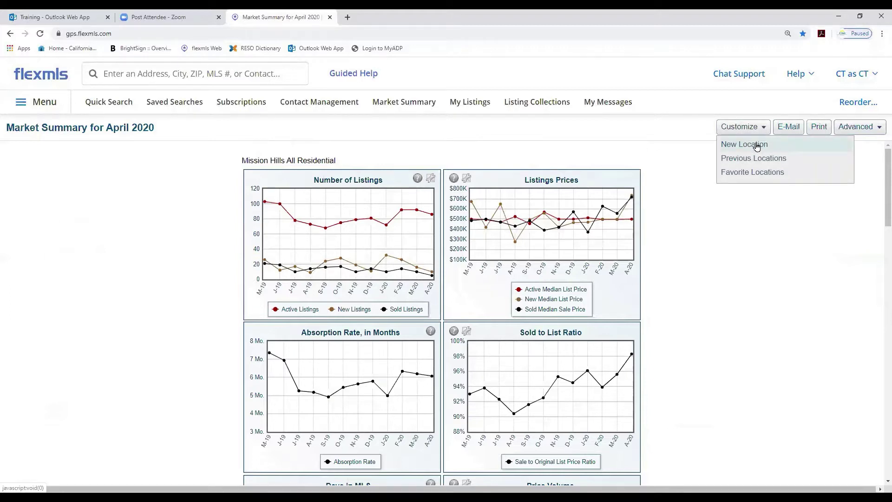
pyautogui.click(756, 147)
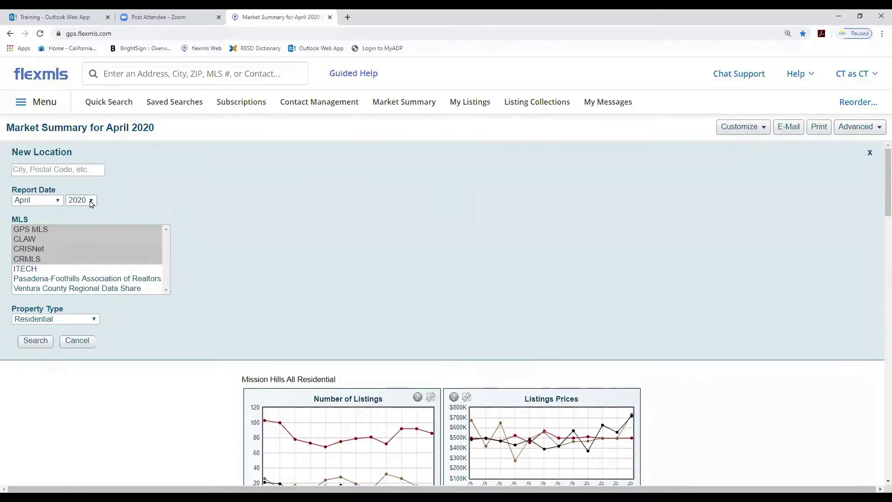
pyautogui.click(55, 168)
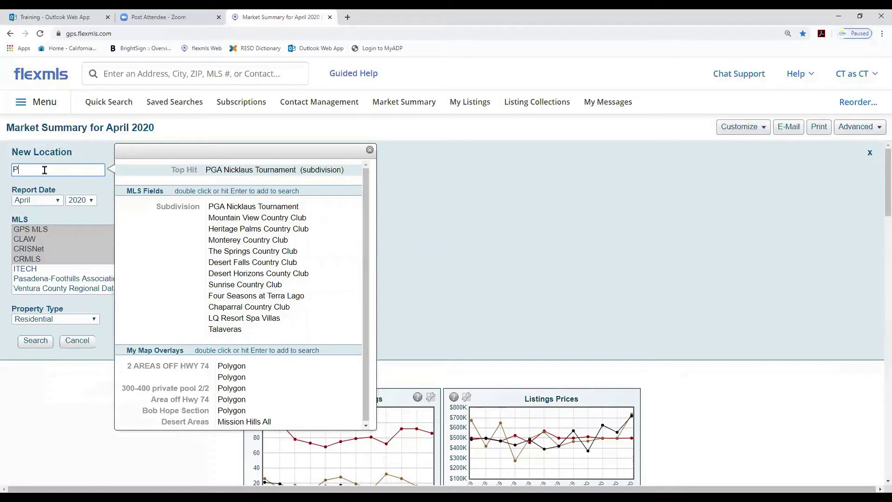
pyautogui.write('ALM VALLEY')
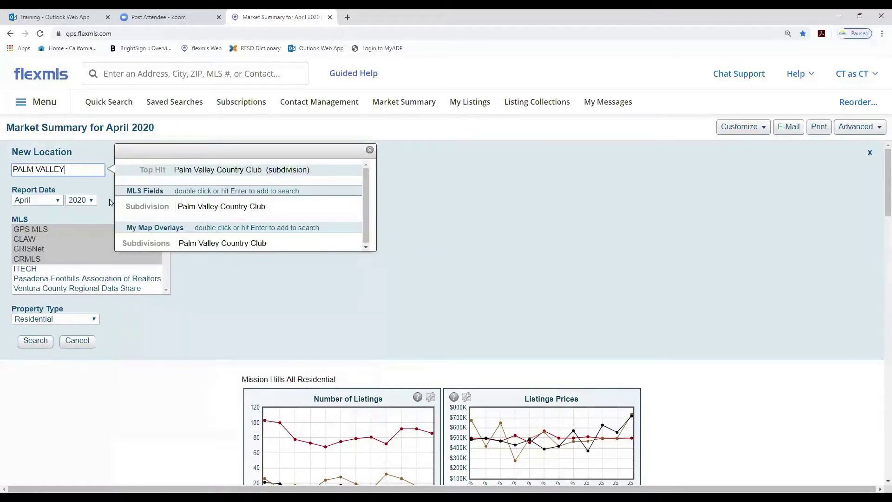
pyautogui.doubleClick(216, 244)
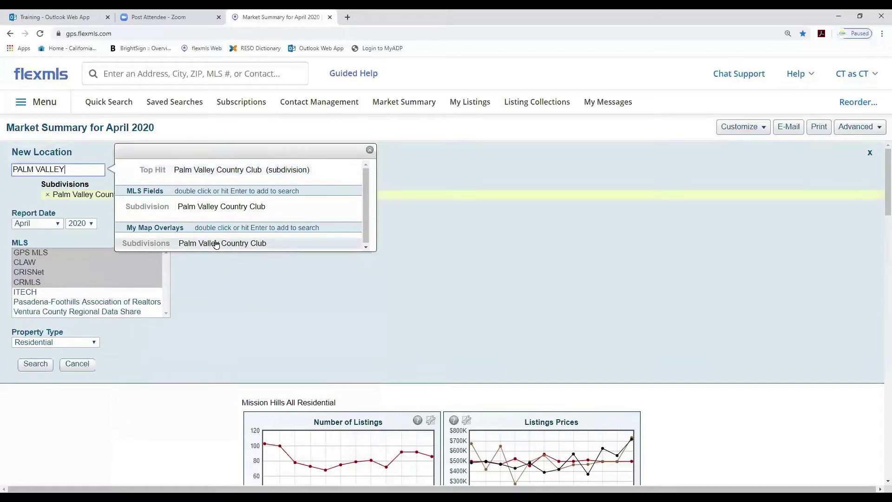
pyautogui.click(369, 151)
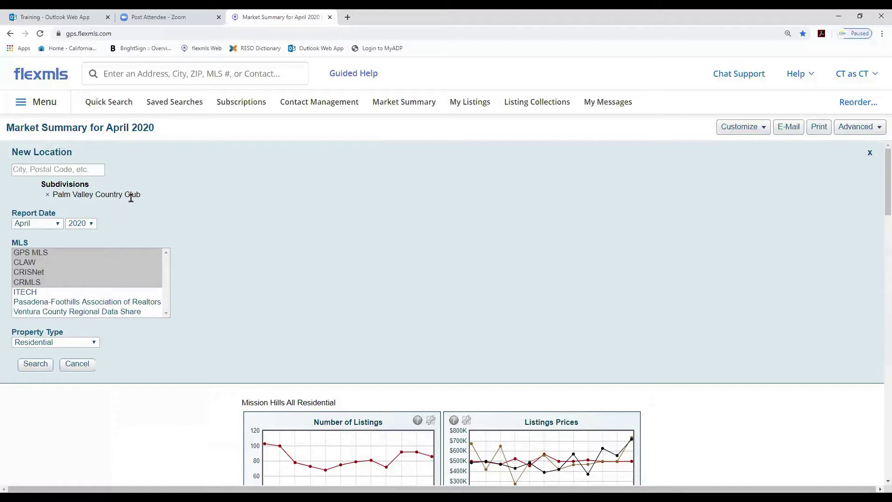
# Set the report year of the new location to 2015
pyautogui.click(92, 227)
pyautogui.moveTo(92, 251); pyautogui.dragTo(92, 289)
pyautogui.moveTo(95, 270); pyautogui.dragTo(94, 247)
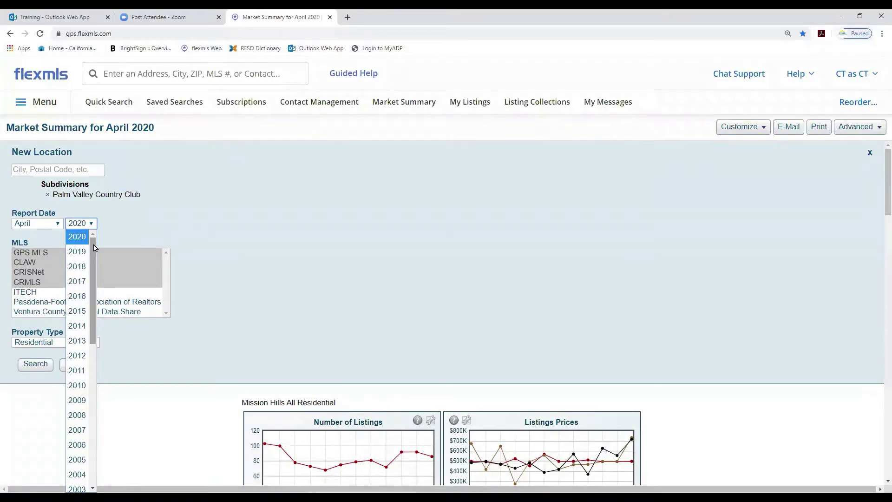
pyautogui.moveTo(94, 248); pyautogui.dragTo(94, 263)
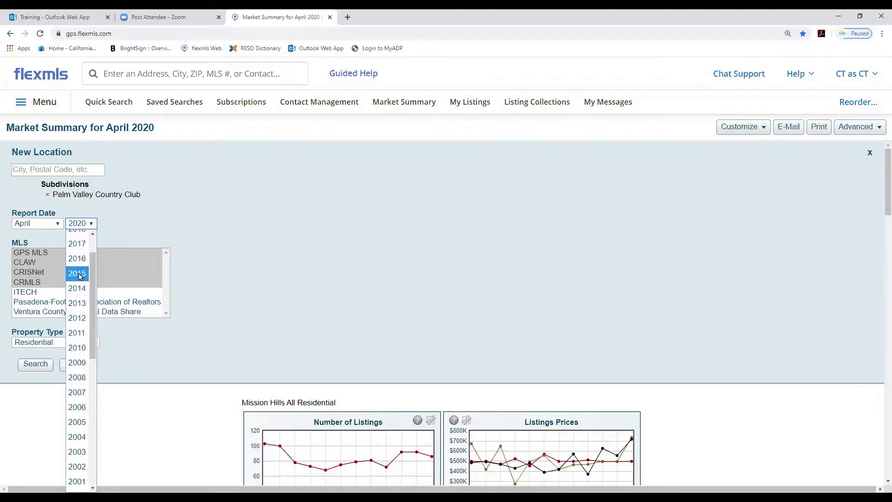
pyautogui.click(80, 276)
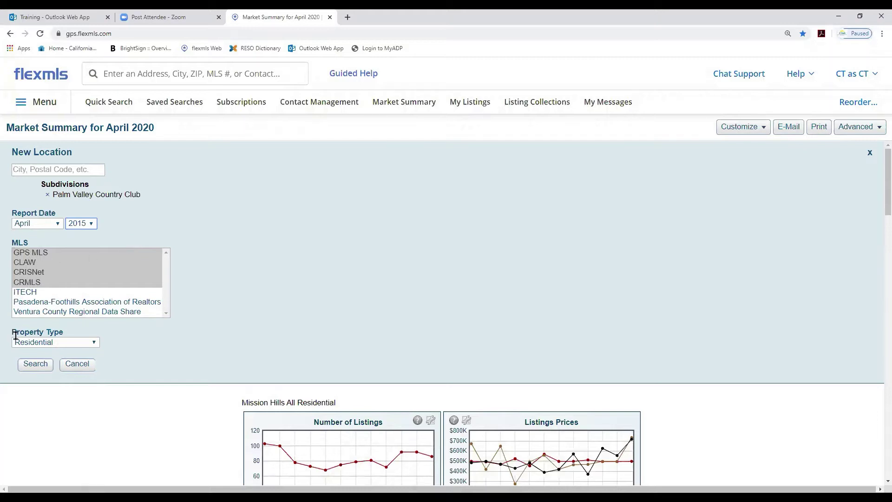
# Run the location search with property type Residential and review the resulting charts and Summary Statistics table
pyautogui.click(95, 345)
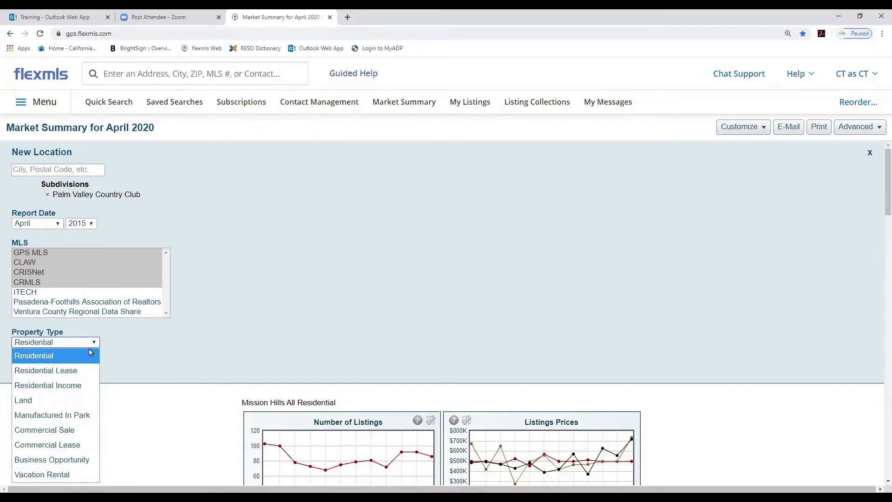
pyautogui.click(84, 356)
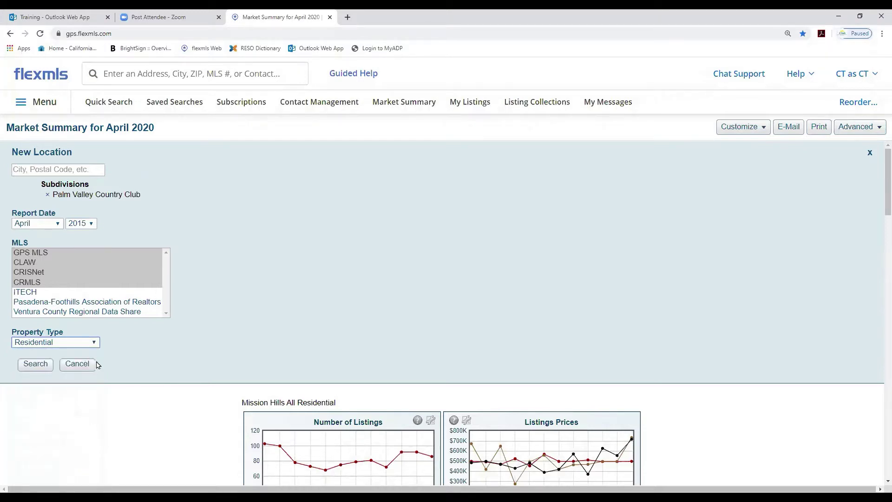
pyautogui.click(35, 364)
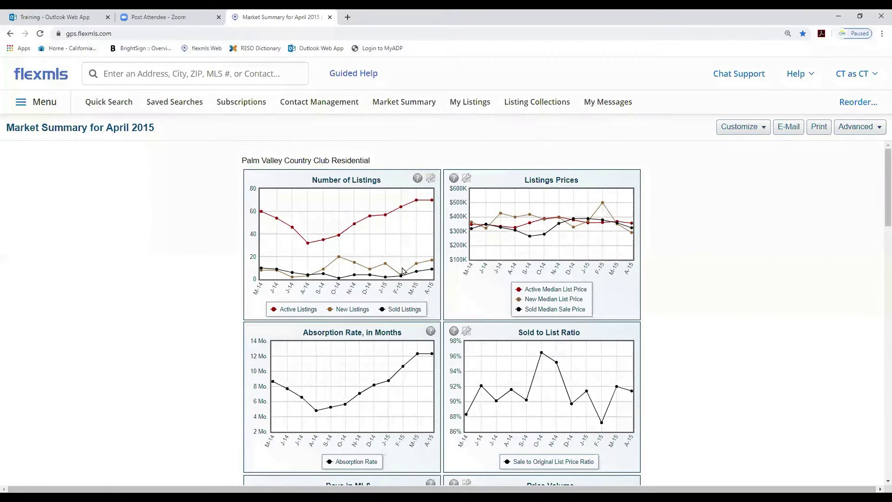
pyautogui.scroll(-8, 403, 271)
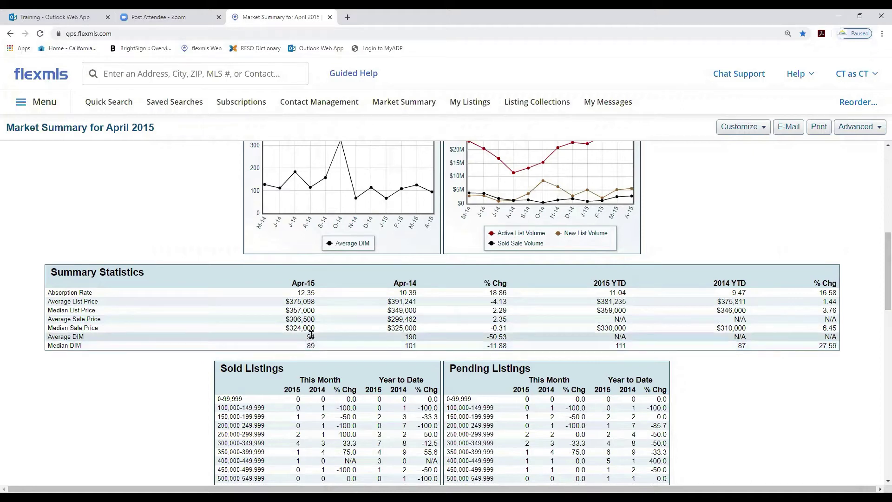
pyautogui.scroll(8, 313, 336)
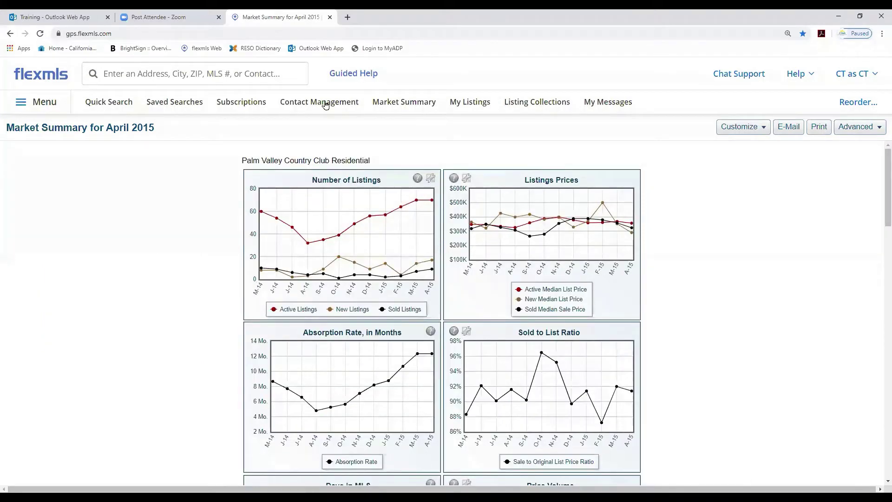
# In the previous locations, set the Palm Valley Country Club entry's year to 2020 and mark that entry as a favorite
pyautogui.click(763, 128)
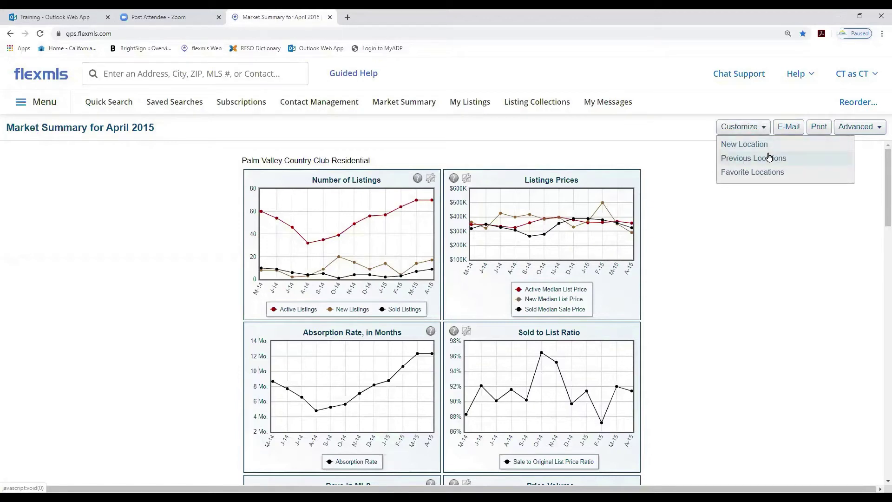
pyautogui.click(739, 160)
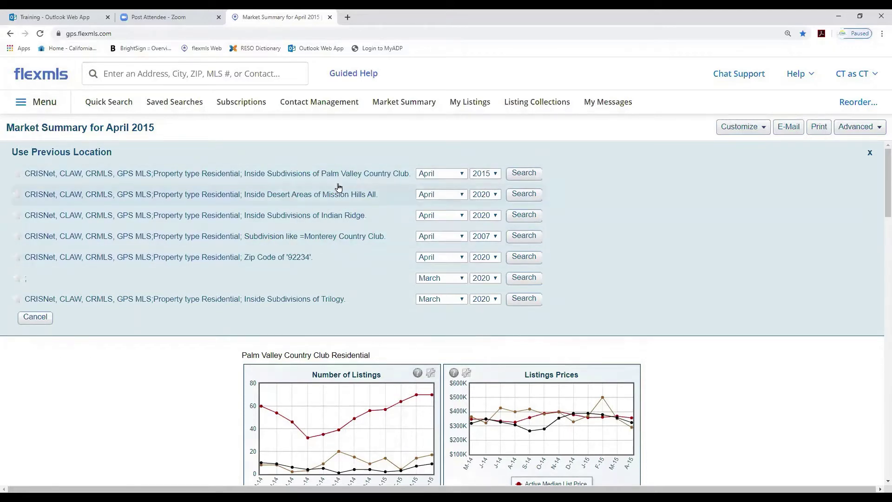
pyautogui.click(495, 176)
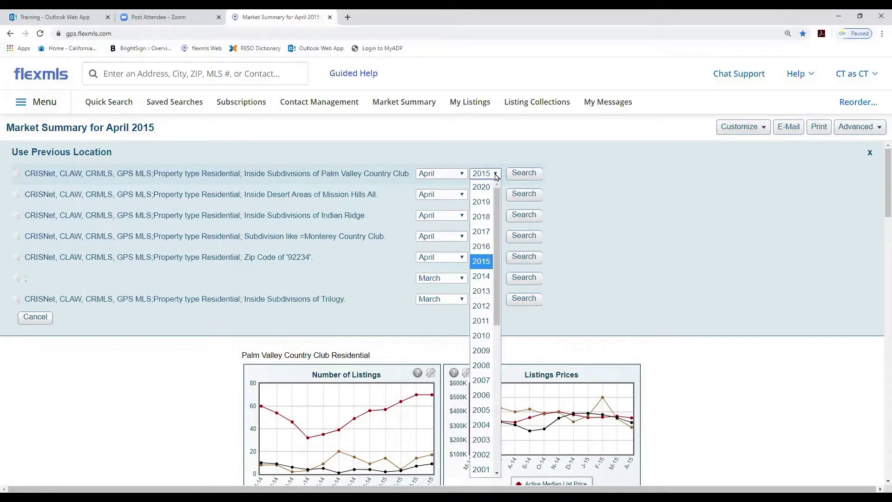
pyautogui.click(487, 188)
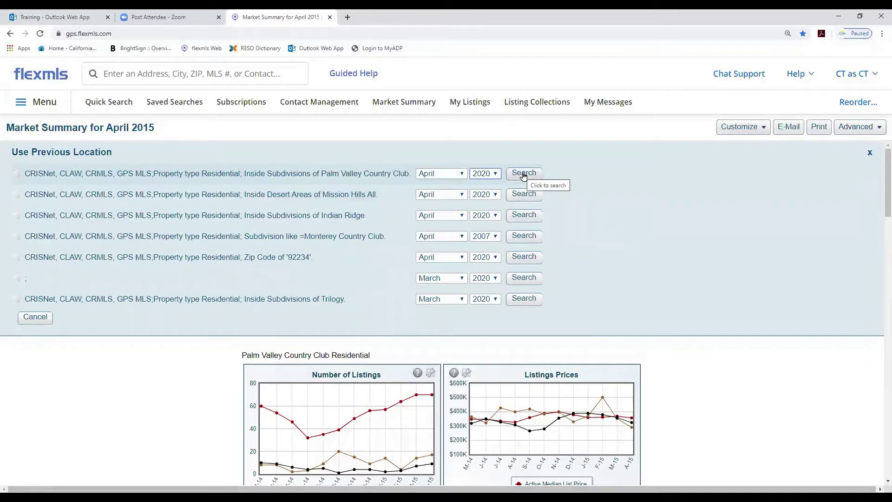
pyautogui.click(758, 128)
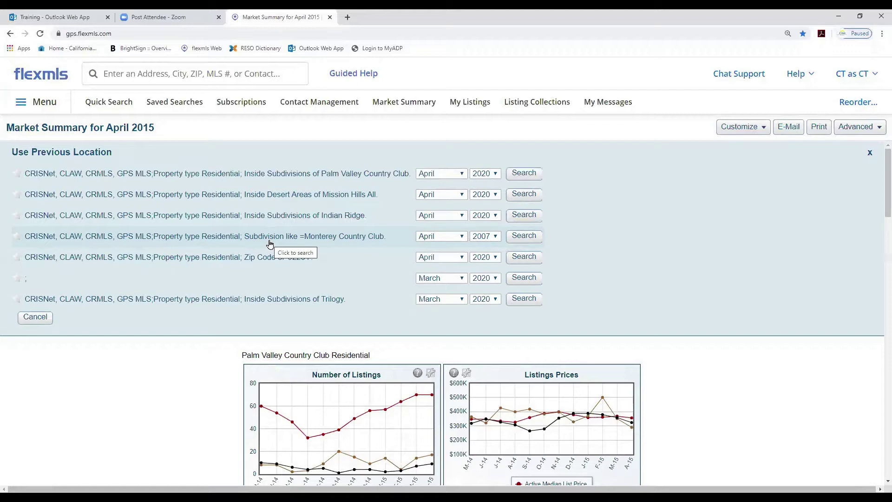
pyautogui.click(17, 176)
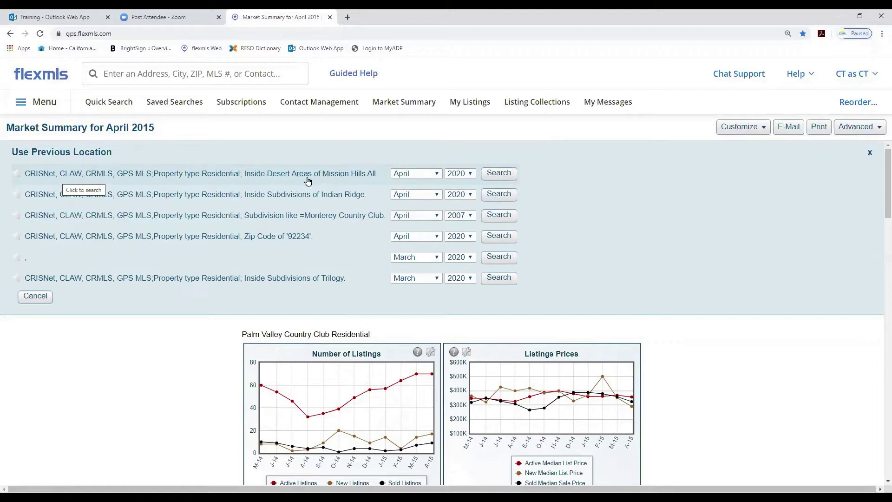
# Run the favorite Palm Valley Country Club location for April 2020 and examine its Summary Statistics table
pyautogui.click(753, 133)
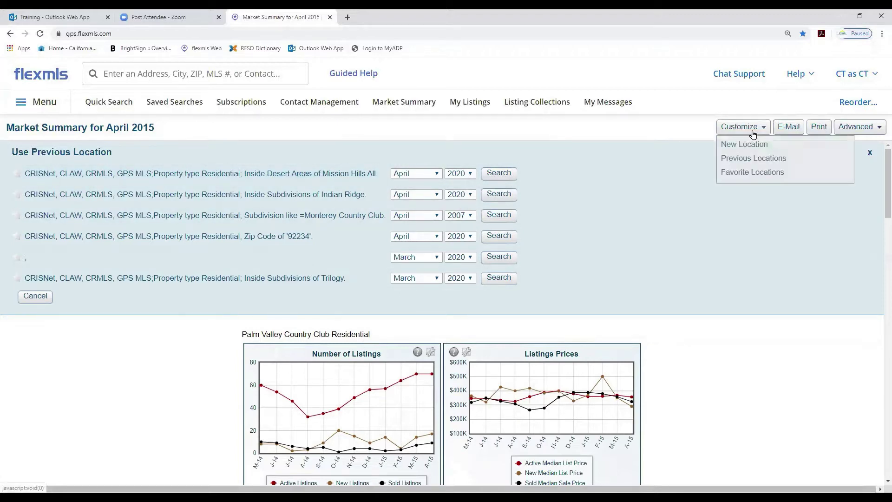
pyautogui.click(743, 172)
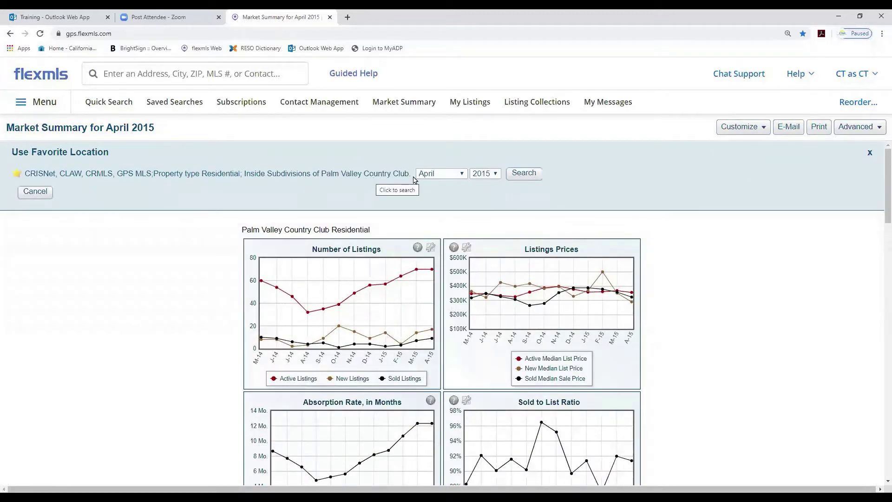
pyautogui.click(496, 175)
pyautogui.click(490, 187)
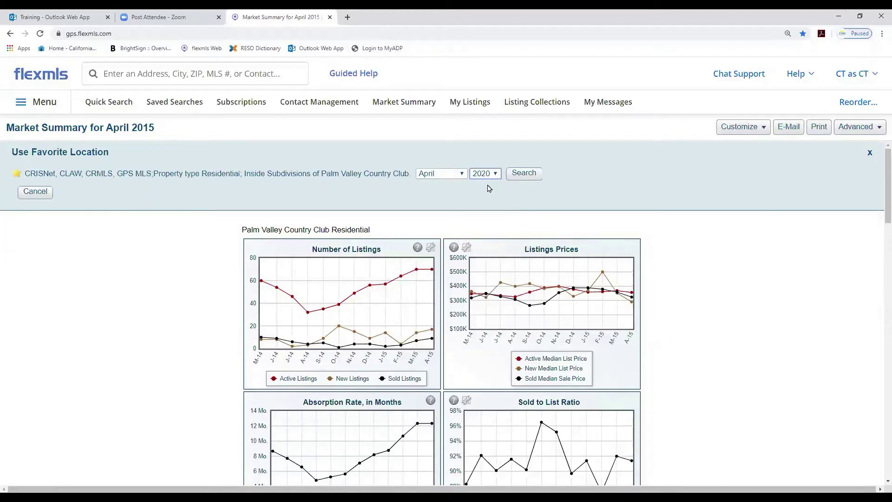
pyautogui.click(517, 178)
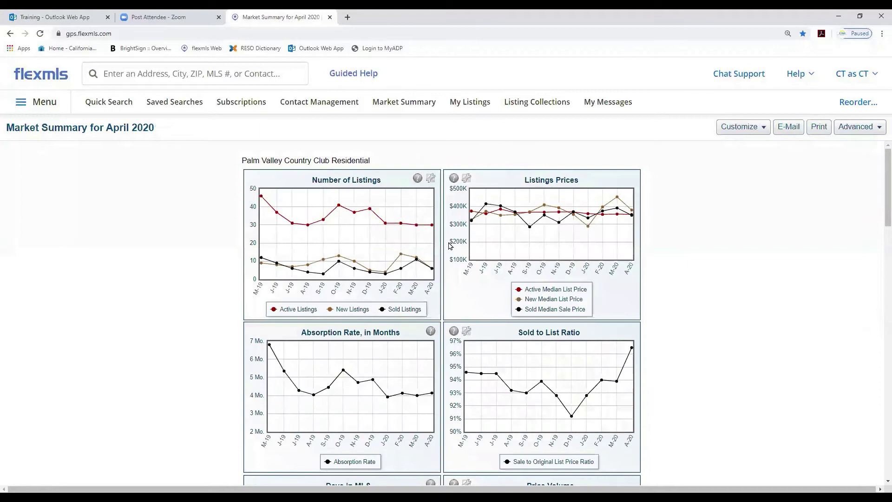
pyautogui.scroll(-6, 450, 246)
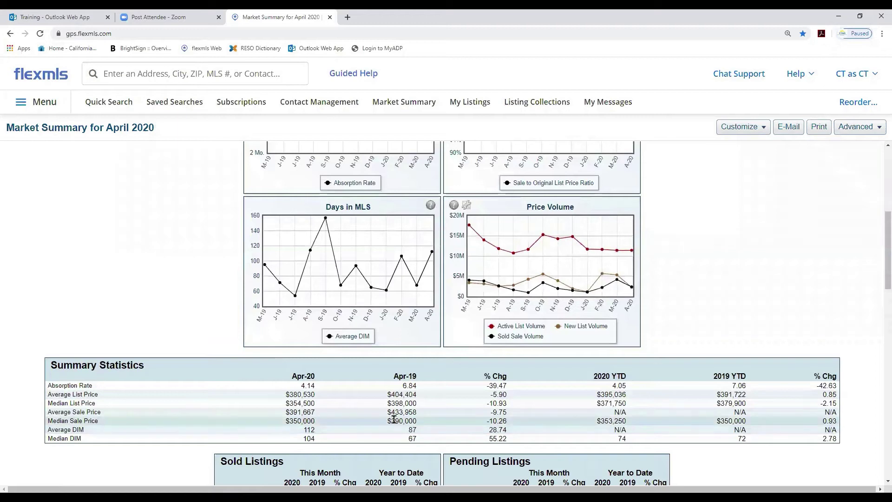
pyautogui.scroll(-1, 394, 419)
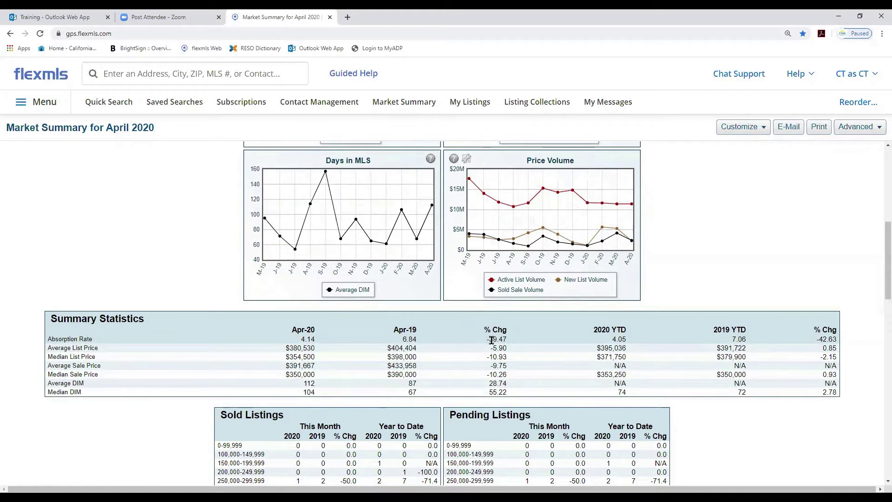
# Add the Mission Hills All overlay from Desert Areas as a new Market Summary location, keeping April 2020 and Residential
pyautogui.scroll(-3, 492, 343)
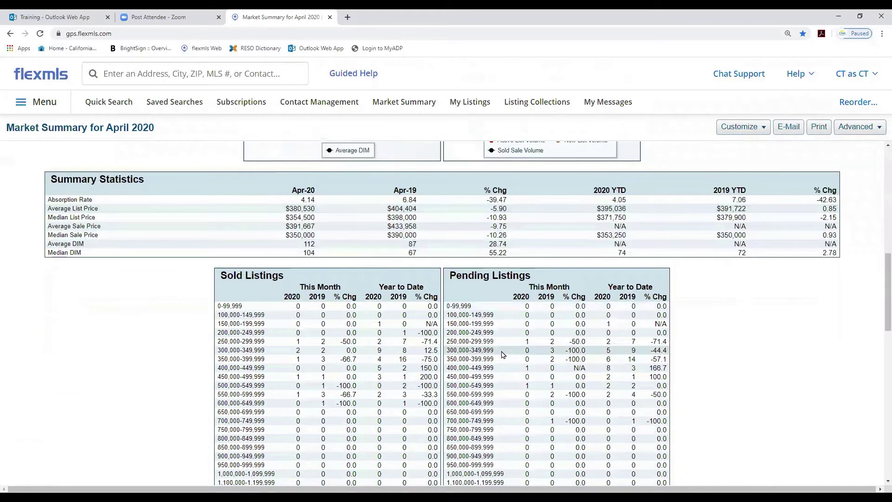
pyautogui.scroll(10, 502, 354)
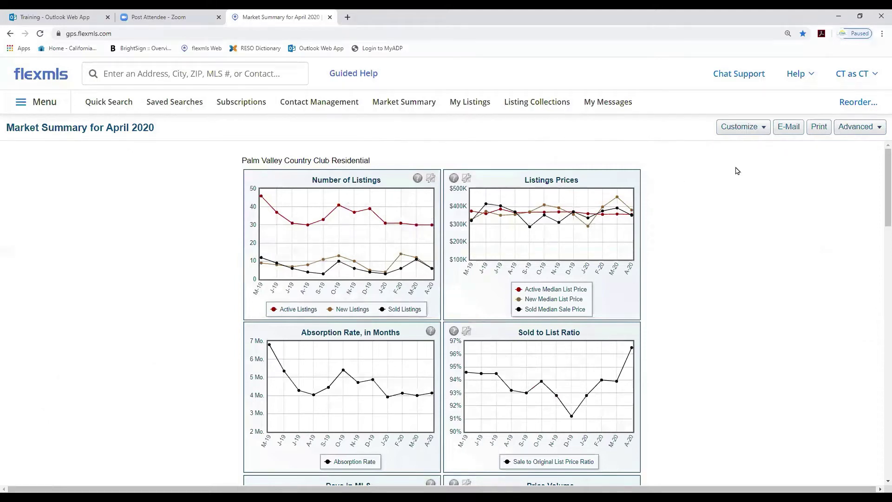
pyautogui.click(764, 128)
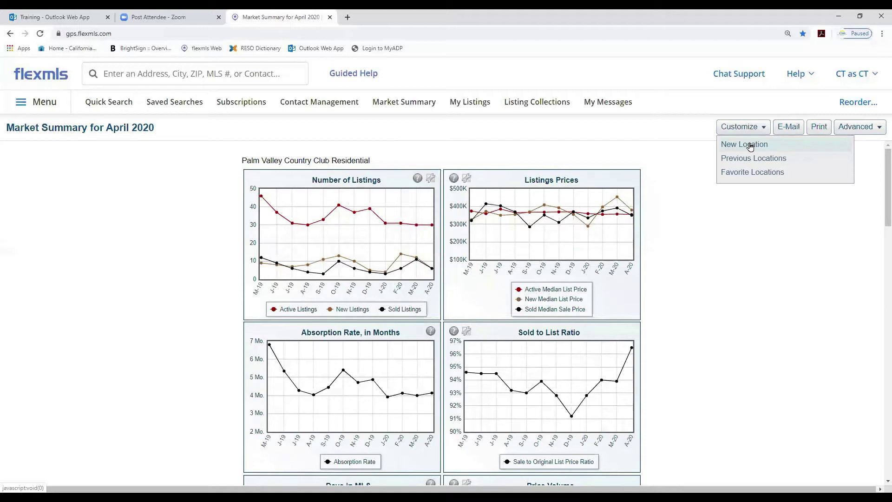
pyautogui.click(745, 145)
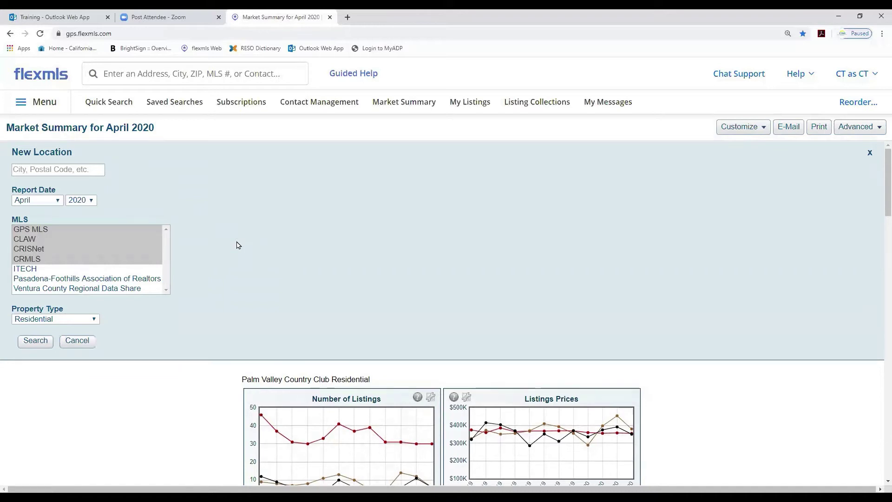
pyautogui.click(64, 170)
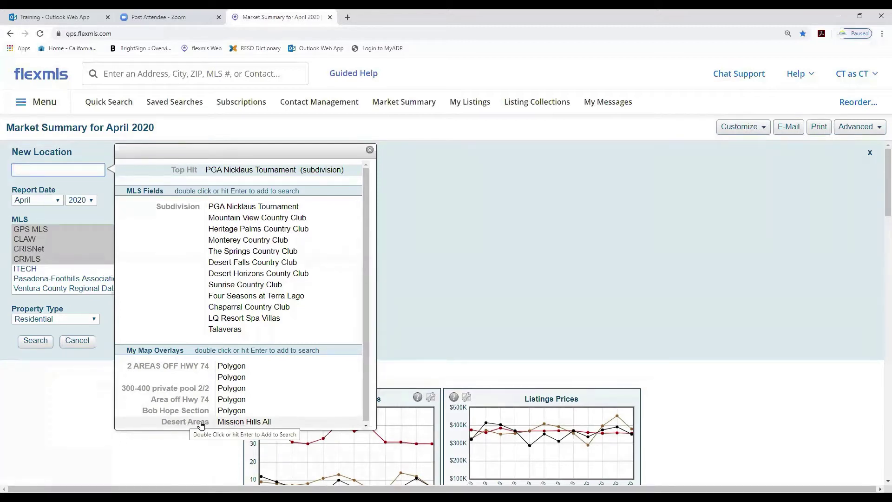
pyautogui.doubleClick(250, 423)
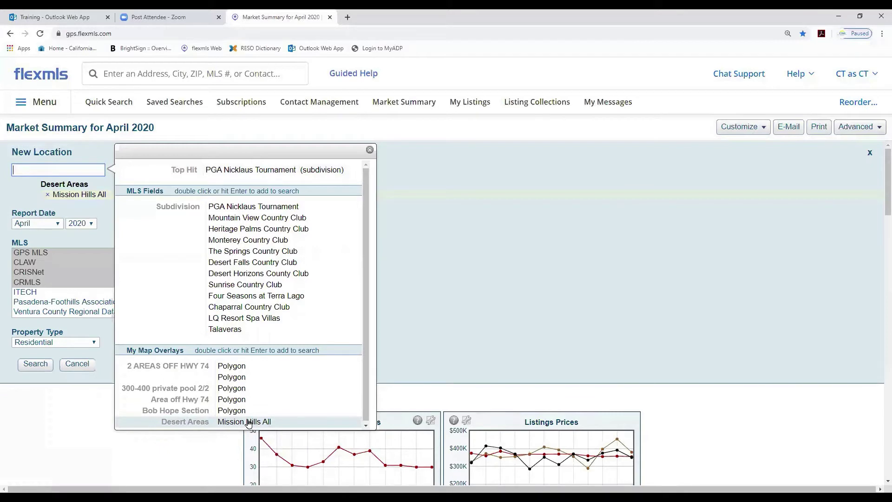
pyautogui.click(370, 151)
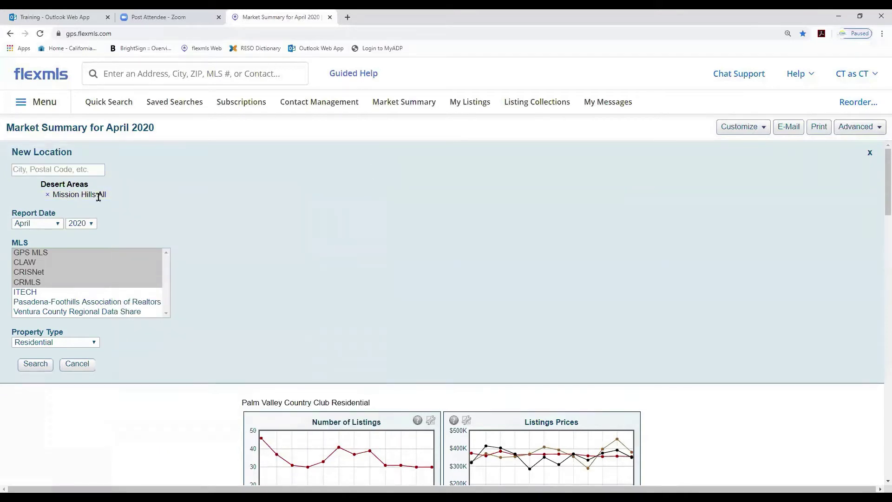
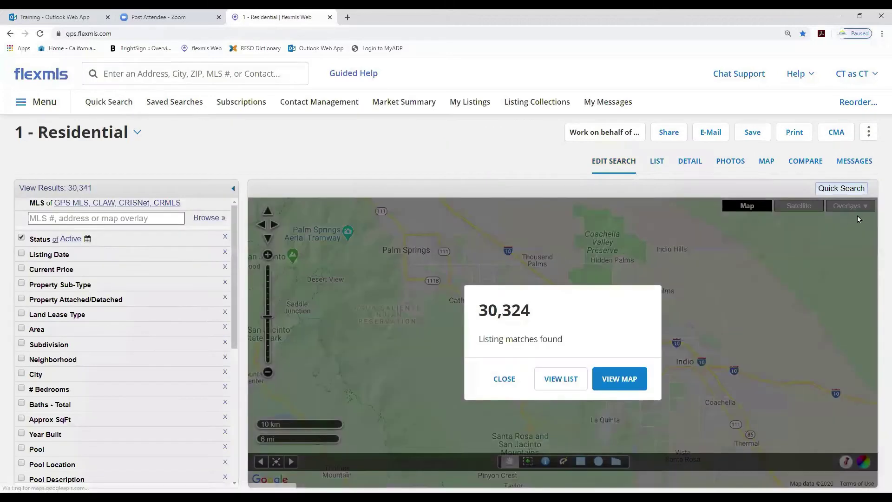
# Dismiss the match count and add the Mission Hills All map overlay from Desert Areas to the Residential search
pyautogui.click(514, 378)
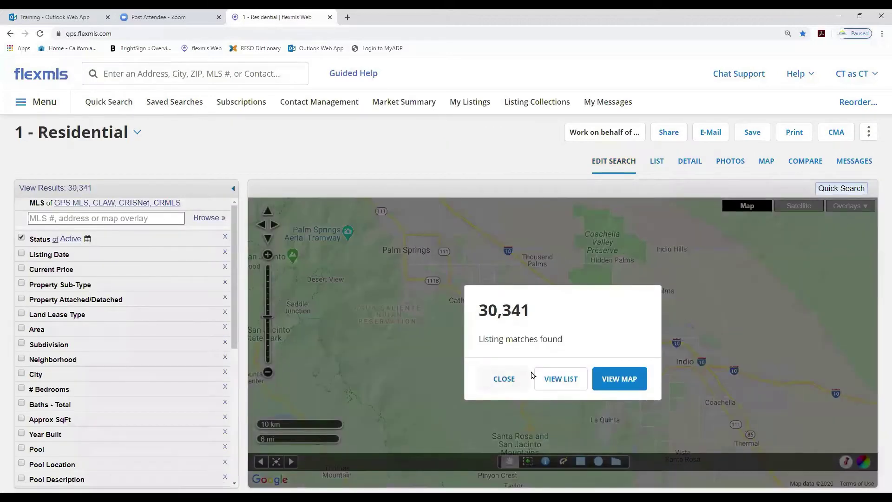
pyautogui.click(865, 208)
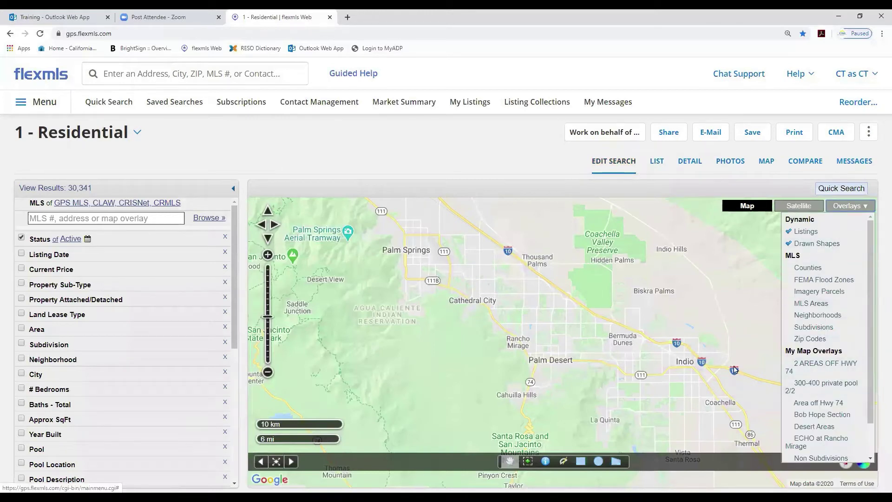
pyautogui.click(169, 218)
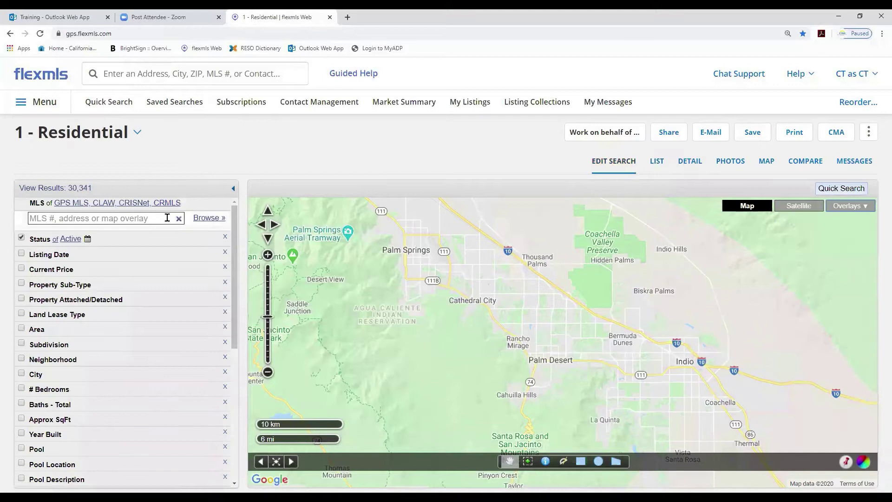
pyautogui.click(170, 218)
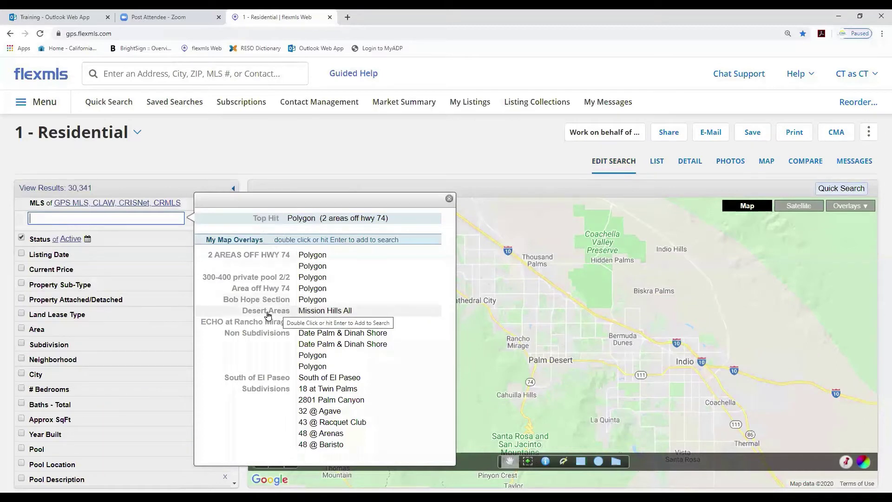
pyautogui.click(311, 314)
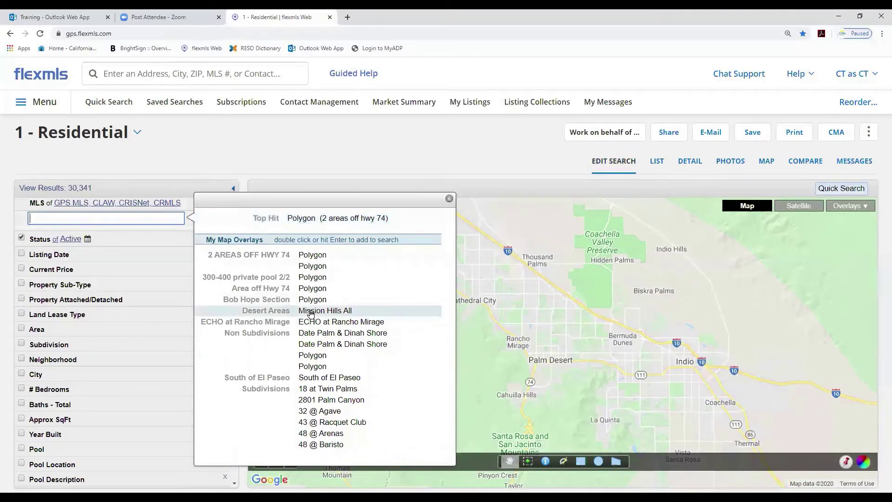
pyautogui.doubleClick(310, 314)
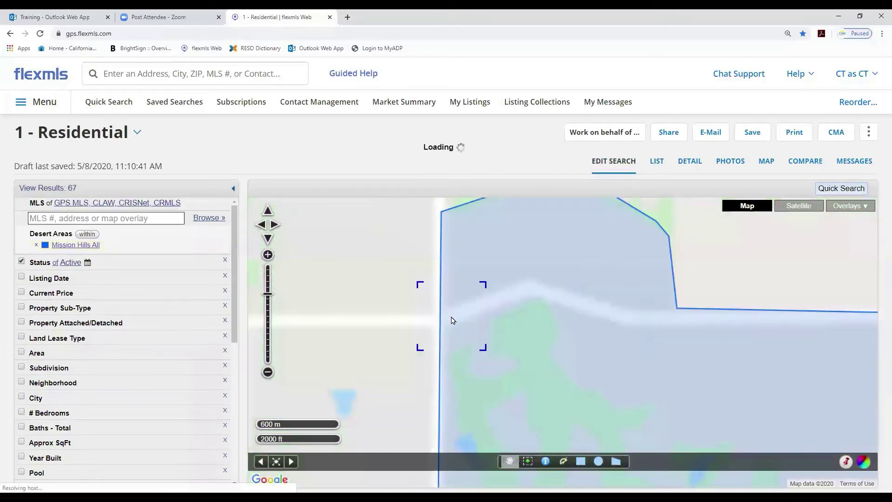
# Show the Subdivisions overlay on the search map and frame the whole Mission Hills area
pyautogui.click(851, 205)
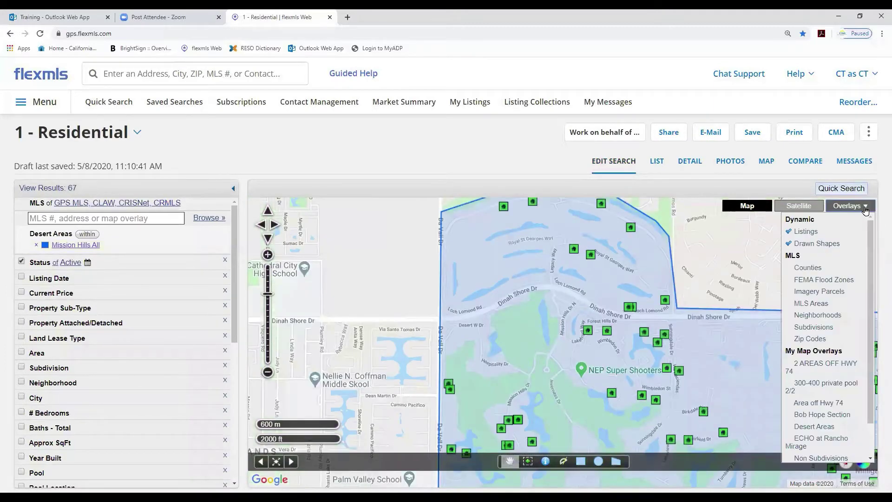
pyautogui.click(821, 327)
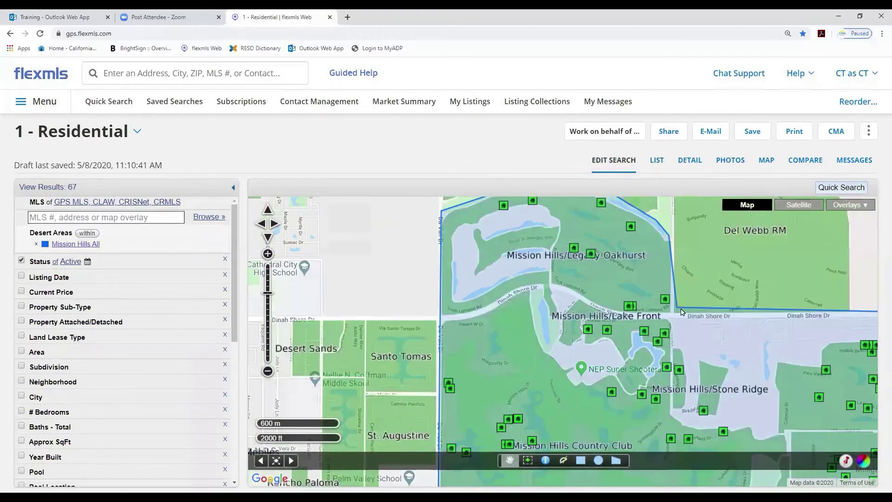
pyautogui.scroll(-1, 566, 304)
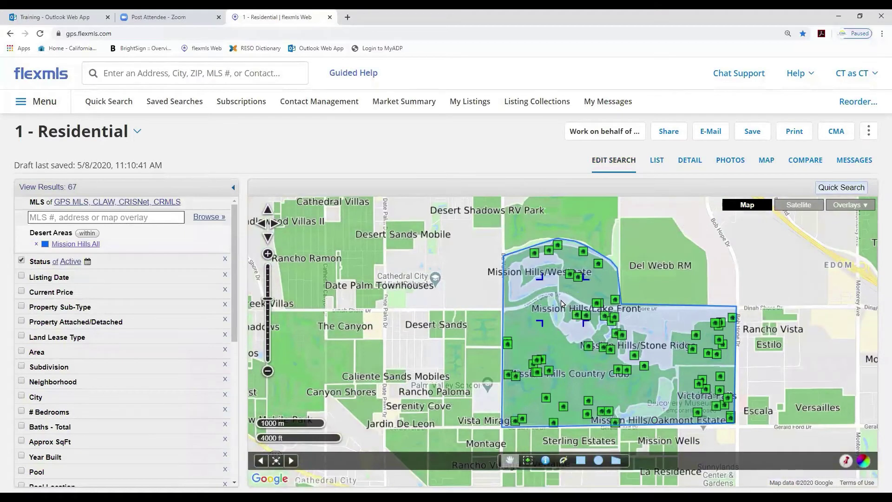
pyautogui.scroll(-1, 563, 302)
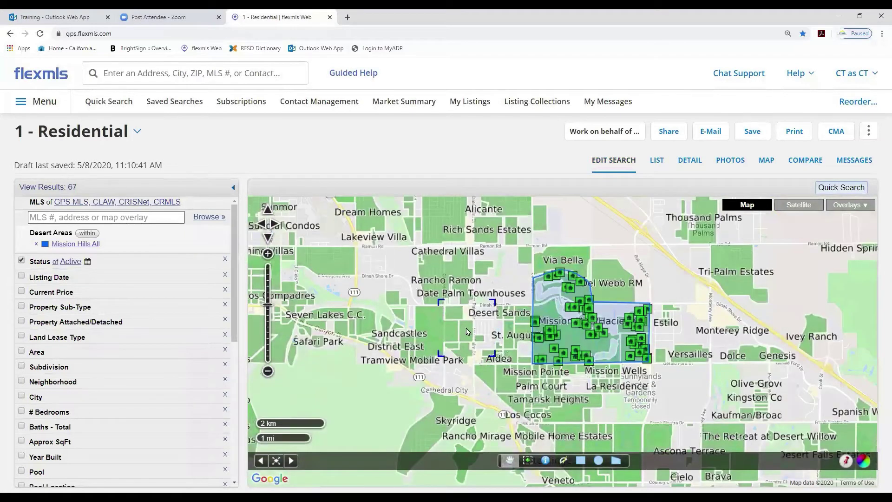
pyautogui.scroll(2, 471, 333)
pyautogui.moveTo(637, 299); pyautogui.dragTo(393, 267)
pyautogui.scroll(-1, 393, 267)
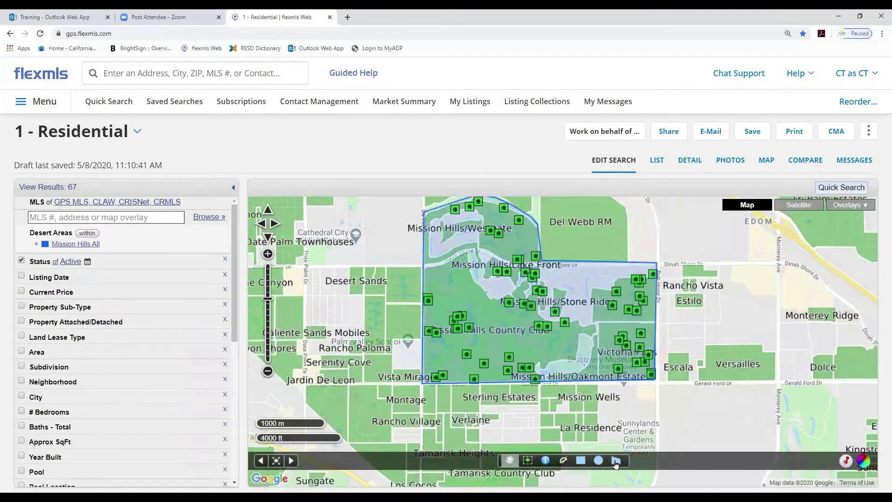
# Draw a polygon search shape tracing the outer boundary of the Mission Hills All area on the map
pyautogui.click(615, 461)
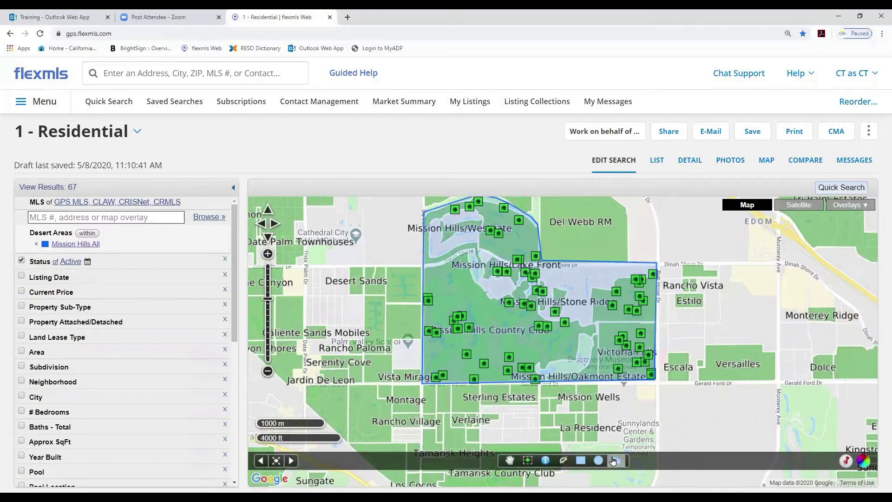
pyautogui.click(656, 385)
pyautogui.click(423, 385)
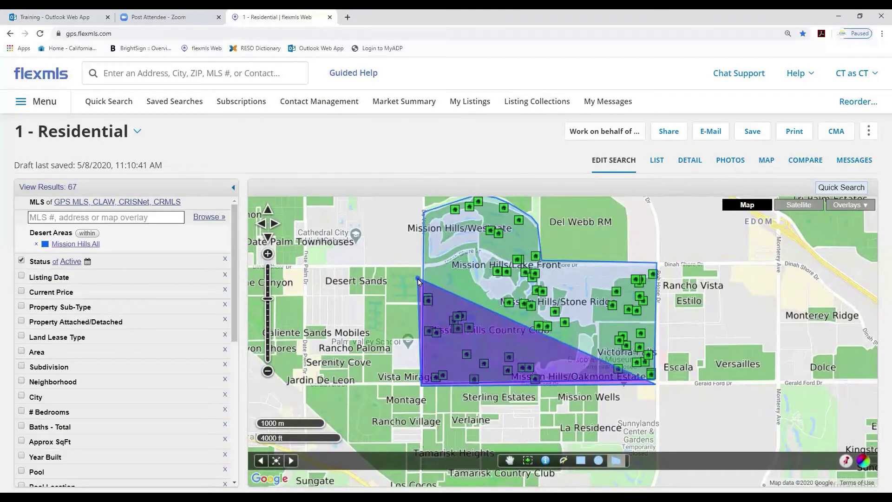
pyautogui.click(421, 210)
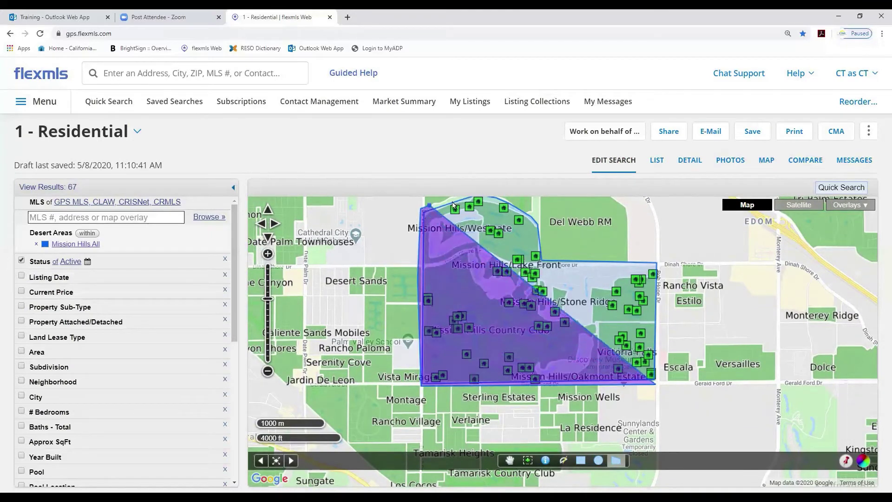
pyautogui.click(498, 200)
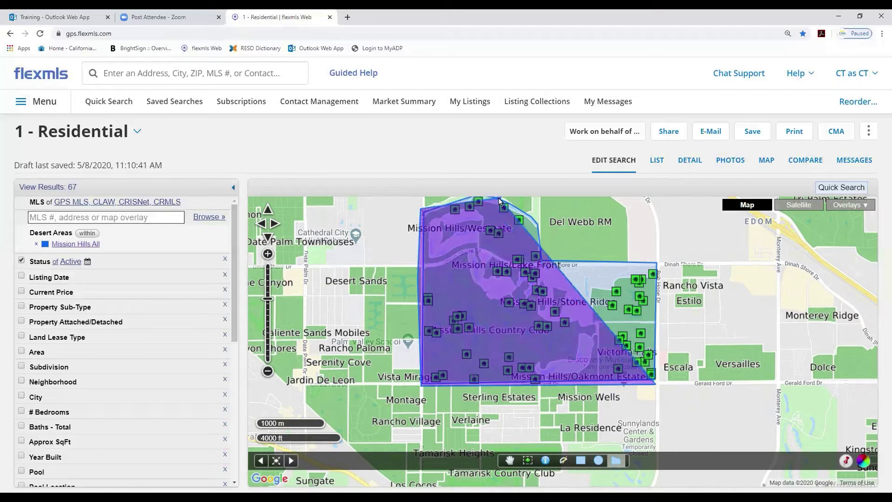
pyautogui.click(544, 258)
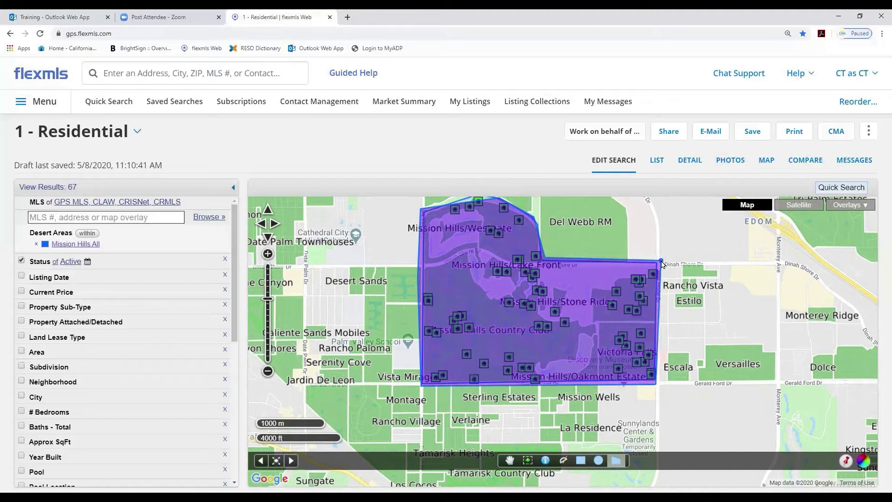
pyautogui.doubleClick(662, 263)
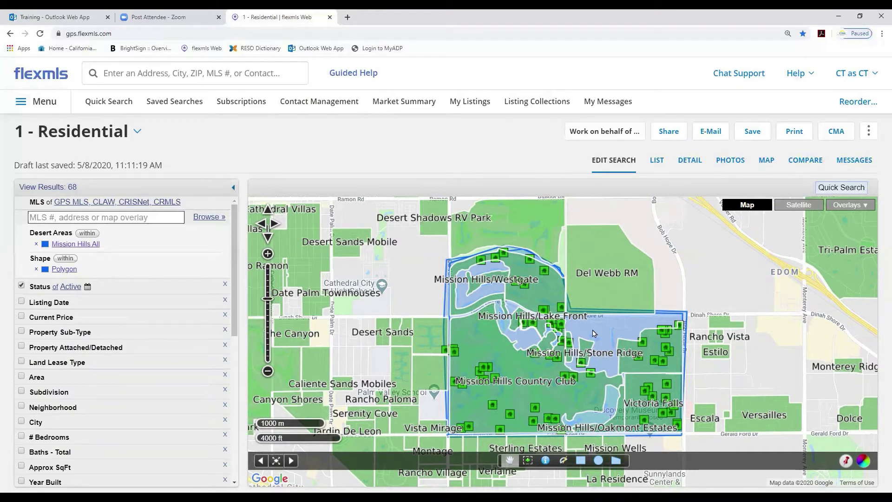
pyautogui.scroll(-1, 593, 332)
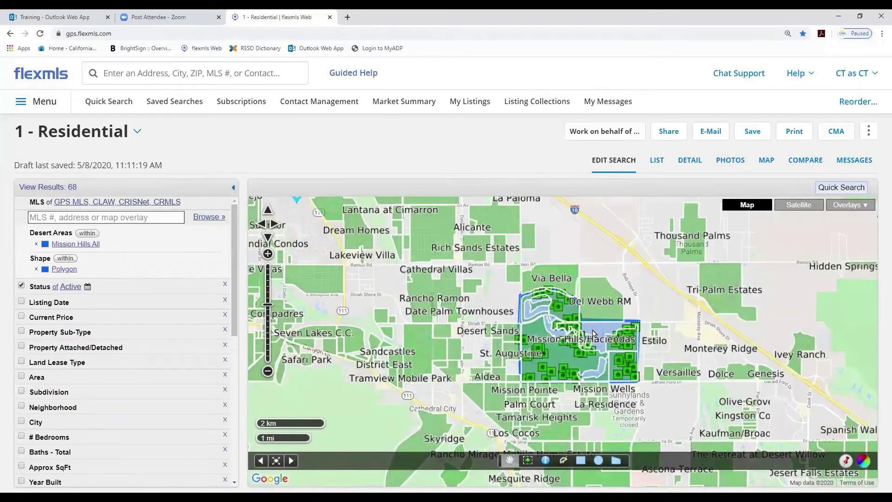
# Return to Market Summary and show the April 2020 report for Mission Hills All Residential
pyautogui.click(49, 104)
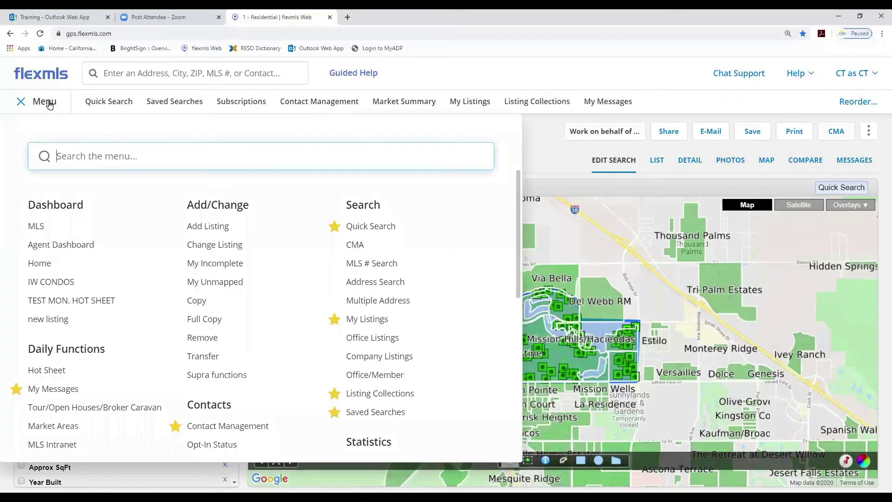
pyautogui.scroll(-2, 411, 333)
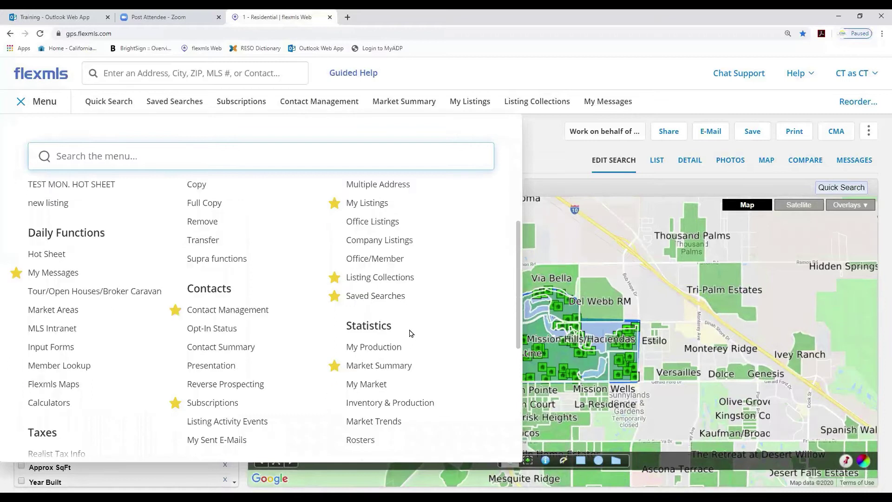
pyautogui.scroll(-1, 410, 333)
pyautogui.click(374, 308)
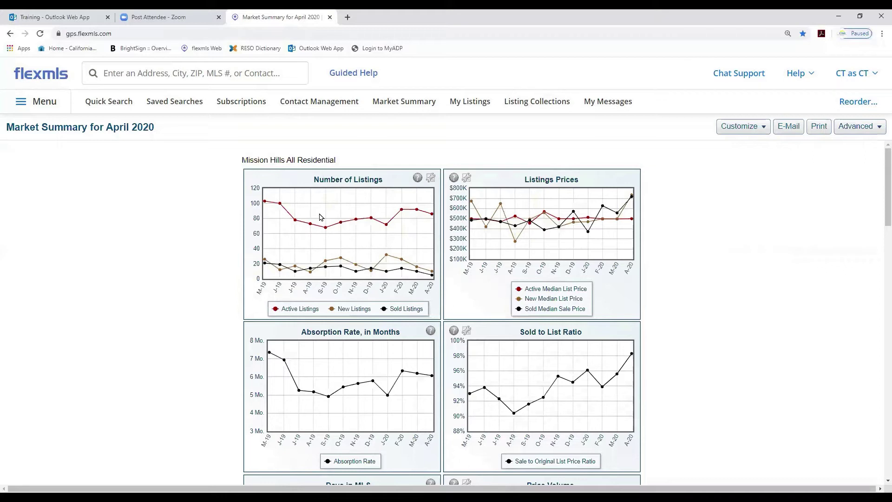
# Open the My Market statistics page and look over the report types it offers
pyautogui.click(49, 106)
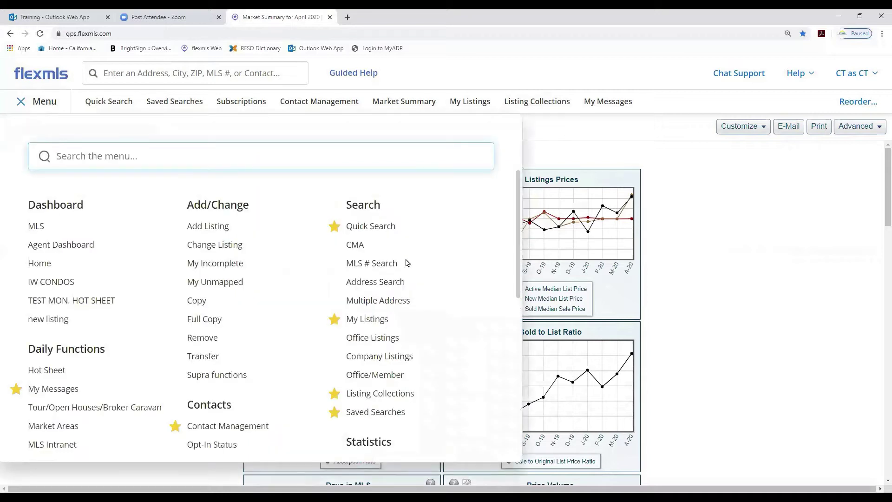
pyautogui.scroll(-3, 406, 263)
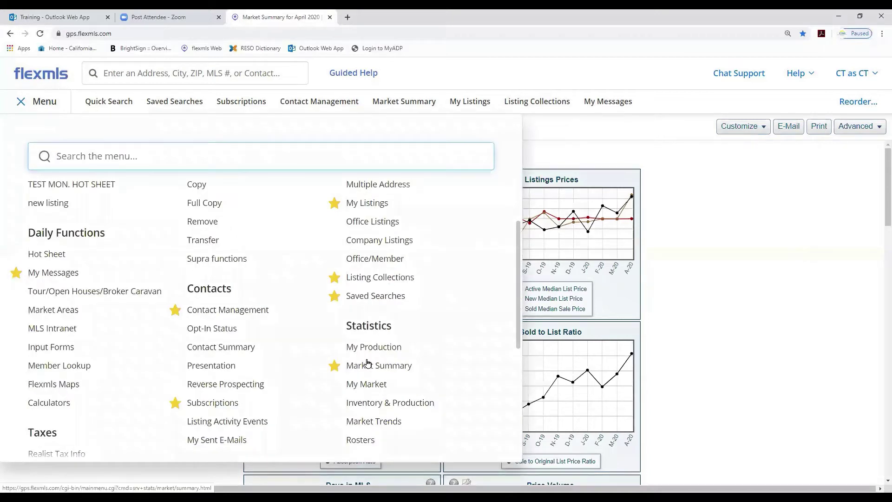
pyautogui.click(374, 384)
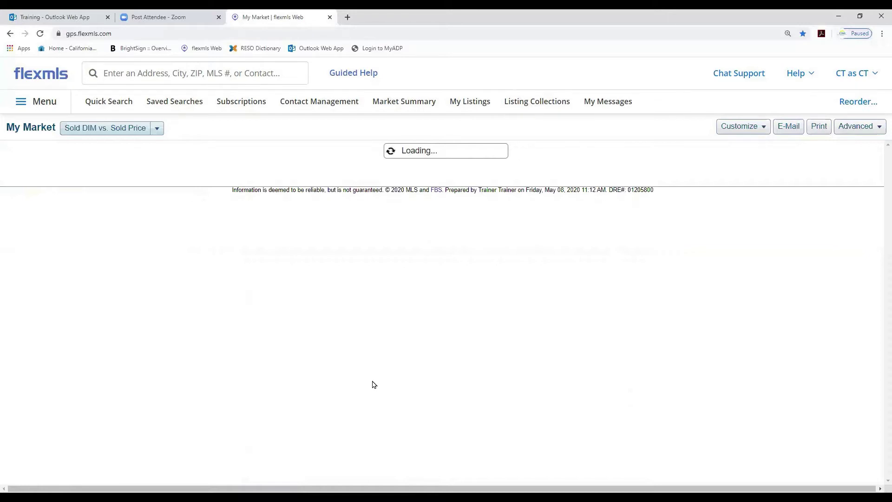
pyautogui.click(156, 129)
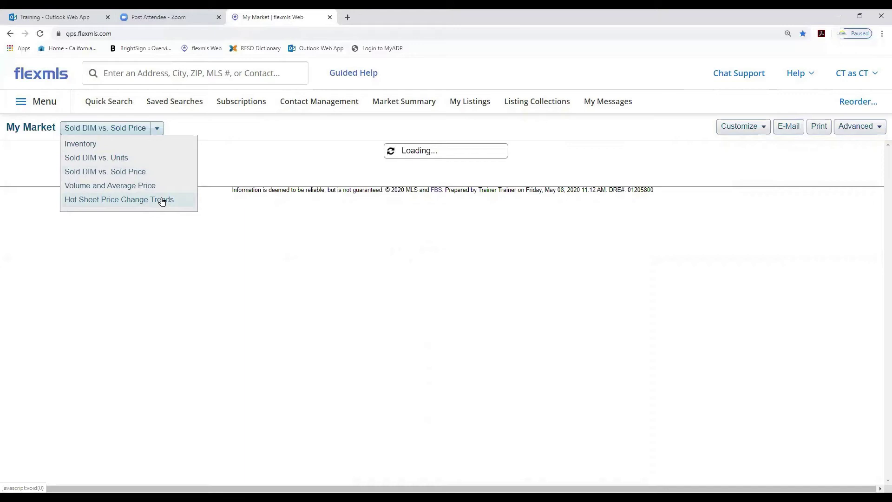
pyautogui.click(246, 134)
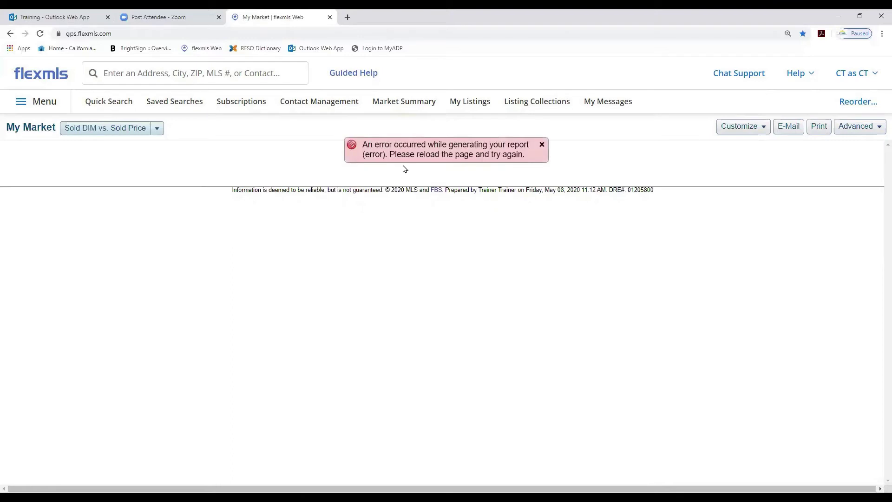
# Look up My Market, then reopen its statistics page to regenerate the Sold DIM vs. Sold Price report
pyautogui.click(103, 74)
pyautogui.write('M')
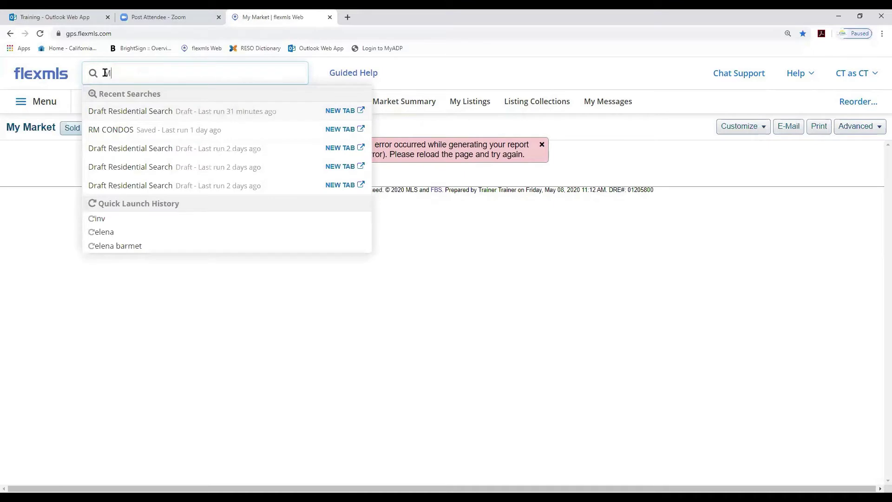
pyautogui.write('Y MARKET')
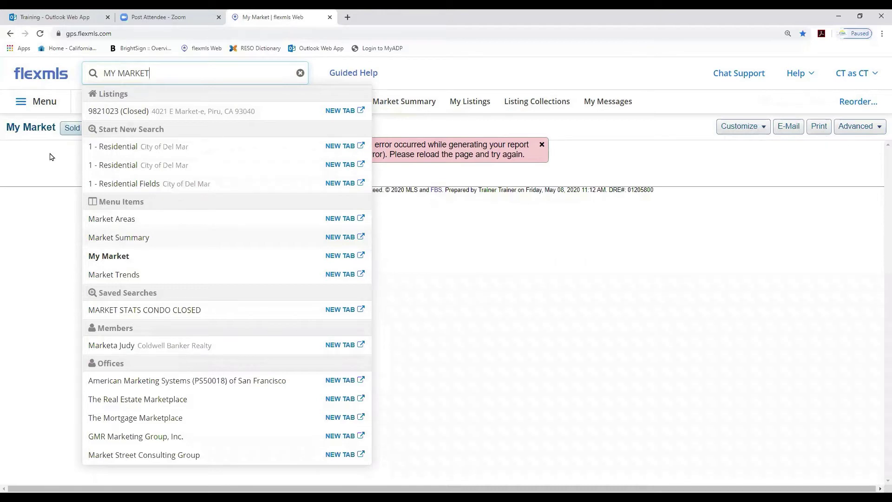
pyautogui.click(48, 98)
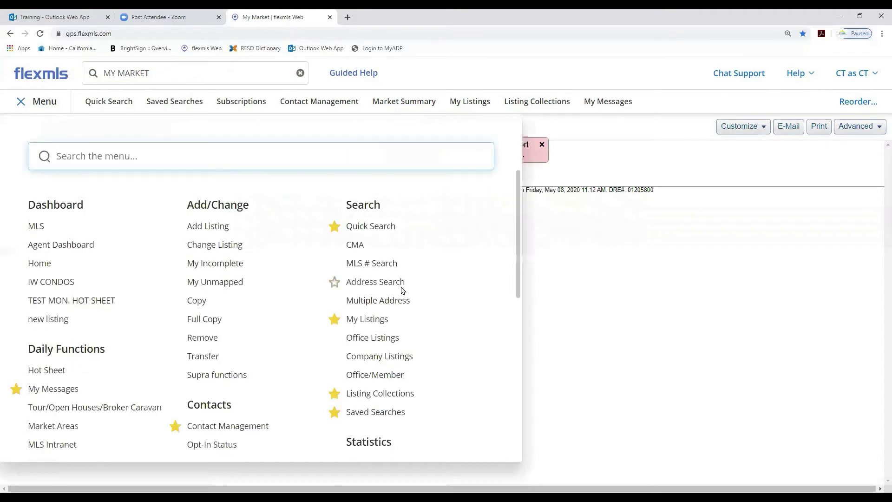
pyautogui.scroll(-4, 403, 293)
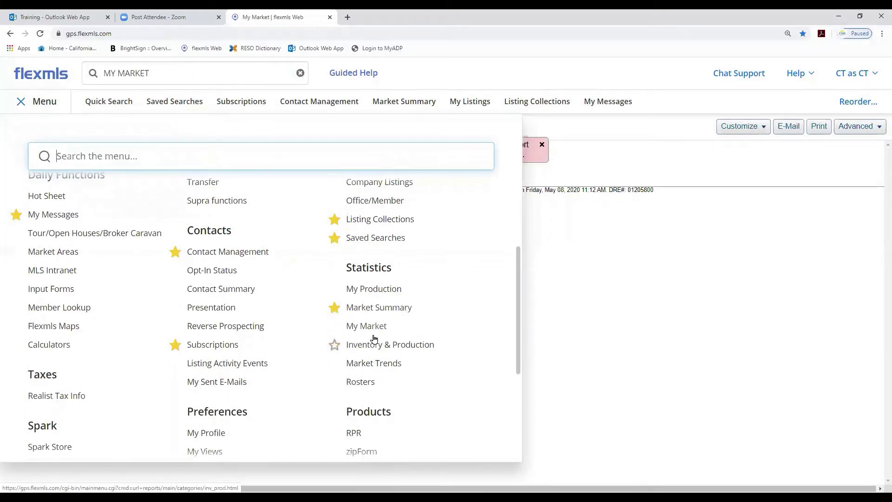
pyautogui.click(370, 330)
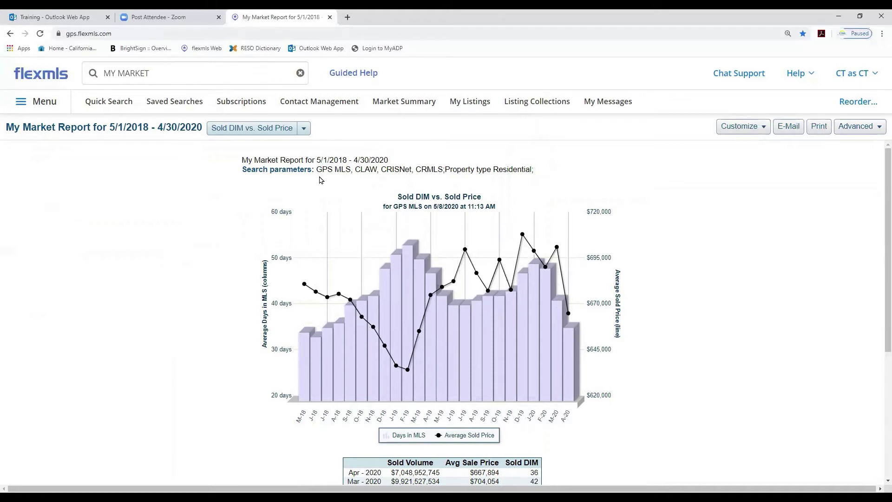
# Start a Residential quick search within the Palm Valley Country Club subdivision overlay and remove the Active status filter
pyautogui.click(115, 106)
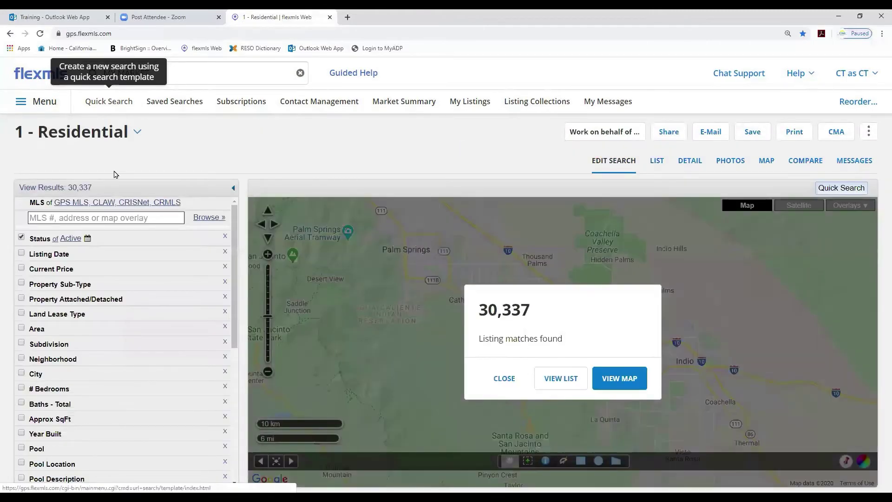
pyautogui.click(110, 218)
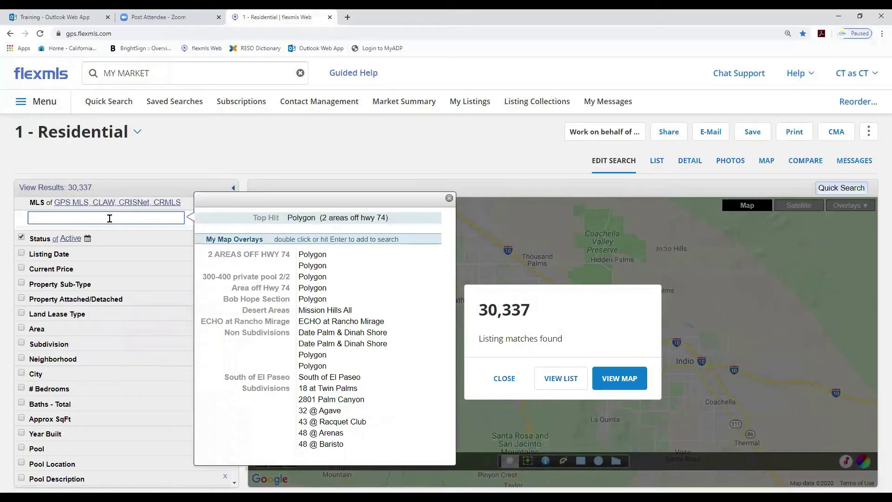
pyautogui.write('PALM VALLEY')
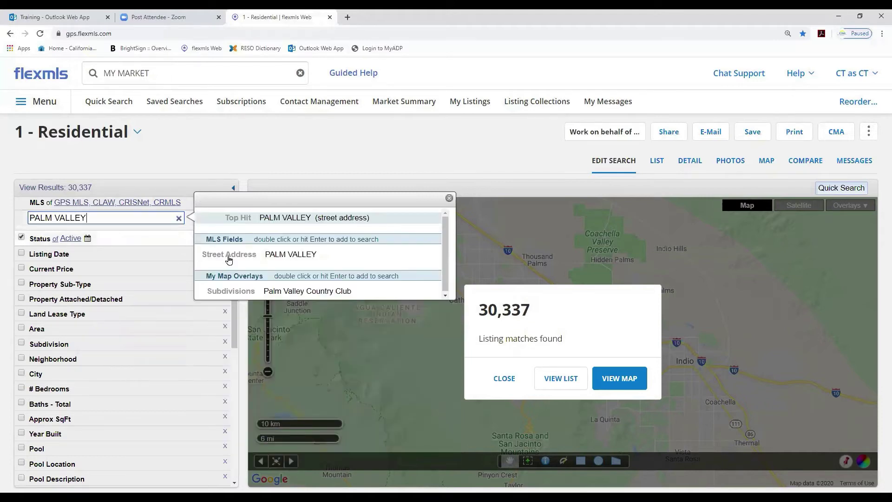
pyautogui.doubleClick(285, 292)
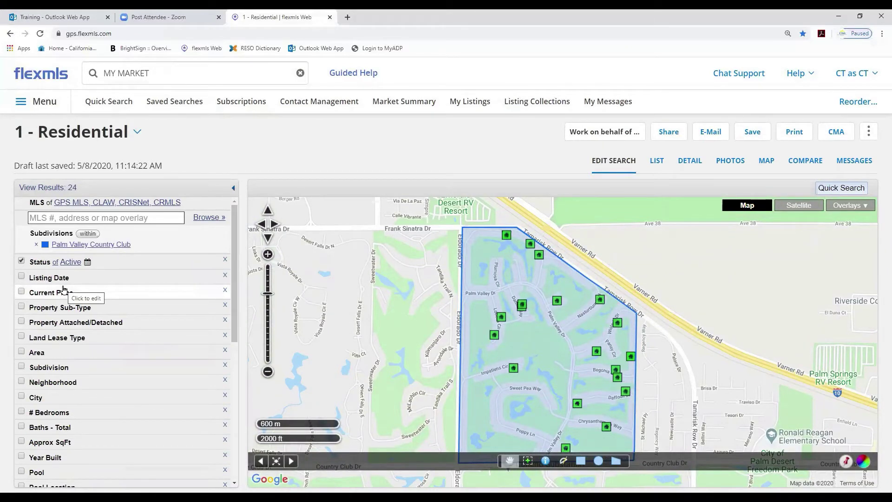
pyautogui.click(21, 261)
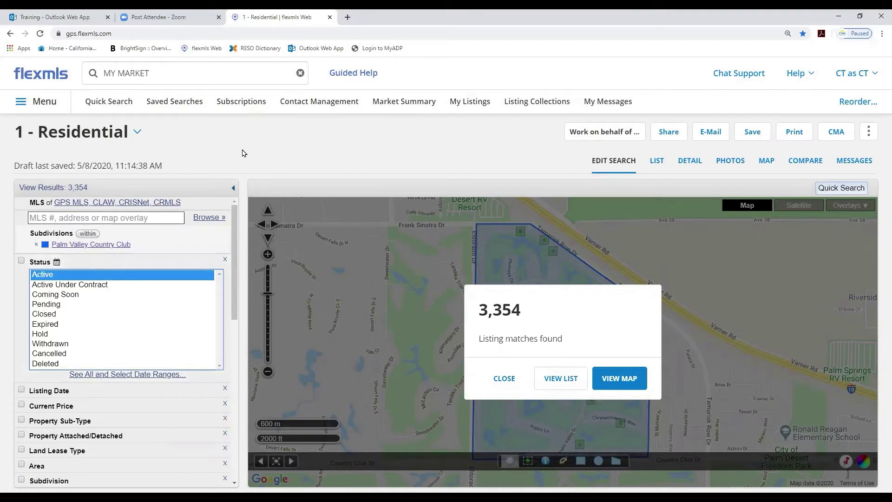
pyautogui.click(502, 379)
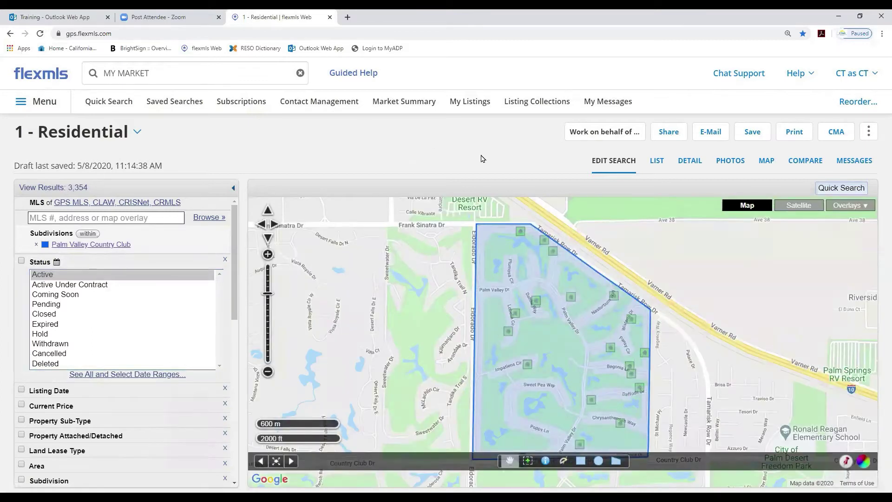
# Save the search as a new saved search named "Palm Valley Stats" and run it from the saved searches
pyautogui.click(753, 132)
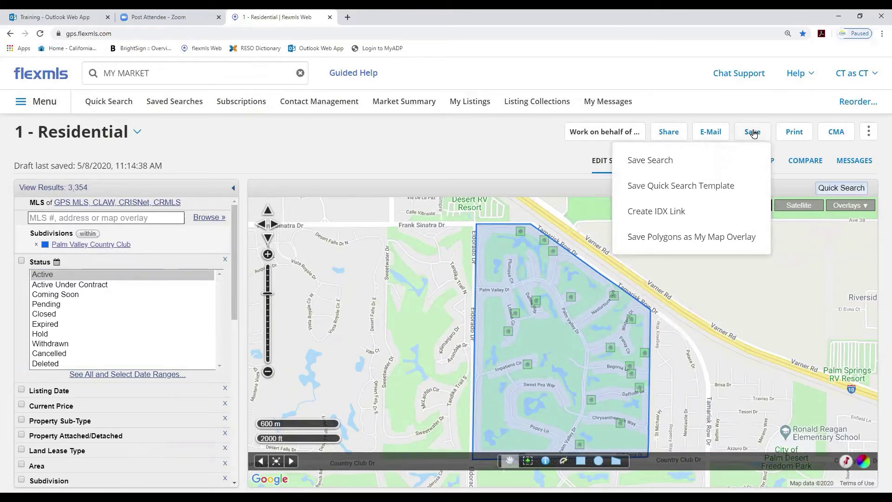
pyautogui.click(662, 158)
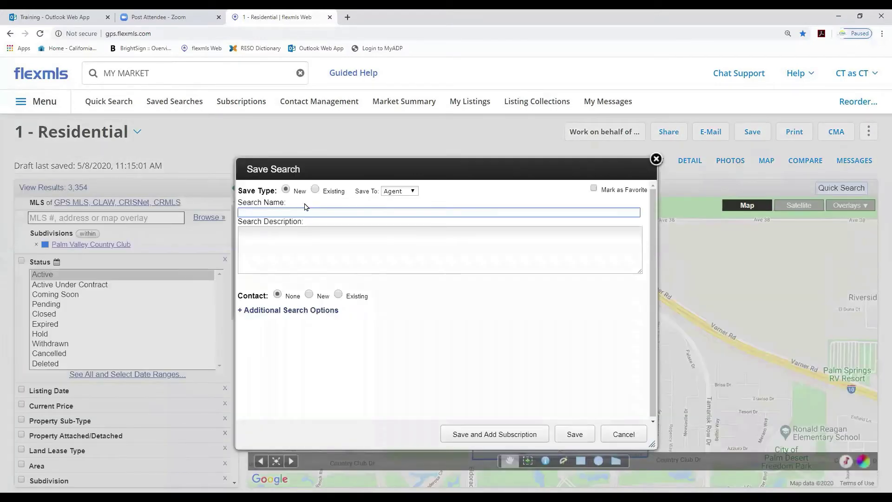
pyautogui.write('pAL')
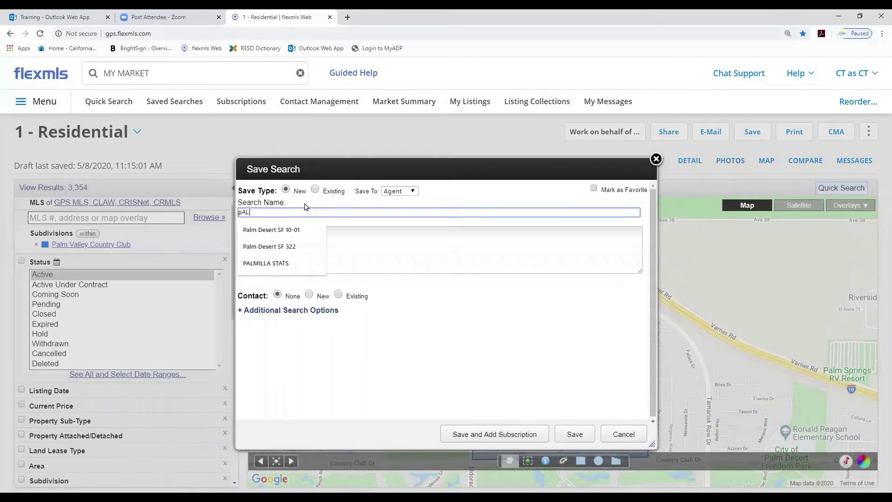
pyautogui.write('M vALLEY')
pyautogui.press('BackSpace')
pyautogui.press('BackSpace')
pyautogui.press('BackSpace')
pyautogui.press('BackSpace')
pyautogui.press('BackSpace')
pyautogui.press('BackSpace')
pyautogui.press('BackSpace')
pyautogui.press('BackSpace')
pyautogui.press('BackSpace')
pyautogui.press('BackSpace')
pyautogui.press('BackSpace')
pyautogui.press('BackSpace')
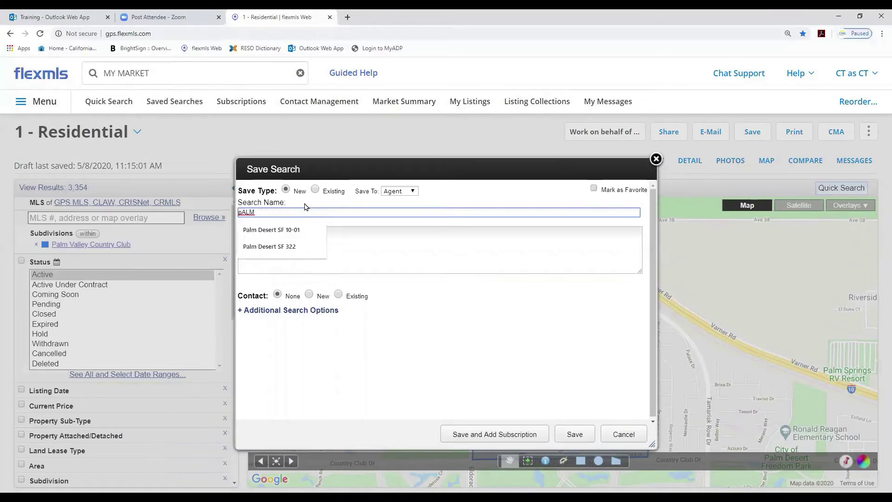
pyautogui.write('P')
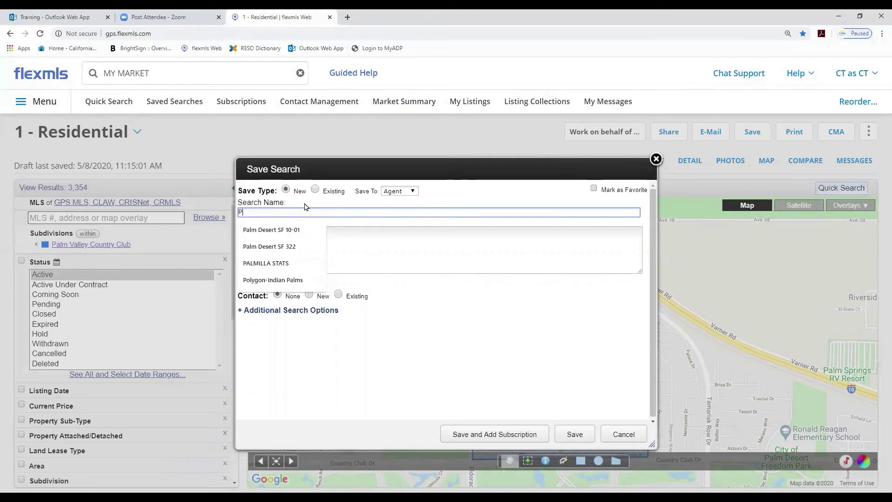
pyautogui.write('alm Valley Stats')
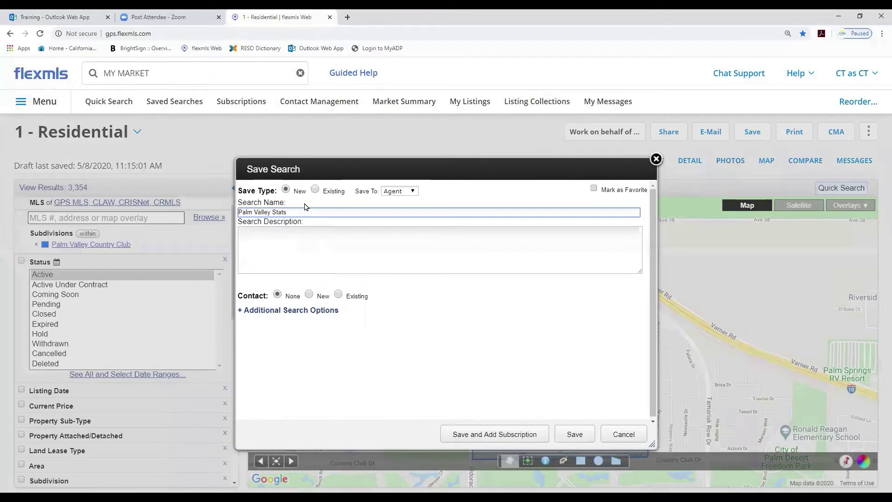
pyautogui.click(577, 436)
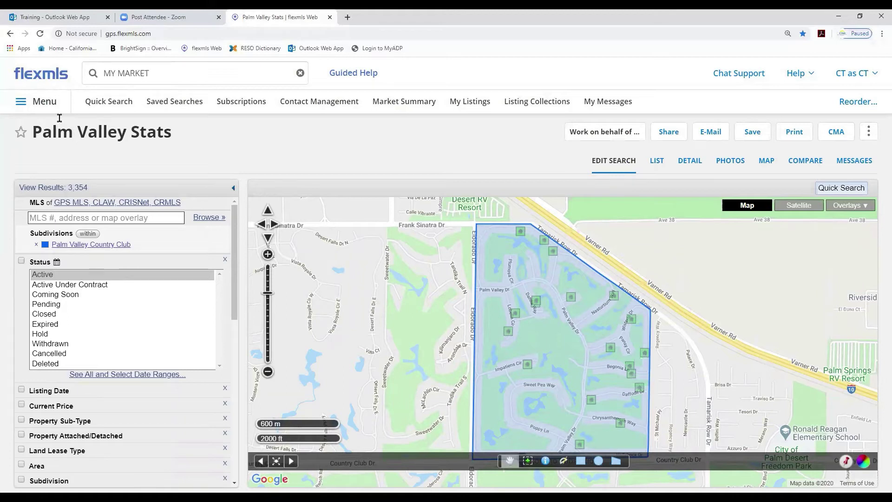
pyautogui.click(163, 104)
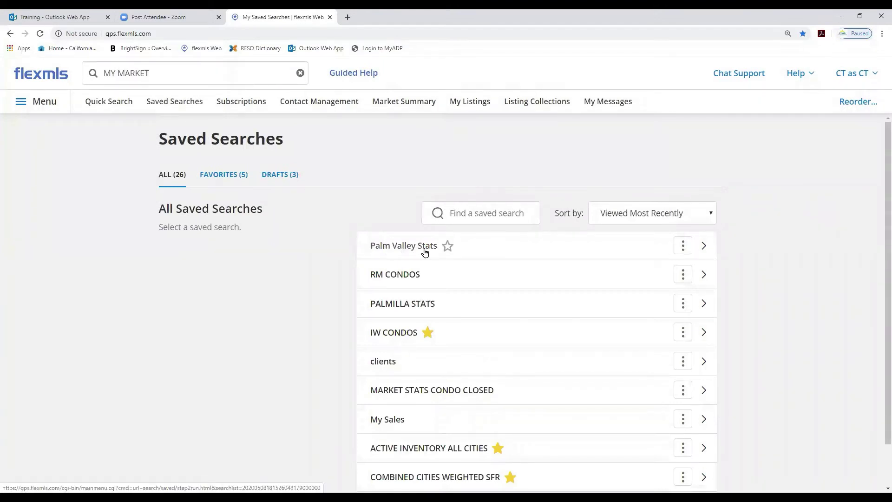
pyautogui.click(404, 248)
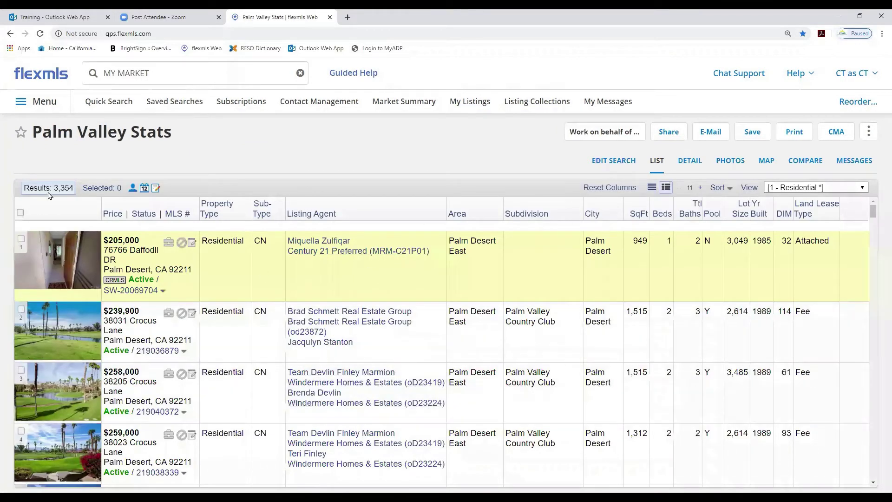
# Return to My Market and generate its report from the Palm Valley Stats saved search
pyautogui.click(46, 102)
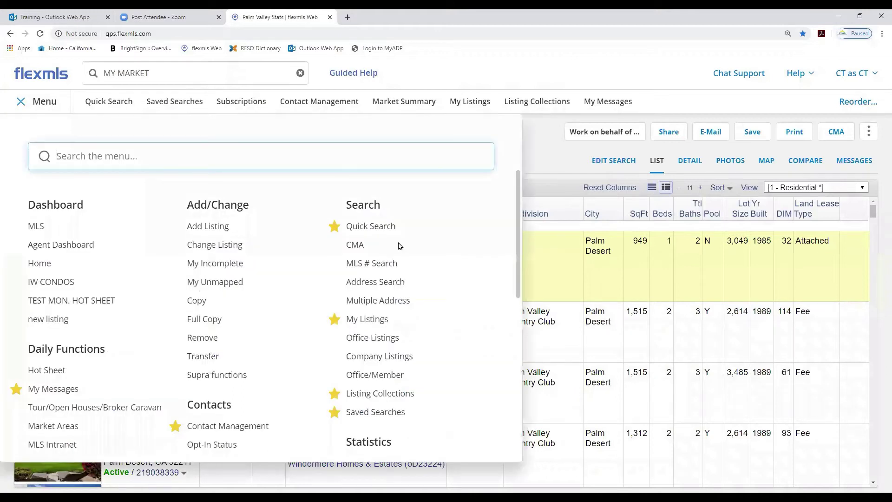
pyautogui.scroll(-2, 390, 351)
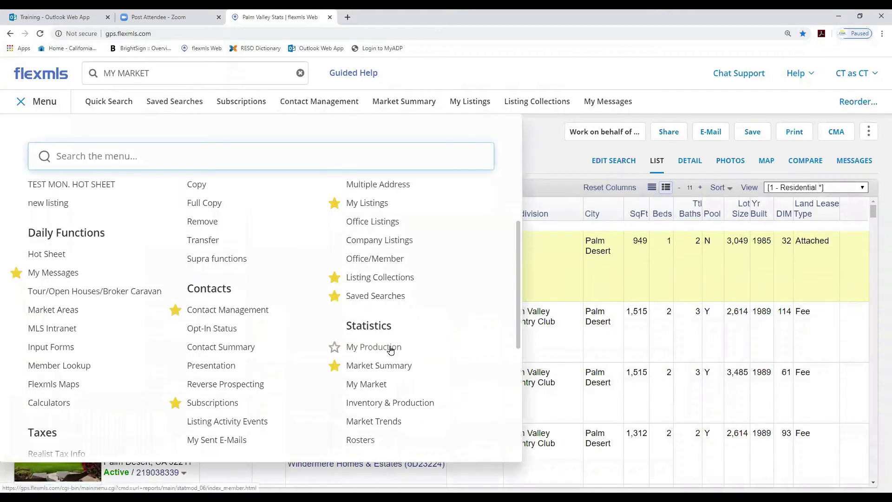
pyautogui.click(374, 385)
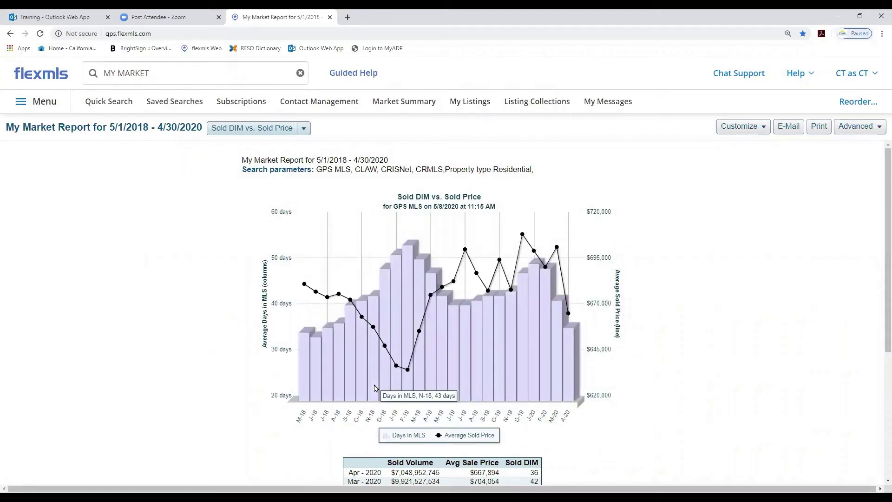
pyautogui.click(763, 130)
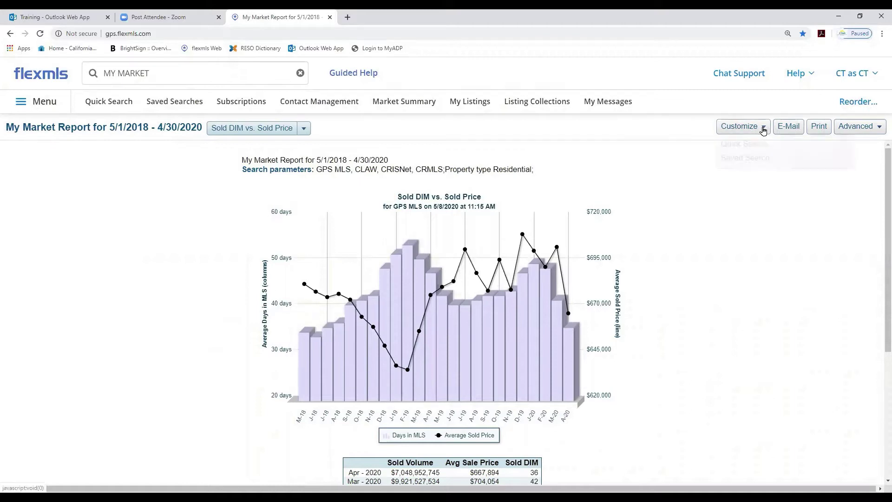
pyautogui.click(749, 159)
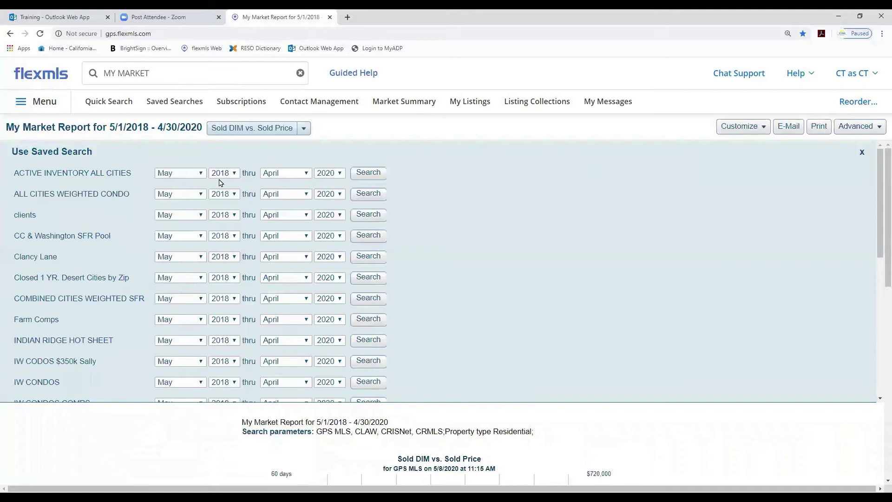
pyautogui.scroll(-3, 106, 205)
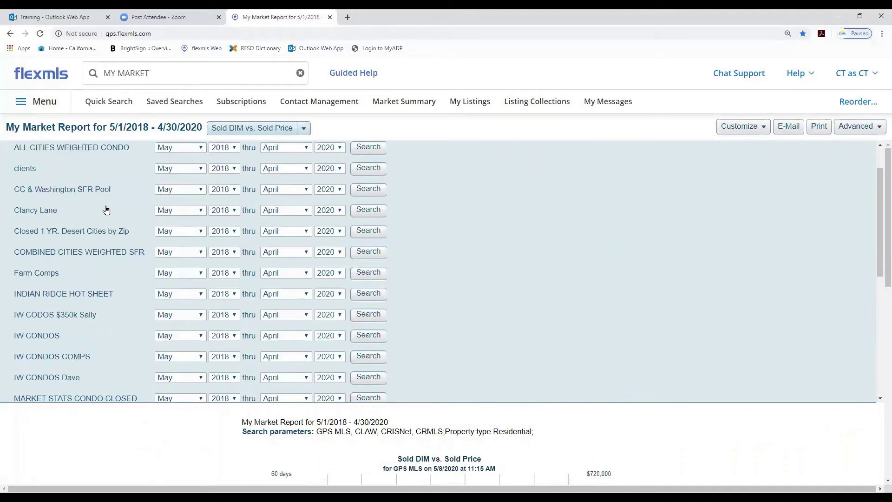
pyautogui.scroll(-2, 106, 212)
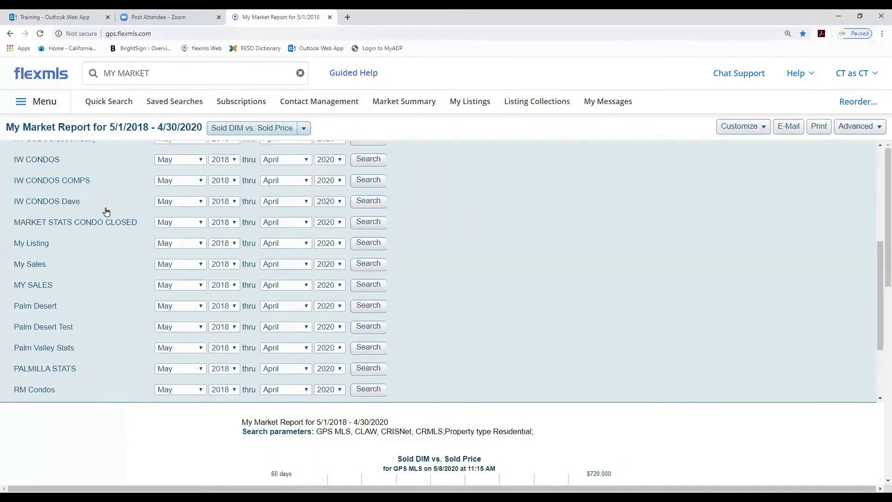
pyautogui.scroll(-1, 82, 276)
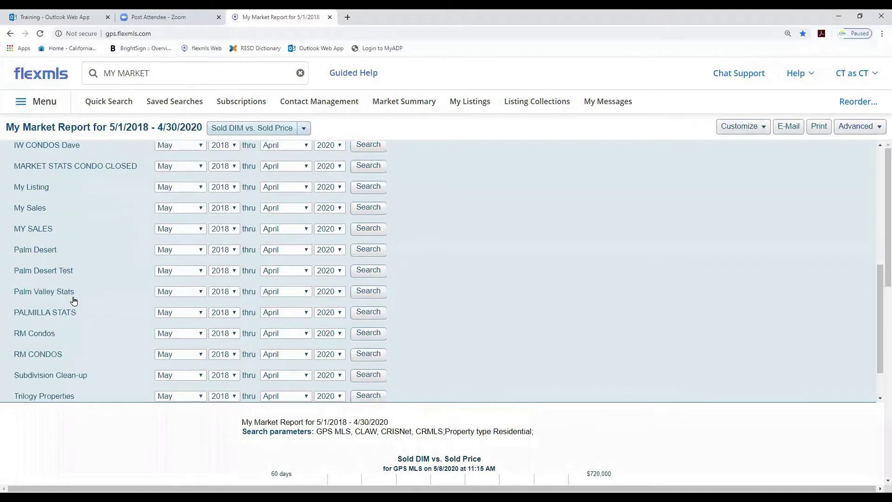
pyautogui.click(67, 292)
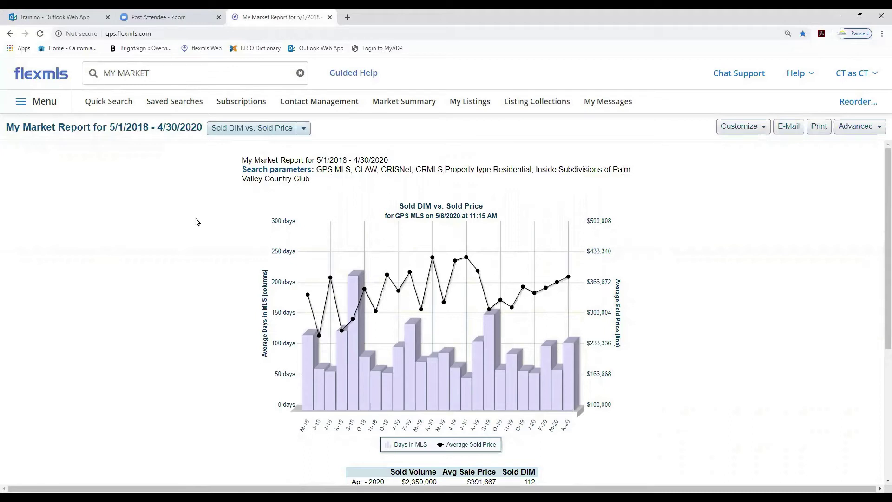
# Examine the Palm Valley Sold DIM vs. Sold Price chart and its monthly table of volume, average price and days
pyautogui.scroll(-2, 196, 222)
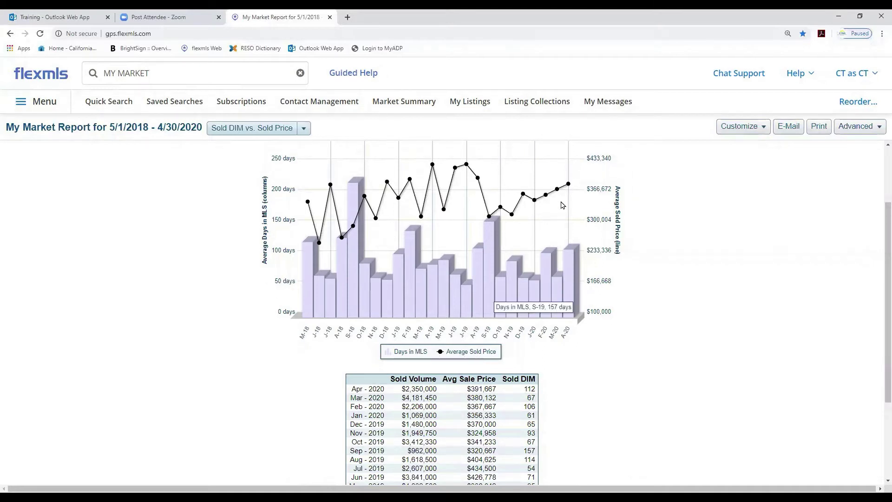
pyautogui.moveTo(556, 277)
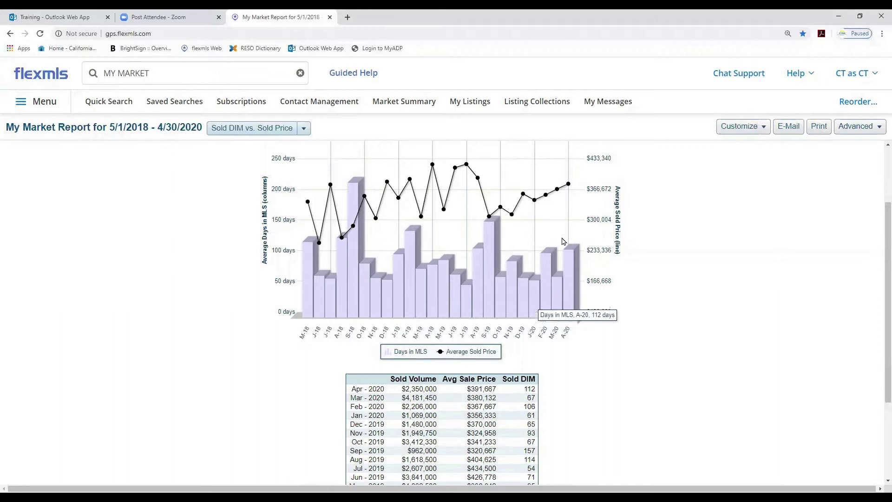
pyautogui.moveTo(568, 184)
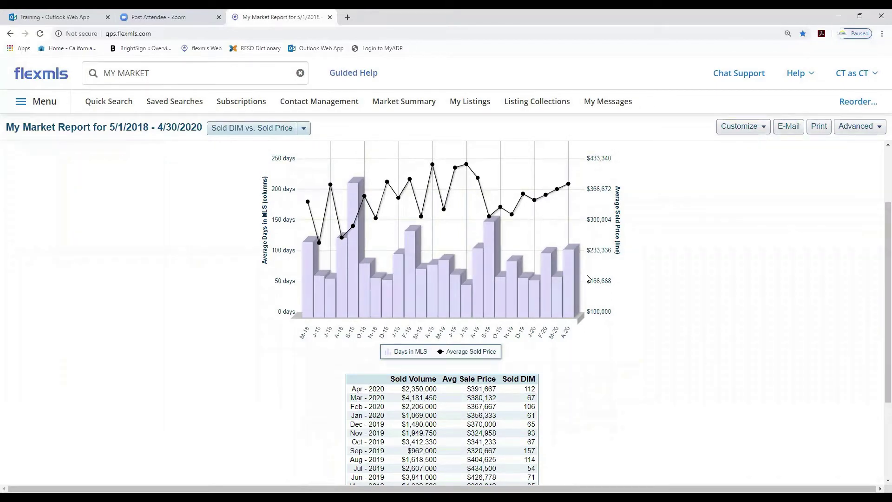
pyautogui.scroll(-3, 588, 278)
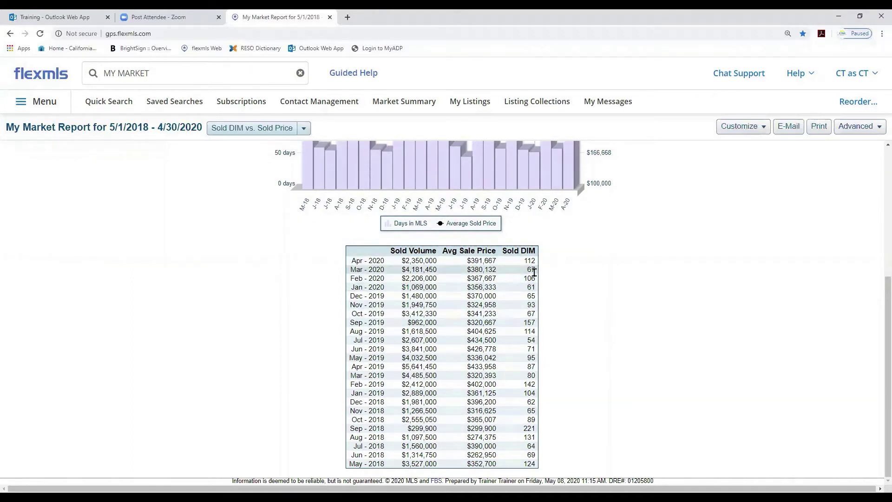
pyautogui.scroll(5, 534, 271)
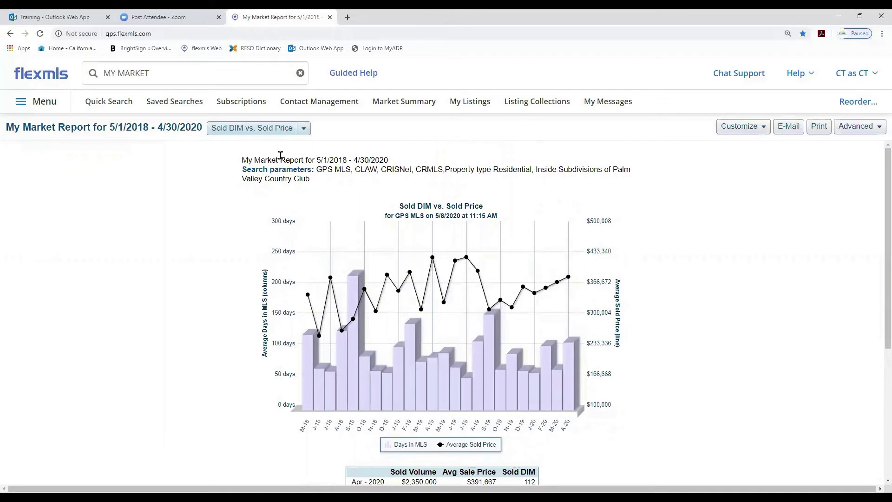
# Switch the My Market report to the Inventory chart and review its graph and monthly table of active, new and sold listings
pyautogui.click(303, 131)
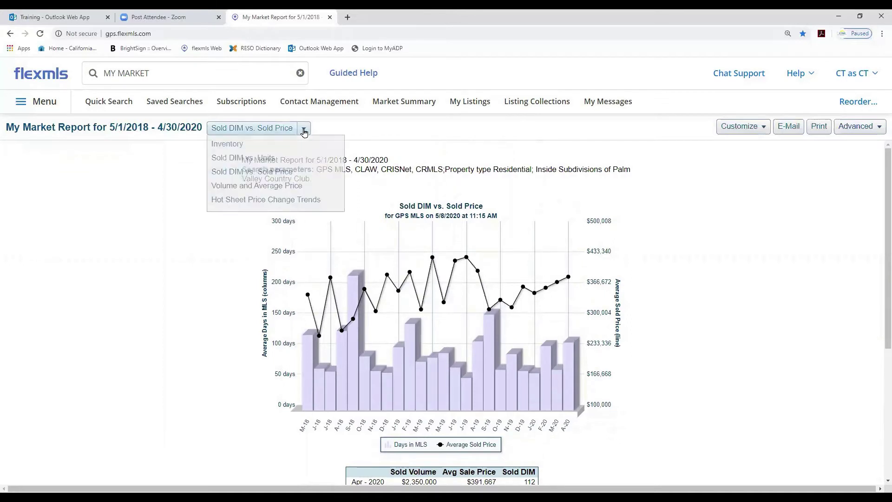
pyautogui.click(302, 130)
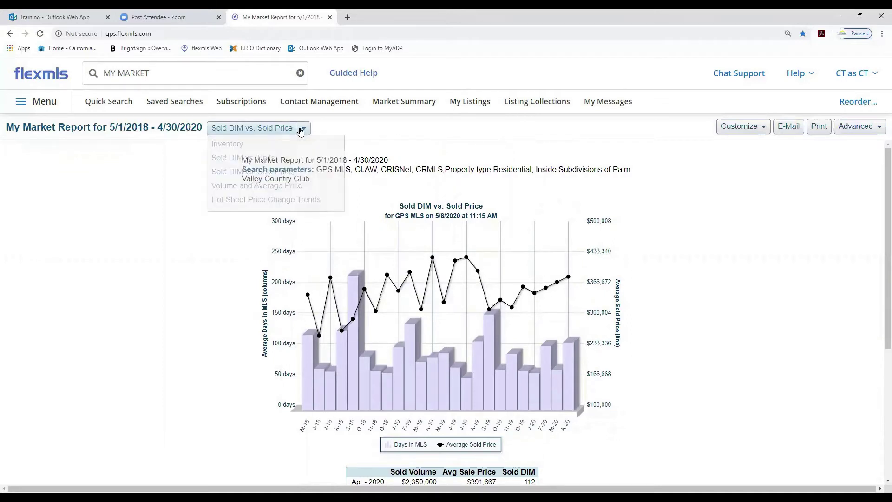
pyautogui.click(301, 130)
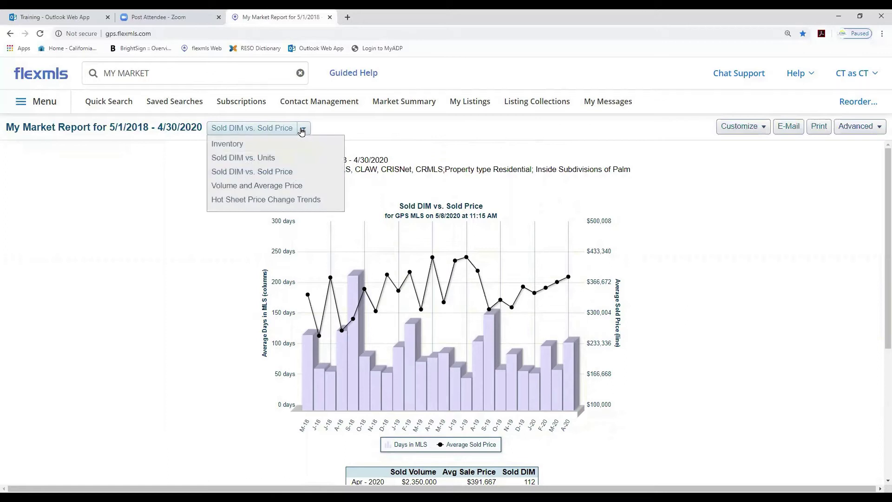
pyautogui.click(297, 132)
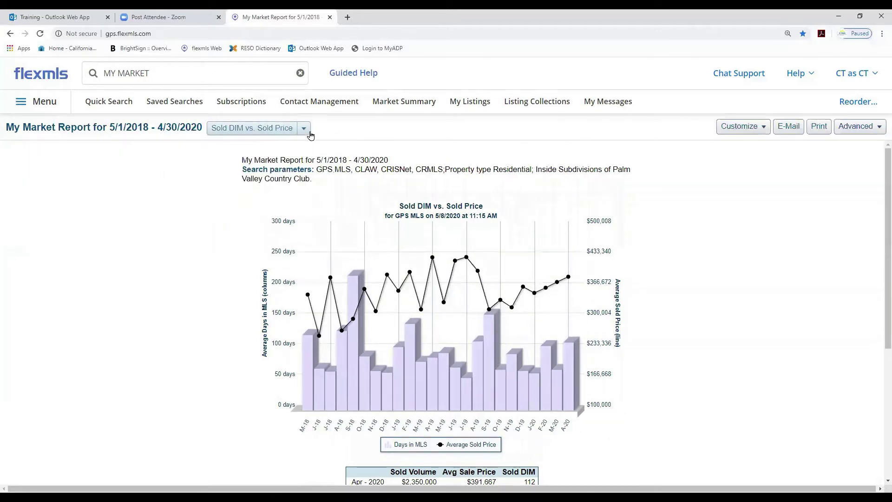
pyautogui.click(287, 135)
pyautogui.click(242, 144)
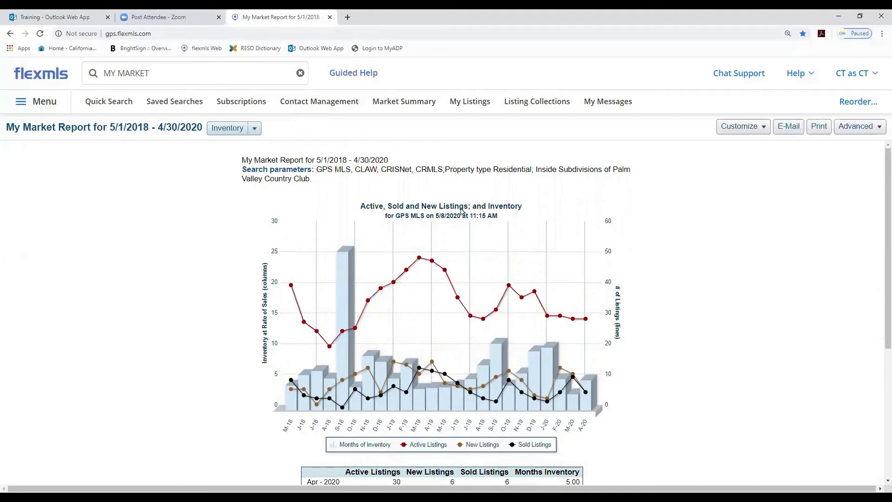
pyautogui.scroll(-3, 551, 254)
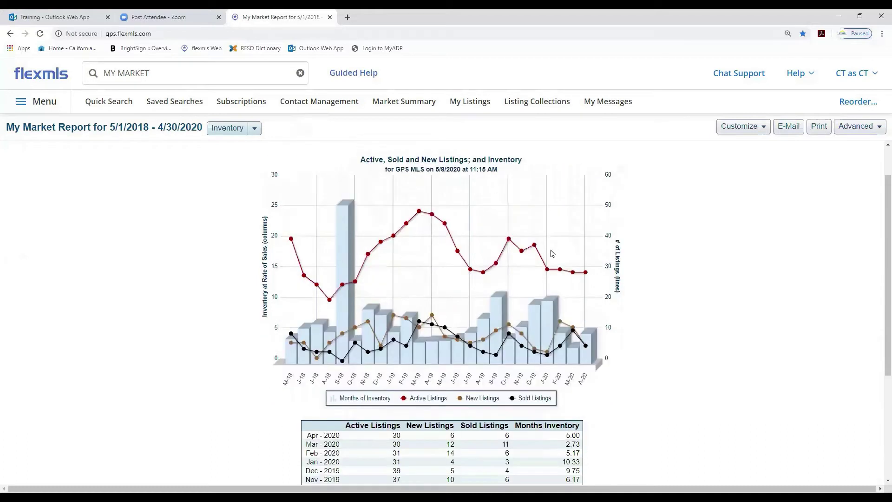
pyautogui.scroll(1, 555, 253)
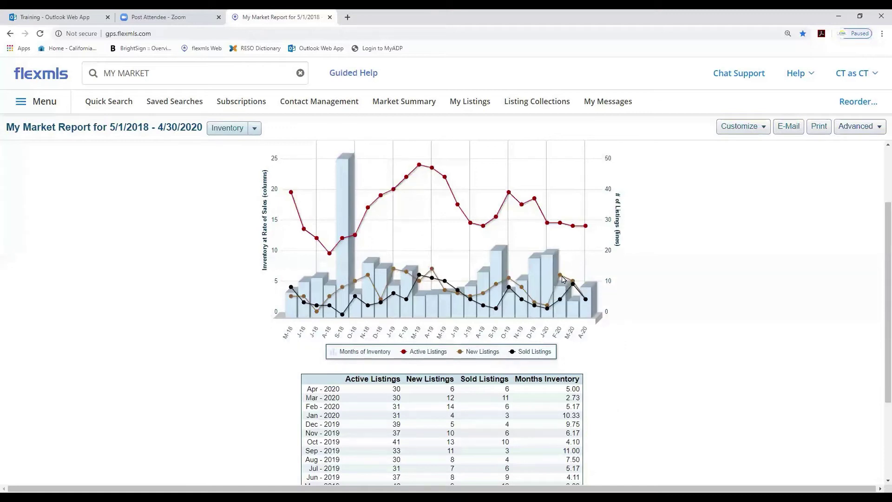
pyautogui.scroll(-2, 674, 279)
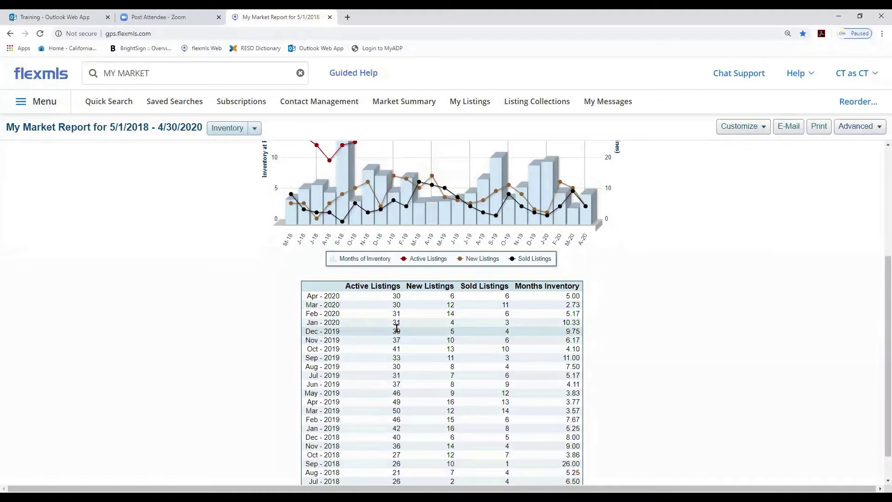
pyautogui.scroll(-1, 576, 297)
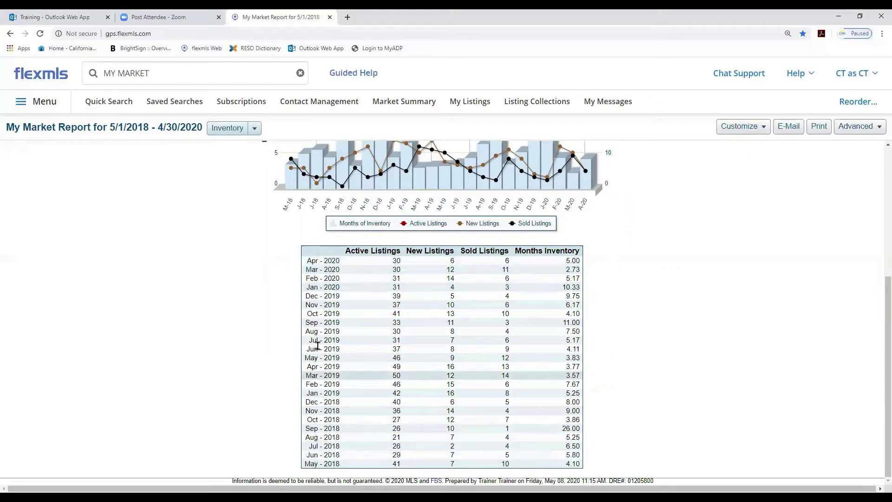
pyautogui.scroll(5, 330, 260)
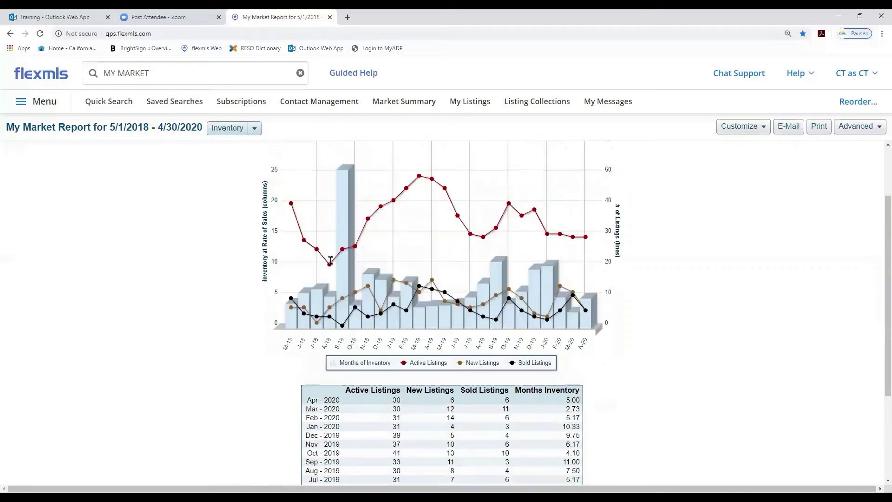
# Show the Sold DIM vs. Units chart and review its monthly listings and days-in-MLS table
pyautogui.click(254, 128)
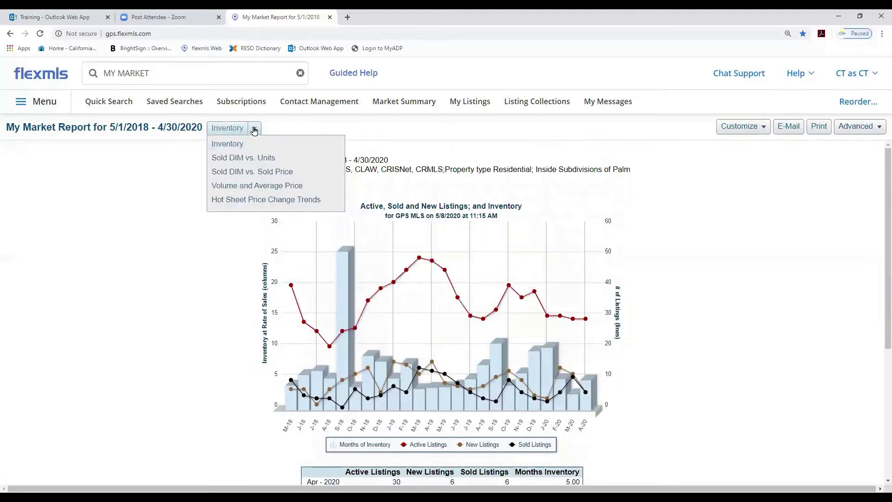
pyautogui.click(251, 159)
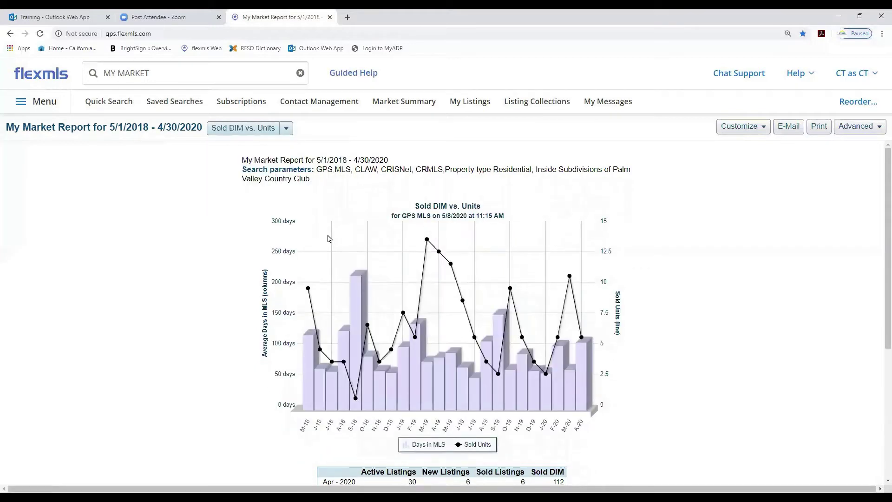
pyautogui.scroll(-3, 328, 238)
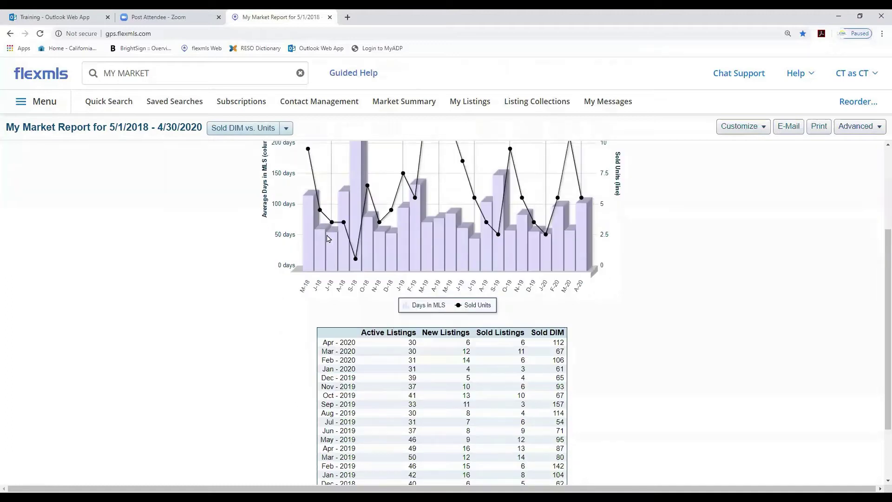
pyautogui.scroll(-1, 327, 238)
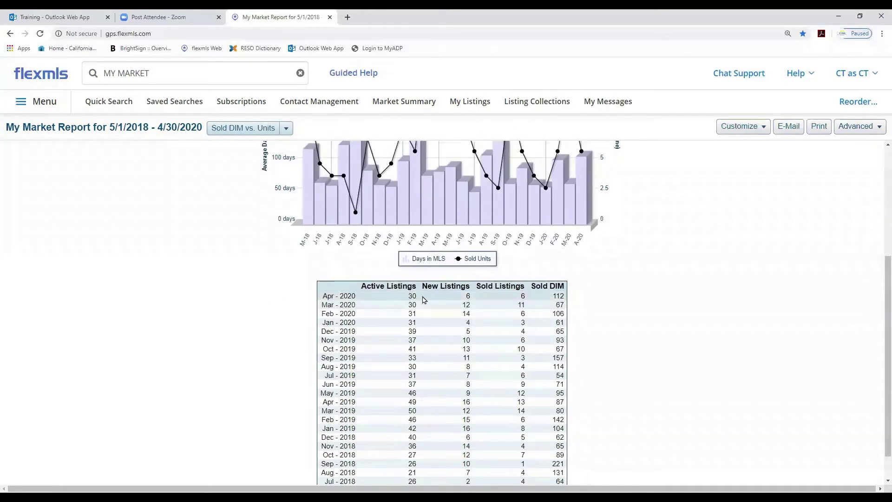
pyautogui.scroll(2, 400, 284)
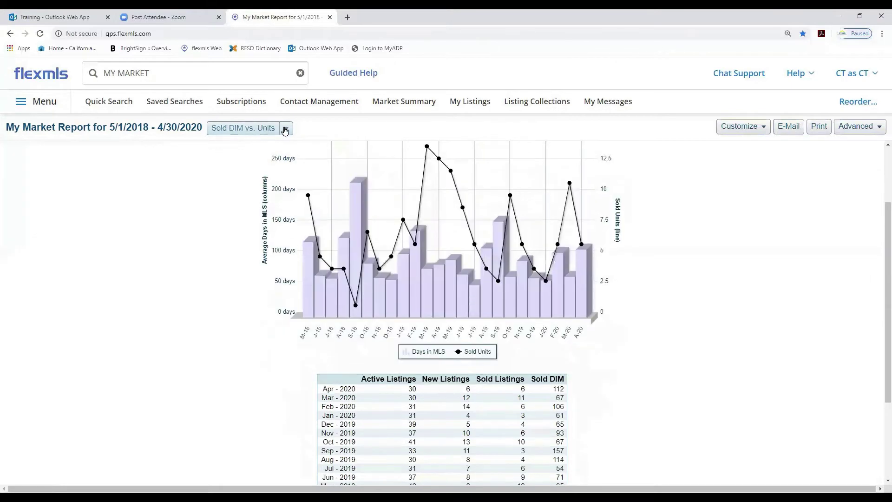
# Show the Volume and Average Price chart and review its monthly volumes, average prices and SP/LP ratios
pyautogui.click(285, 128)
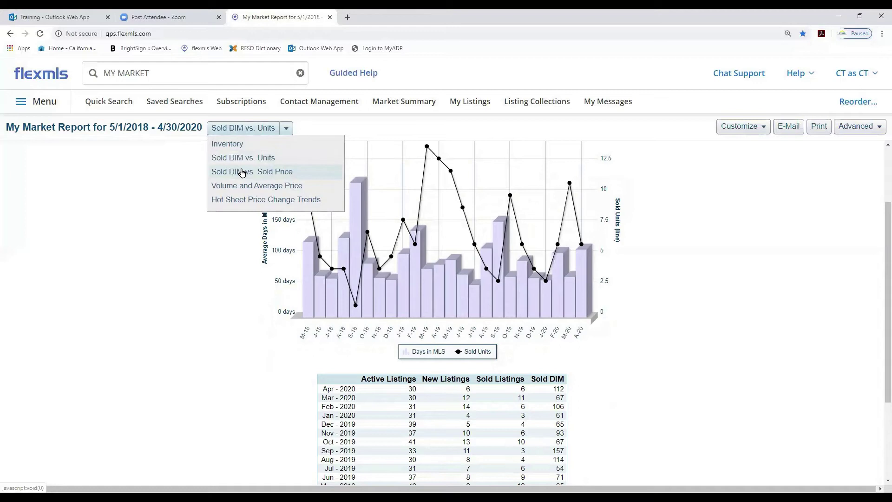
pyautogui.click(256, 187)
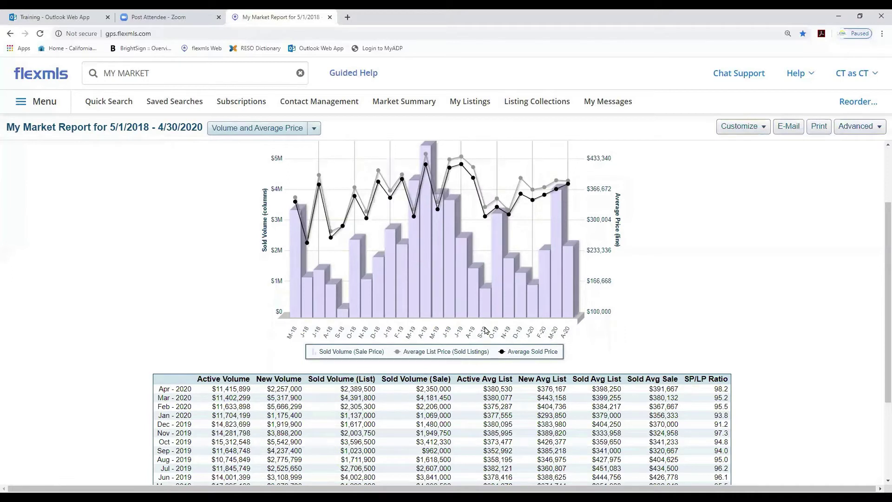
pyautogui.scroll(-2, 464, 324)
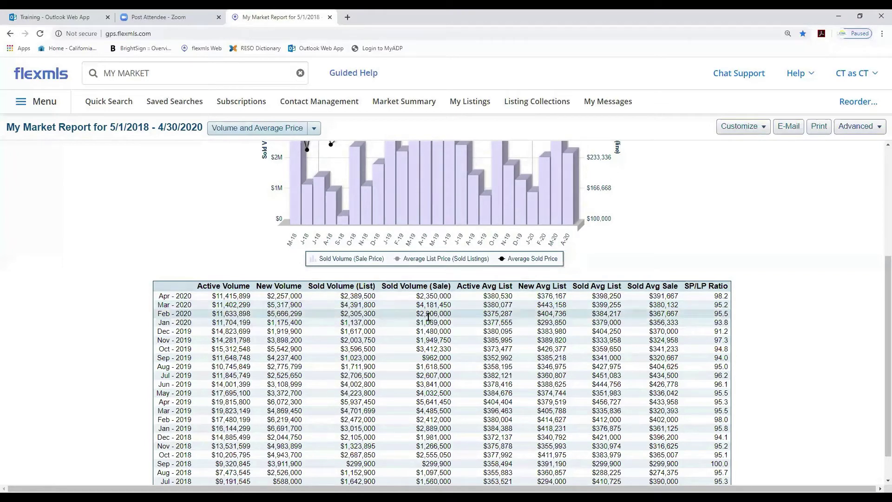
pyautogui.scroll(-1, 532, 322)
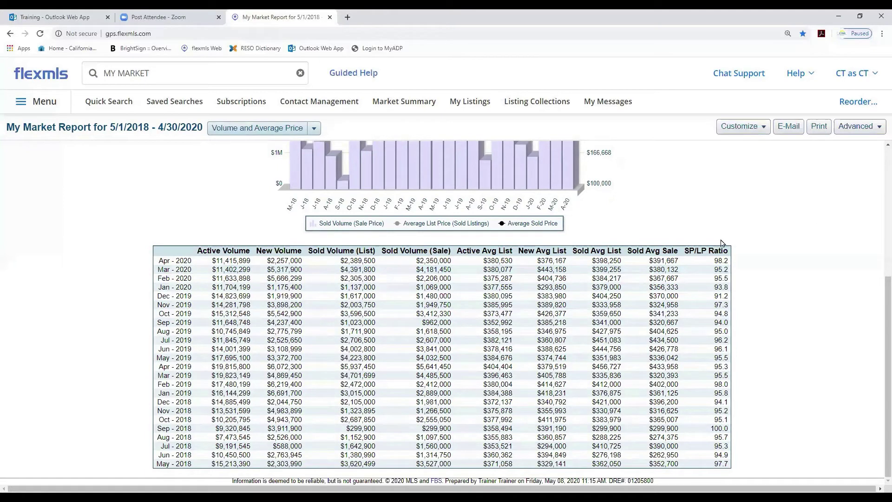
pyautogui.scroll(2, 738, 242)
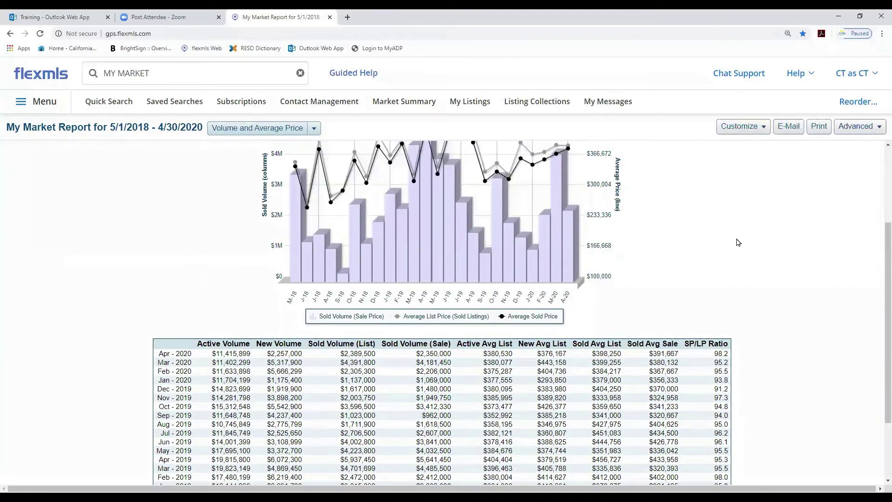
pyautogui.scroll(2, 738, 242)
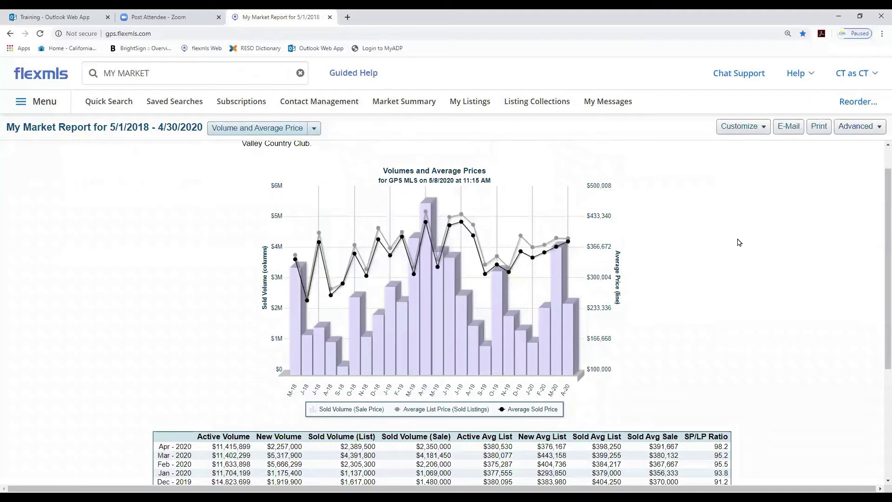
# Look over the export, e-mail and print options available for the Volume and Average Price report
pyautogui.click(879, 129)
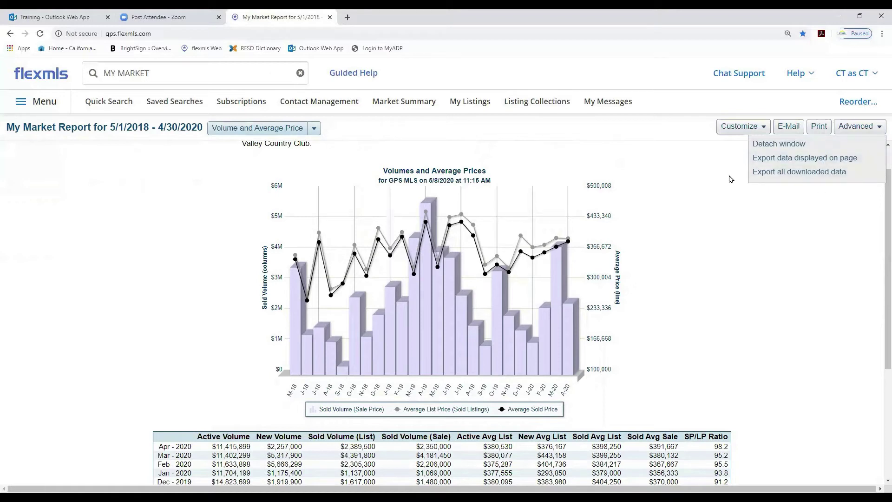
pyautogui.click(790, 127)
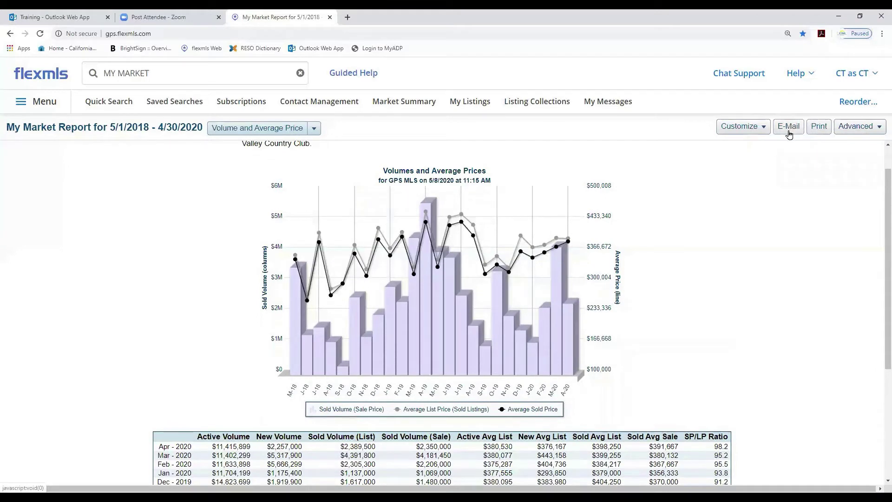
pyautogui.scroll(-4, 752, 289)
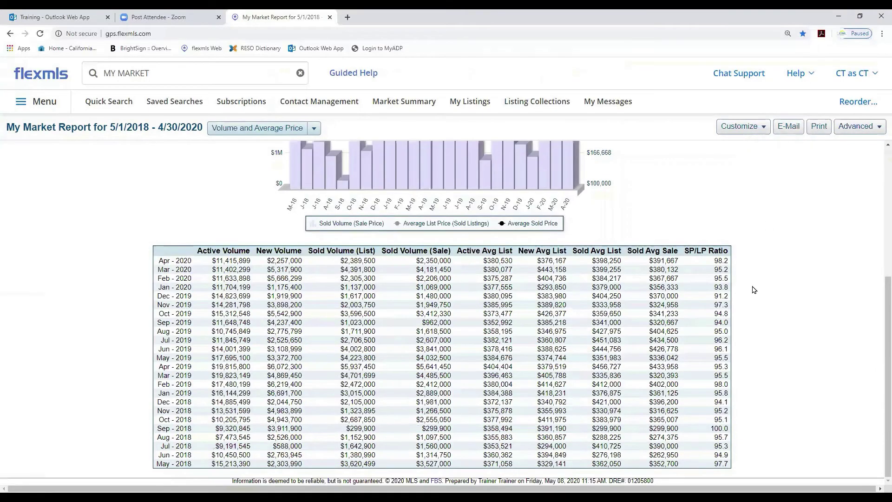
pyautogui.scroll(5, 753, 288)
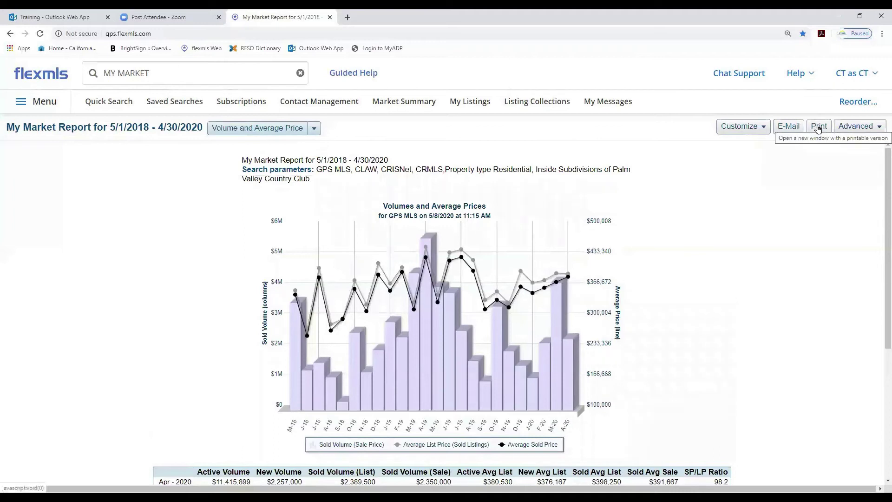
# Show the Hot Sheet Price Change Trends chart and review its monthly average active price changes in dollars and percent
pyautogui.click(314, 130)
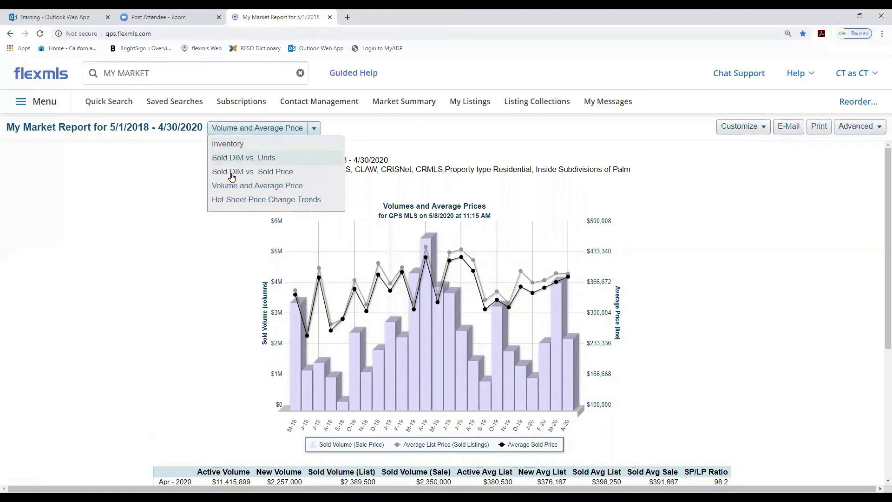
pyautogui.click(241, 201)
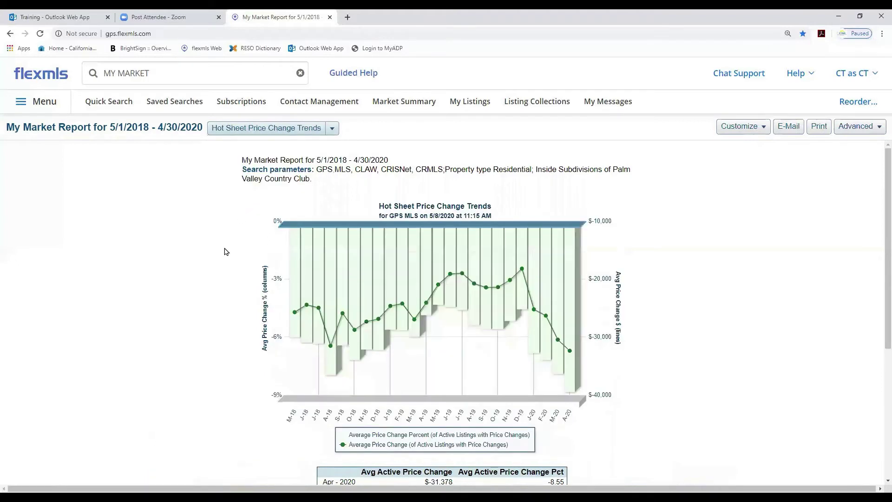
pyautogui.scroll(-3, 215, 263)
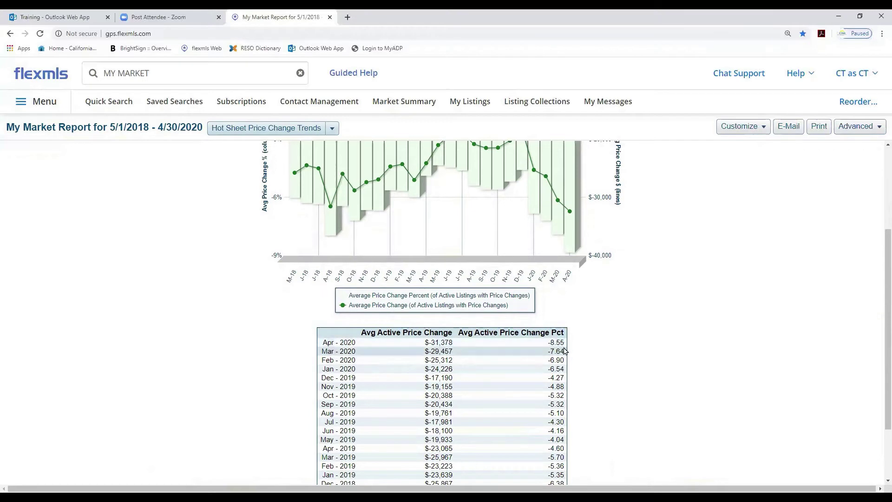
pyautogui.scroll(-1, 563, 348)
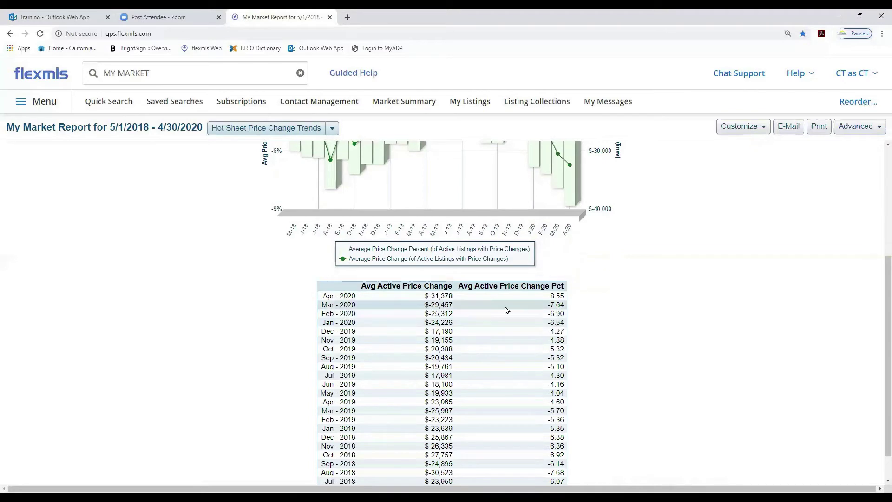
pyautogui.scroll(-1, 559, 306)
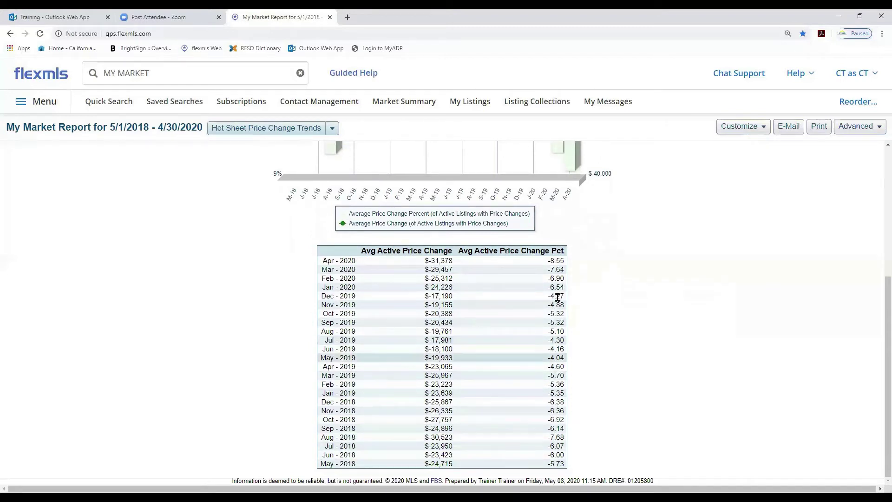
pyautogui.scroll(1, 553, 419)
pyautogui.scroll(3, 553, 418)
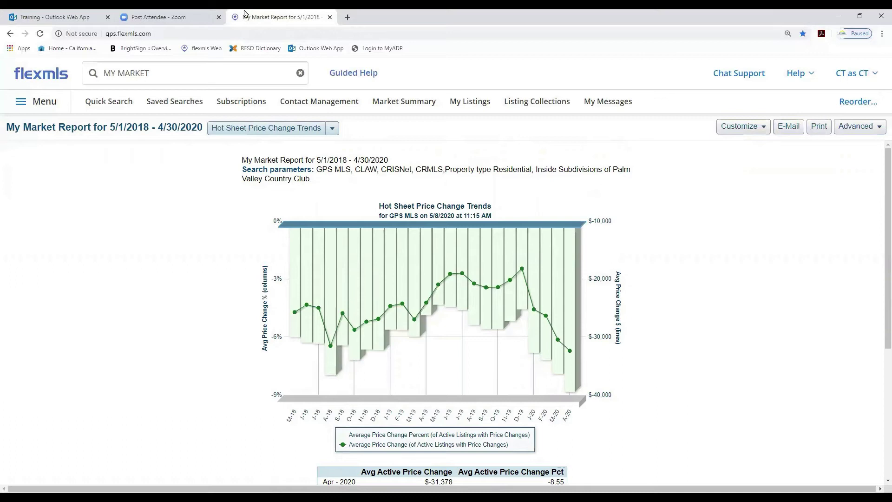
# Customize the My Market report by saved search, setting Palm Valley Stats to May 2010 through April 2013
pyautogui.click(765, 128)
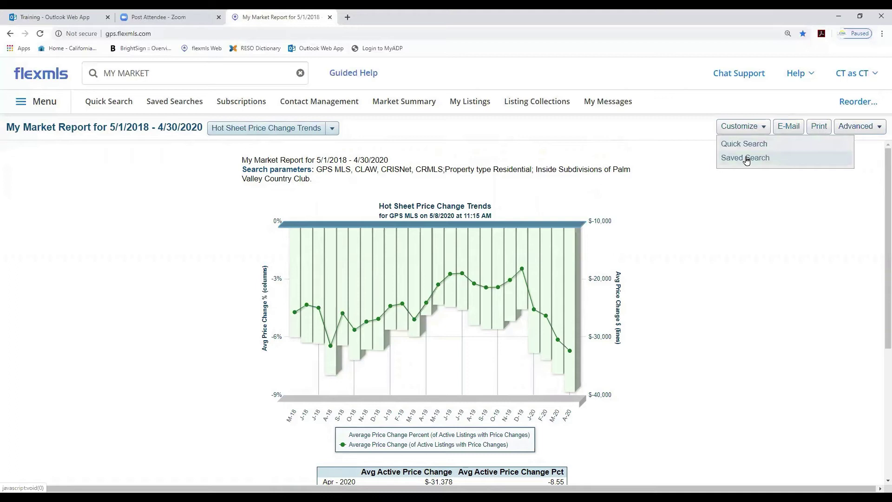
pyautogui.click(745, 158)
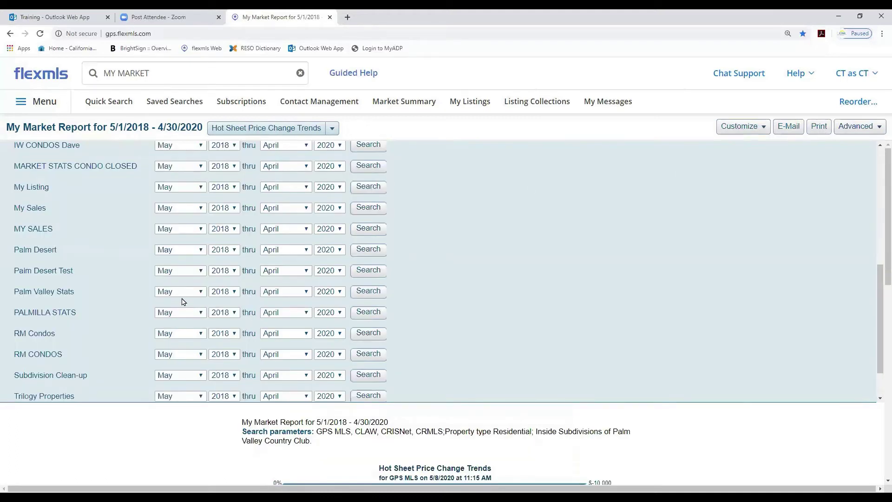
pyautogui.click(234, 292)
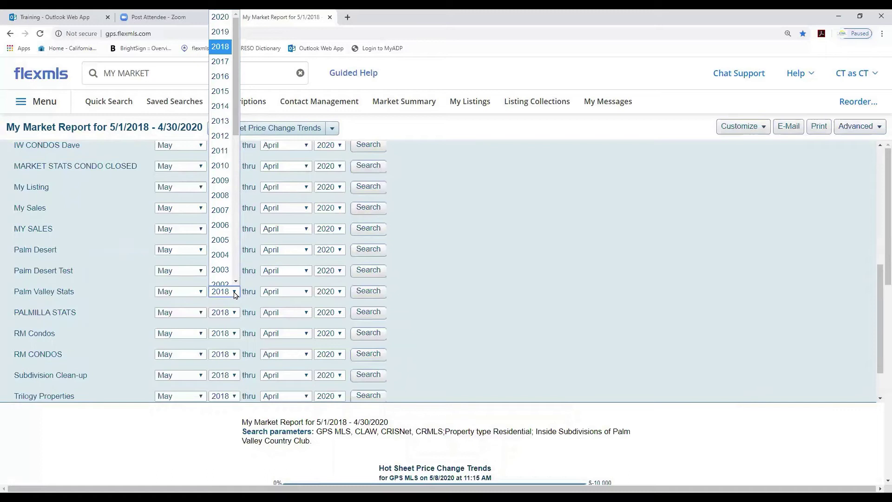
pyautogui.click(221, 168)
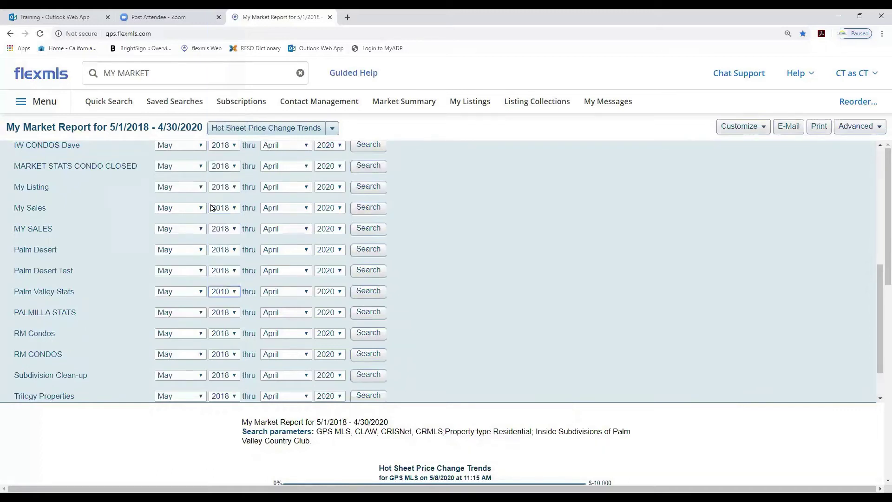
pyautogui.click(340, 292)
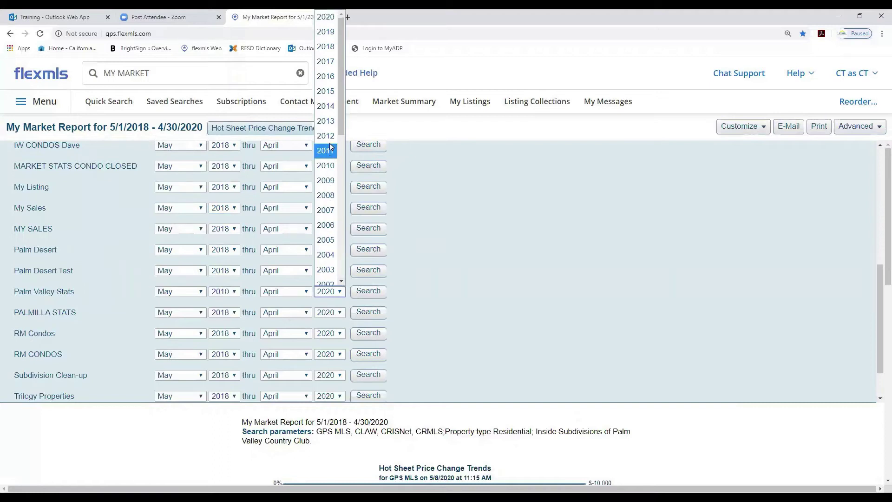
pyautogui.click(325, 122)
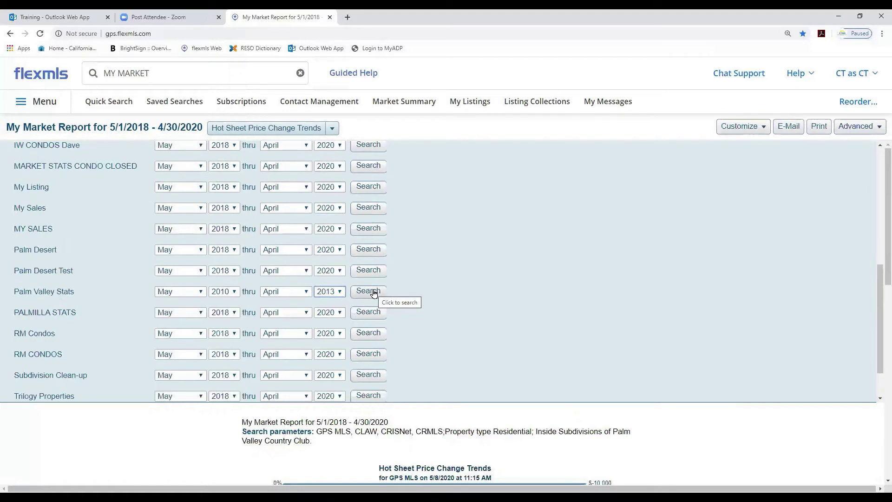
# Reopen the My Market report from the Statistics functions
pyautogui.click(44, 103)
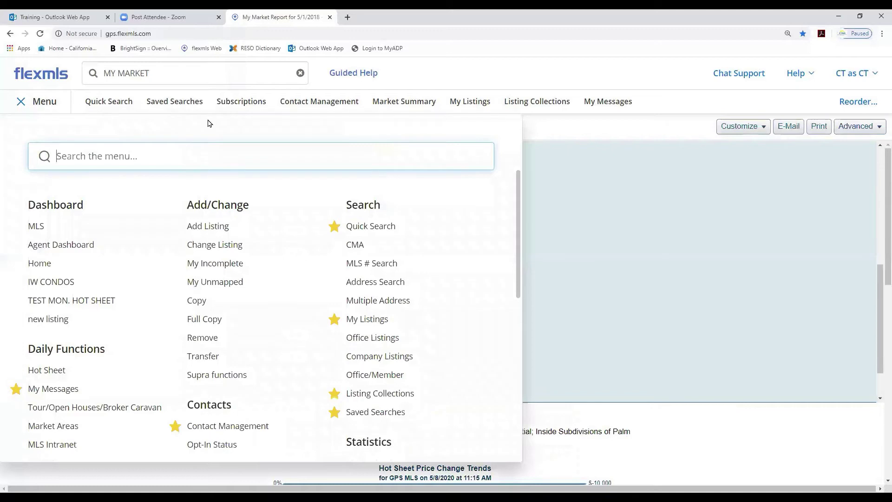
pyautogui.scroll(-1, 517, 228)
pyautogui.scroll(-2, 517, 227)
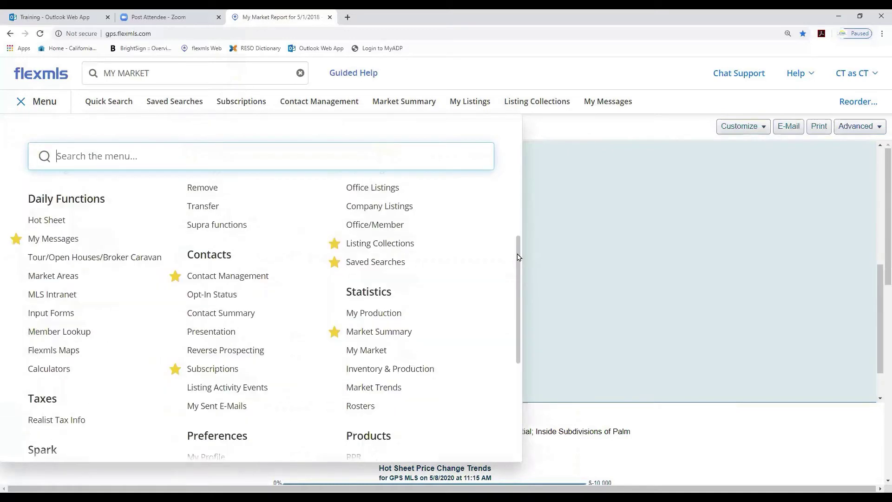
pyautogui.click(367, 343)
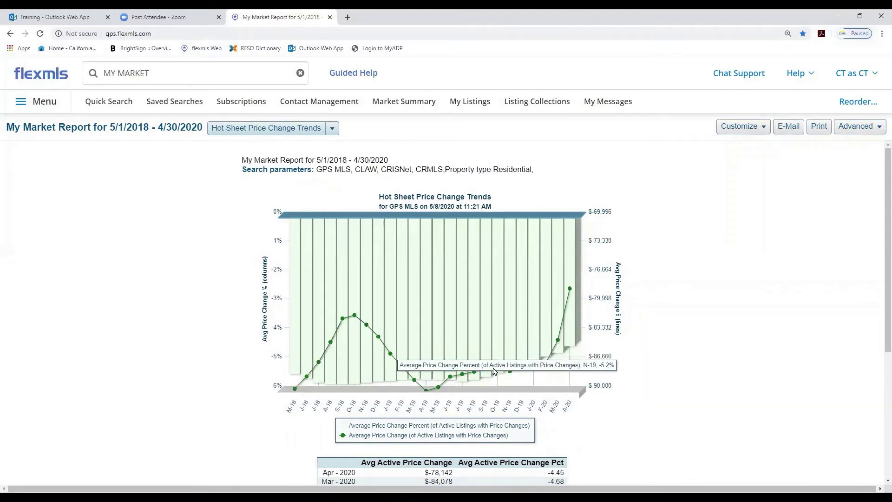
# Look up "inv" in place of the current search text and open Inventory & Production in a new tab
pyautogui.click(185, 70)
pyautogui.press('BackSpace')
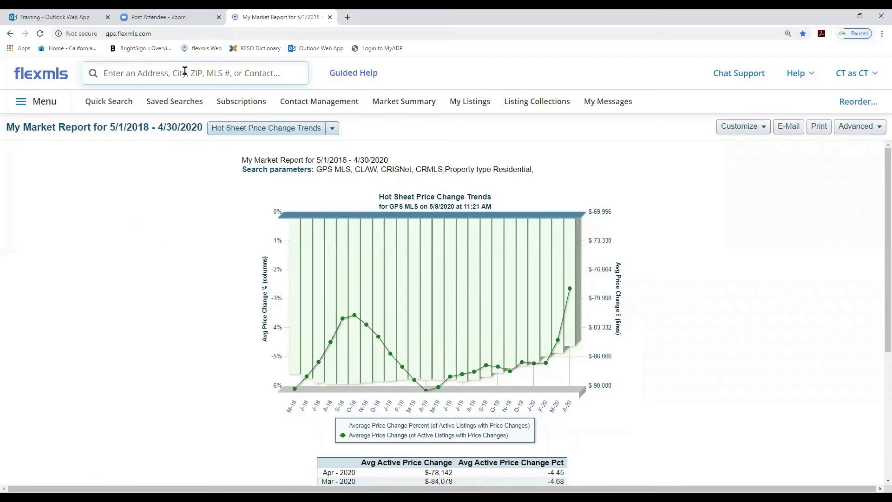
pyautogui.write('inv')
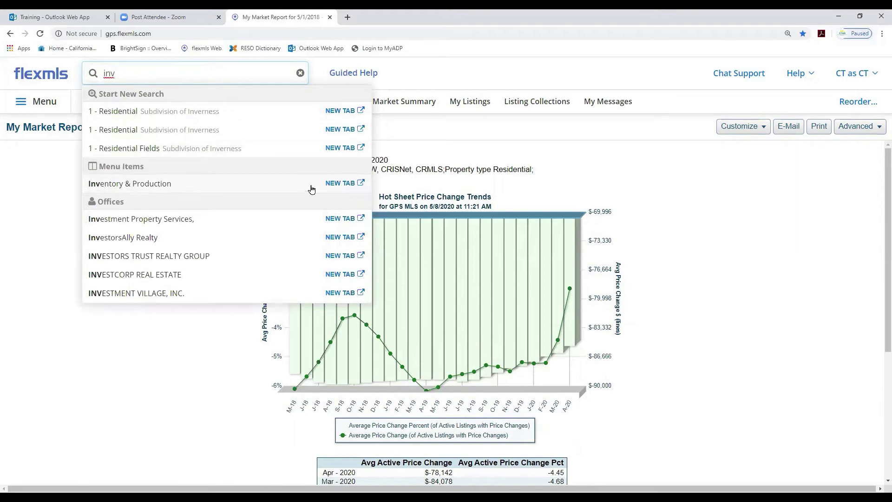
pyautogui.click(341, 183)
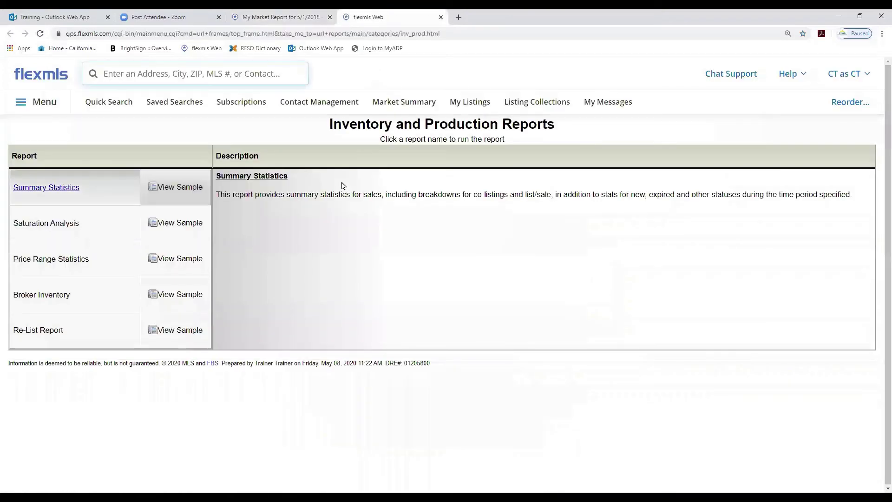
# Start a Summary Statistics report for the Residential property type with MLS as the statistic type
pyautogui.click(39, 188)
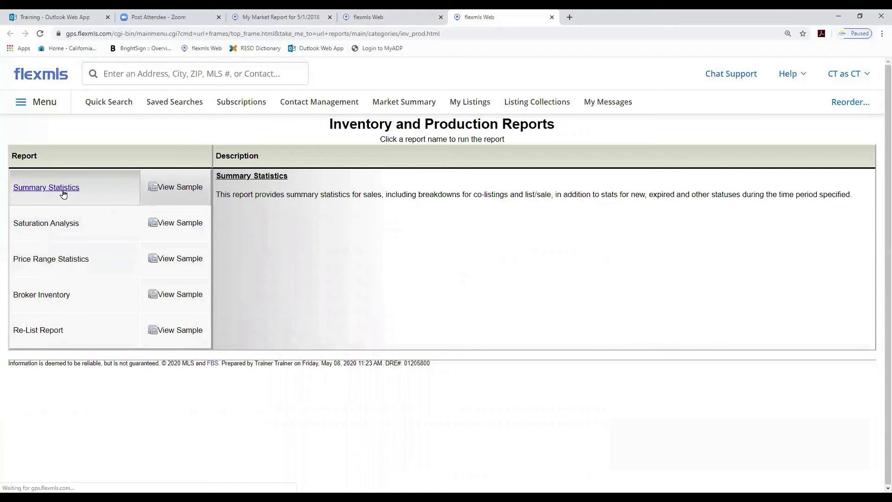
pyautogui.click(394, 148)
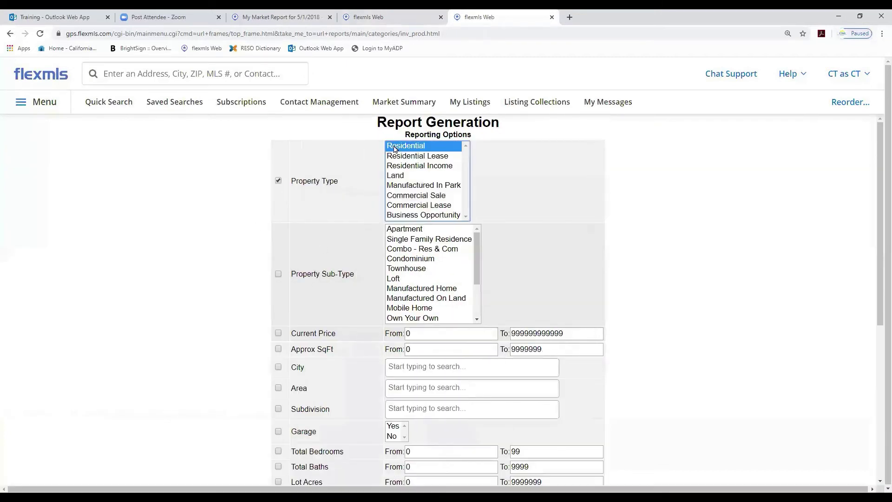
pyautogui.scroll(-1, 689, 247)
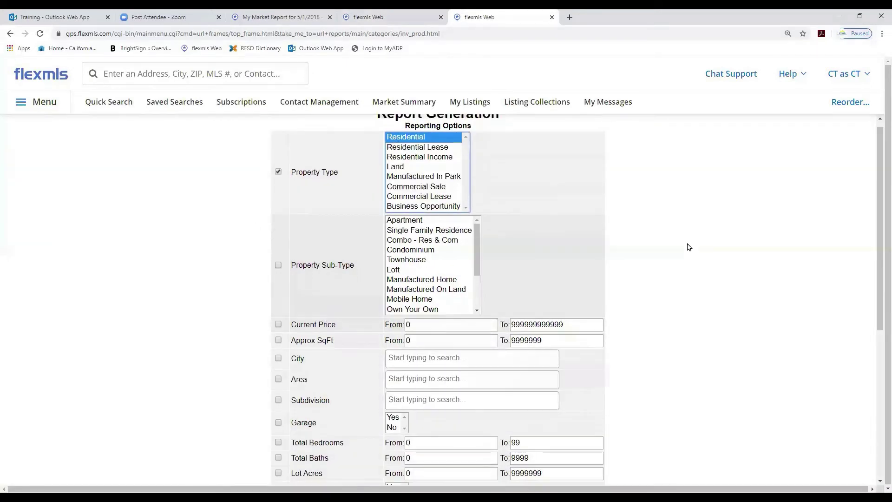
pyautogui.scroll(-3, 688, 247)
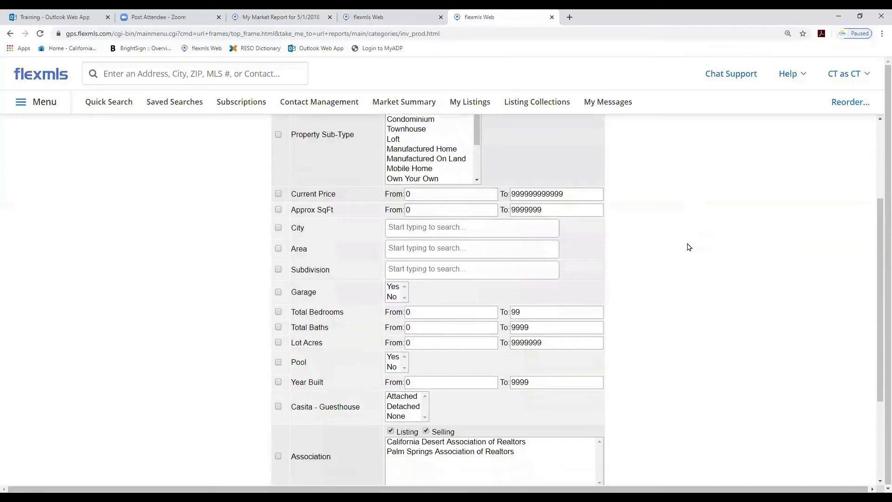
pyautogui.scroll(-2, 689, 247)
pyautogui.click(289, 426)
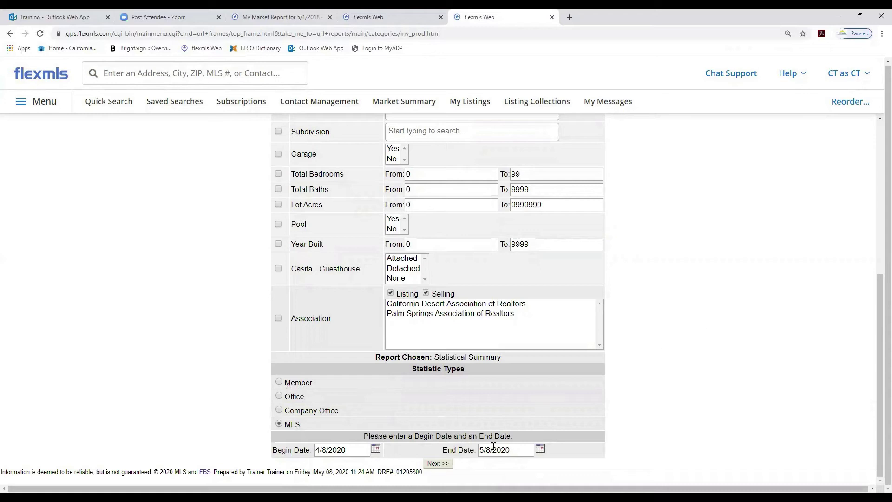
# Set the Summary Statistics report's begin date to 01/01/2020
pyautogui.click(376, 449)
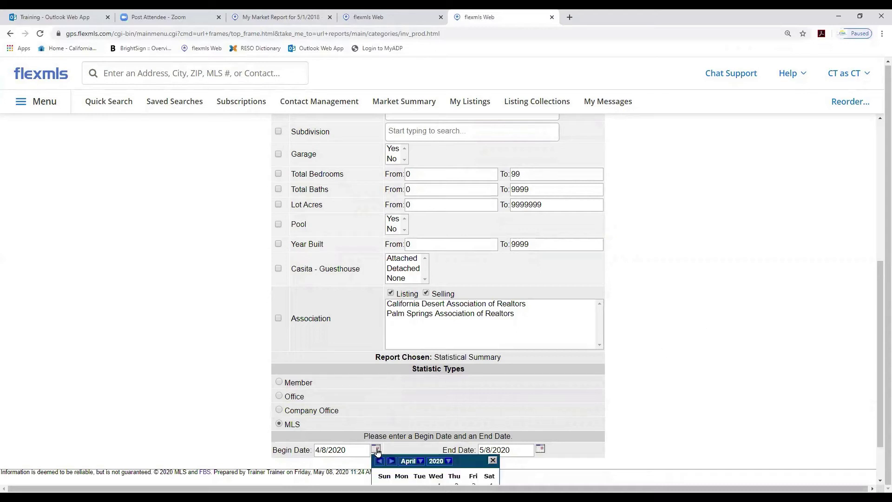
pyautogui.scroll(-2, 679, 334)
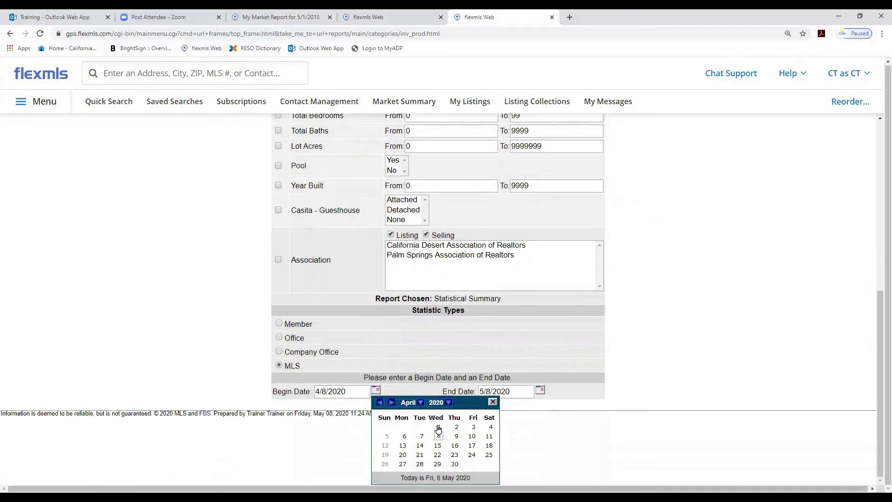
pyautogui.click(416, 403)
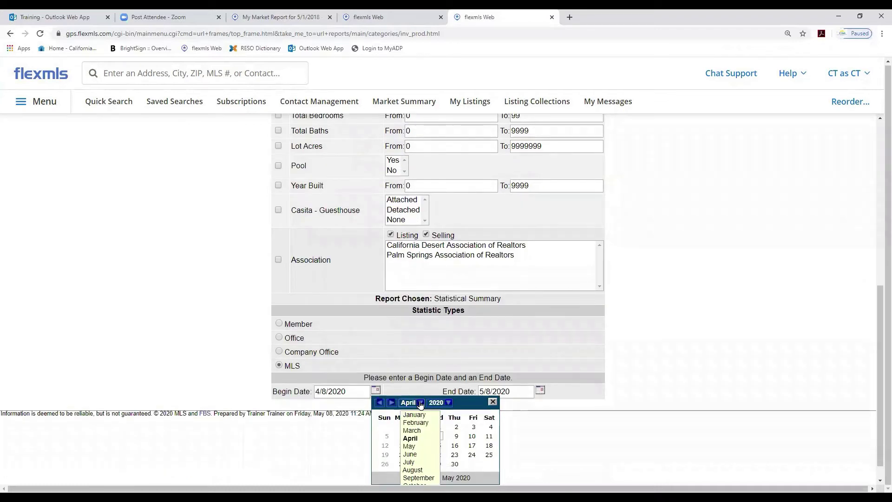
pyautogui.click(417, 415)
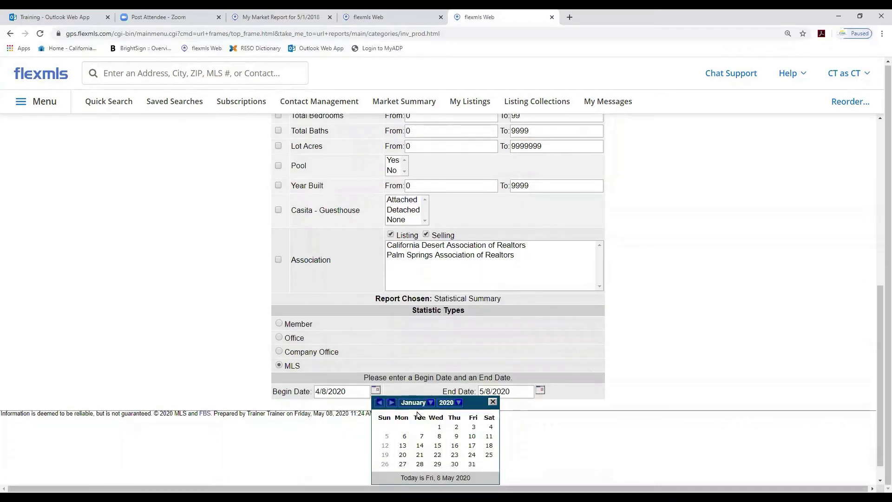
pyautogui.click(439, 426)
# Set the report's end date to March 31, 2020 and generate the Summary Statistics
pyautogui.click(540, 390)
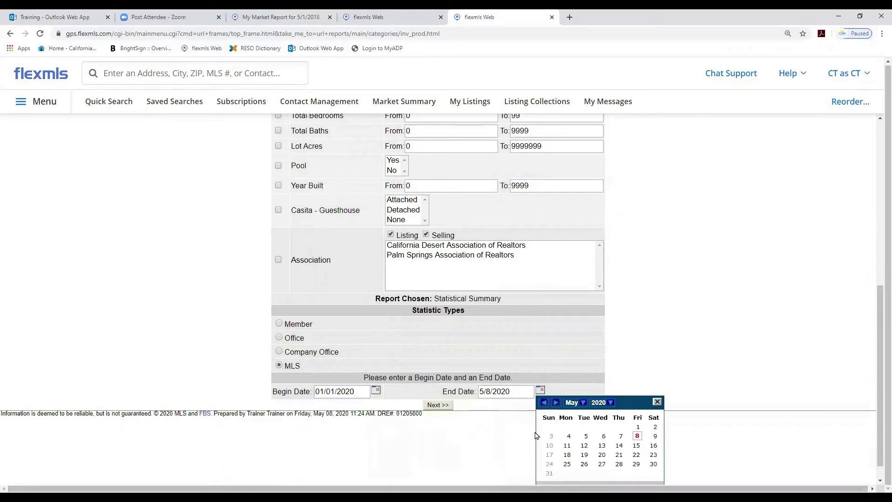
pyautogui.click(583, 404)
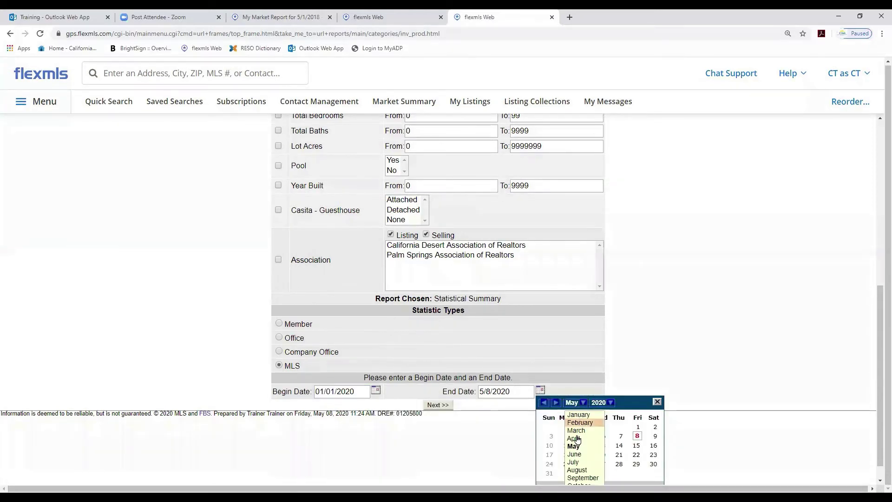
pyautogui.click(576, 432)
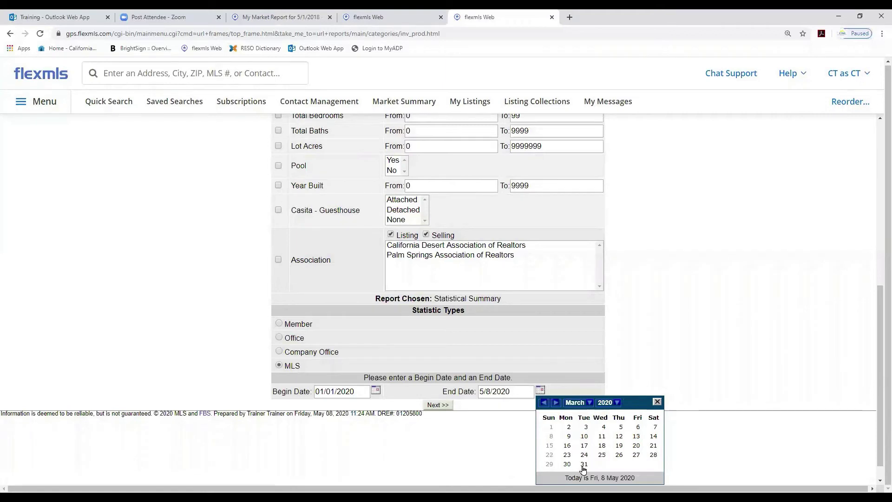
pyautogui.click(583, 464)
pyautogui.click(439, 406)
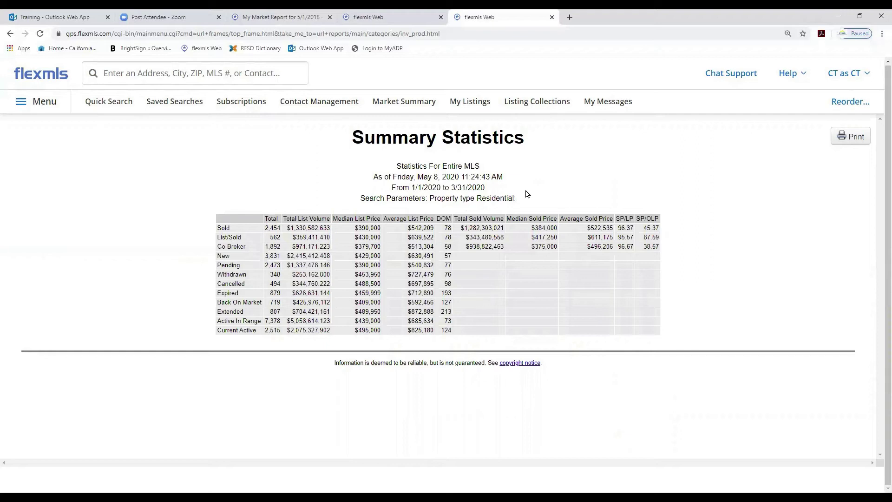
# Find Inventory & Production again with "inv" and open its report list in another new tab
pyautogui.click(126, 72)
pyautogui.write('inv')
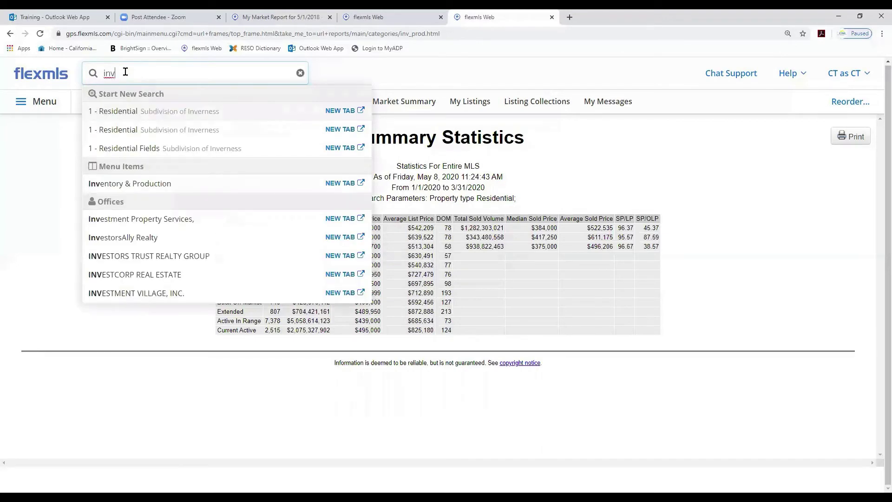
pyautogui.click(343, 183)
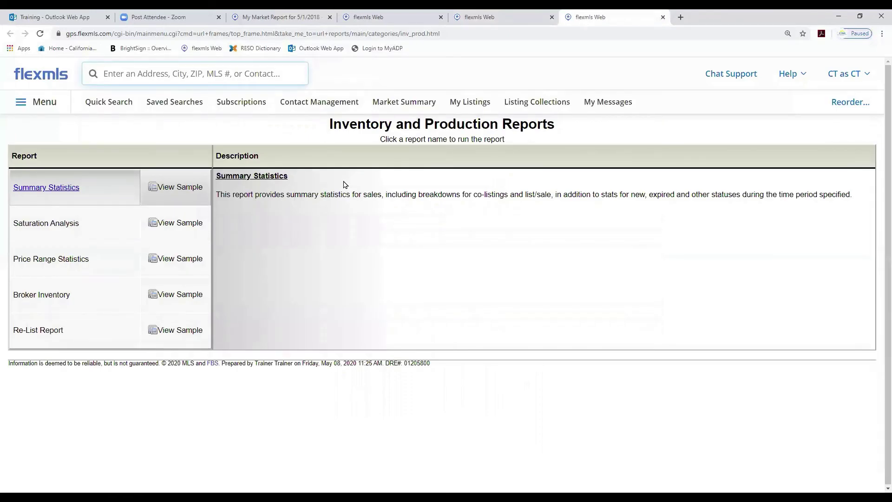
# Start a Saturation Analysis report with Market Share as the comparison type and MLSs set to GPS MLS
pyautogui.click(56, 225)
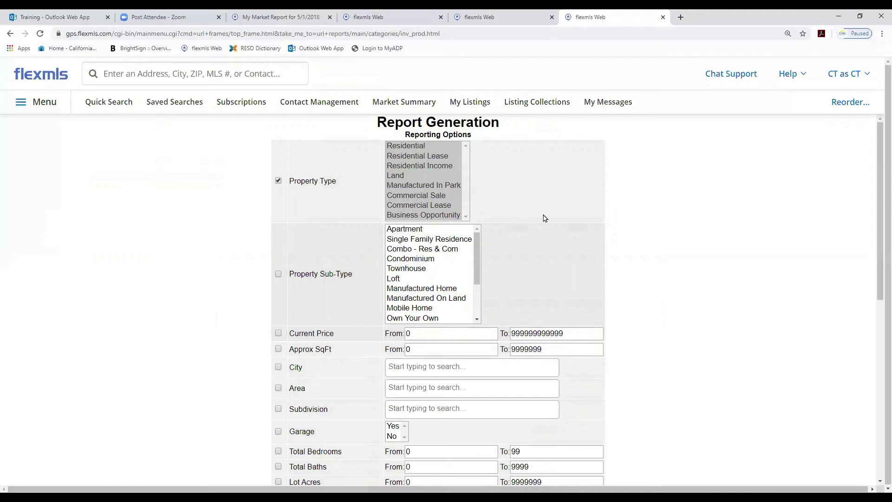
pyautogui.scroll(-5, 551, 224)
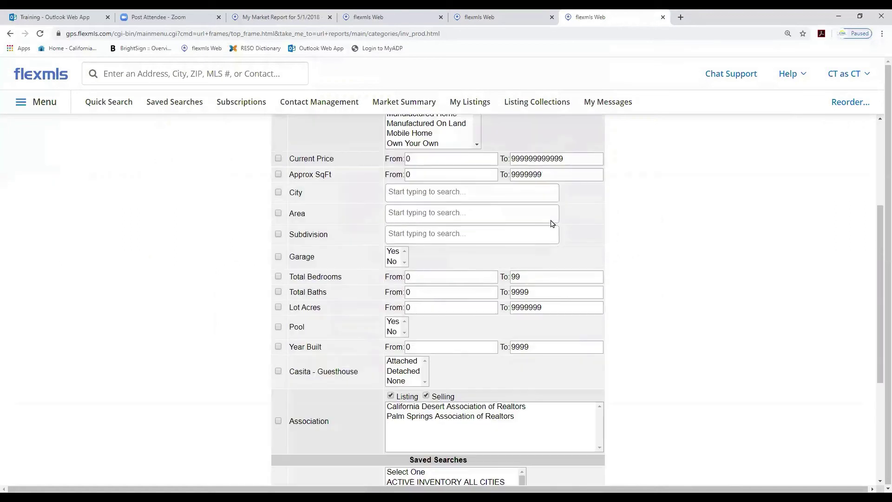
pyautogui.scroll(-1, 550, 220)
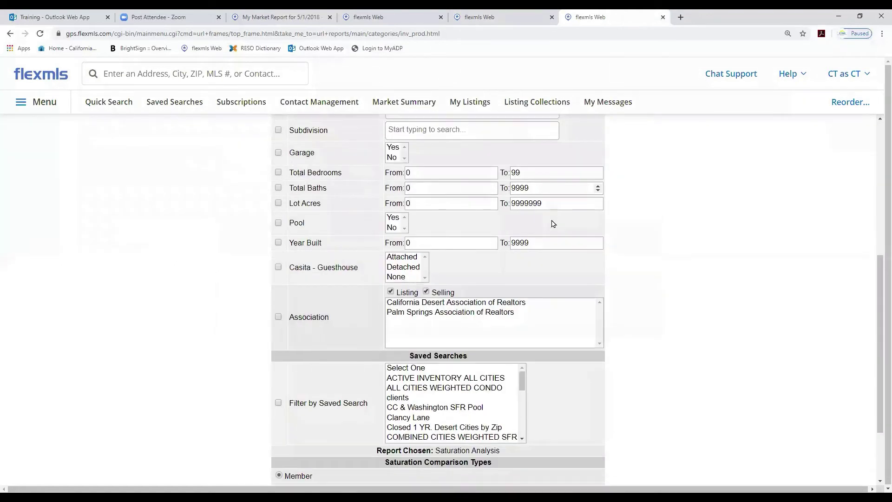
pyautogui.scroll(-2, 690, 277)
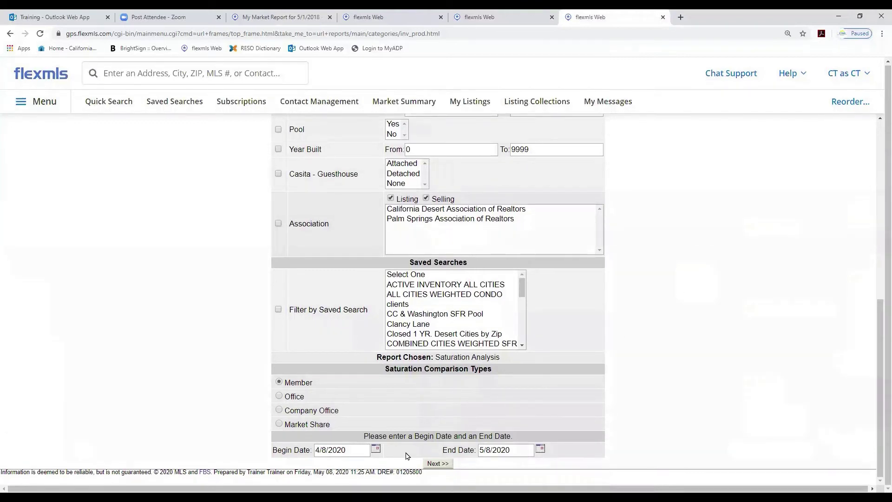
pyautogui.click(279, 424)
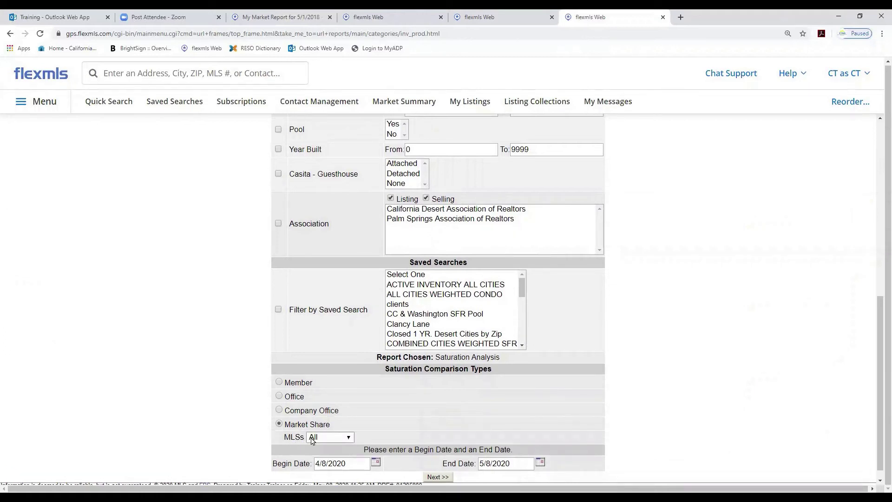
pyautogui.click(350, 439)
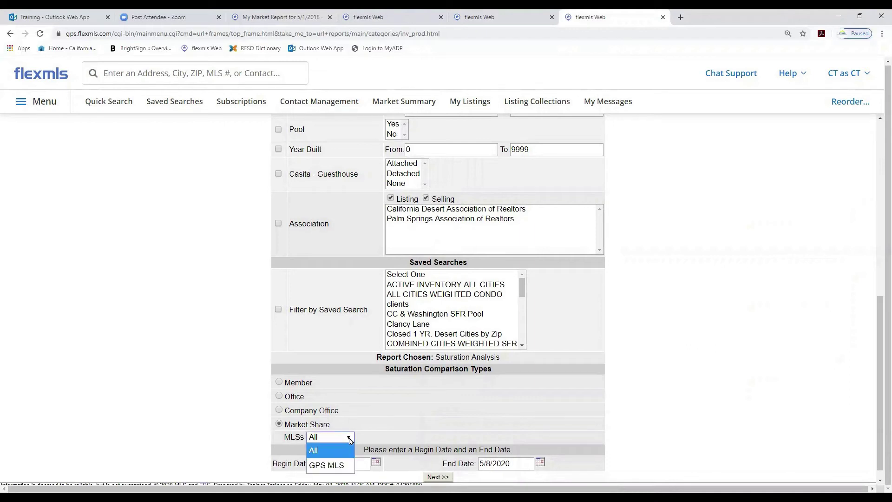
pyautogui.click(338, 465)
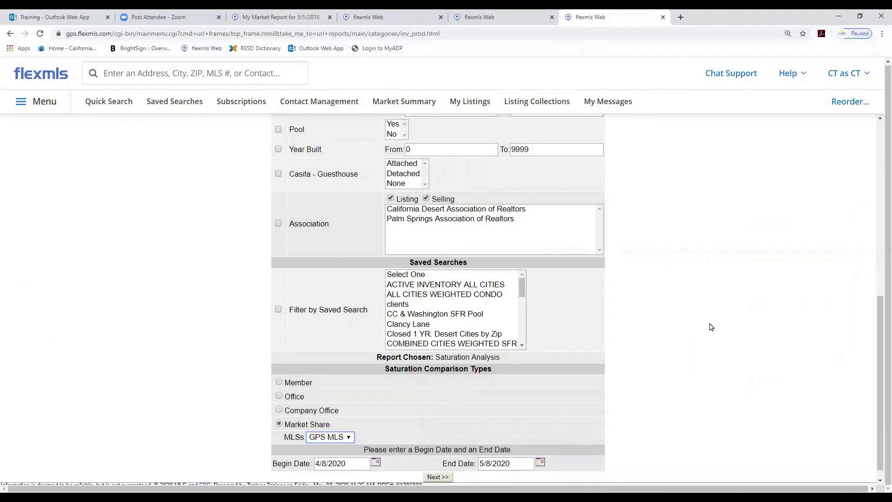
pyautogui.scroll(-1, 710, 327)
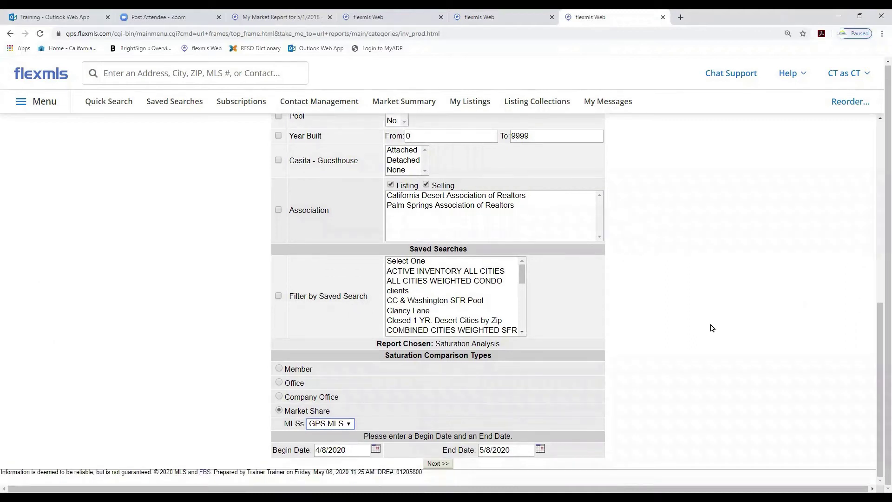
# Set the Saturation Analysis report's begin date to 01/01/2019
pyautogui.click(375, 450)
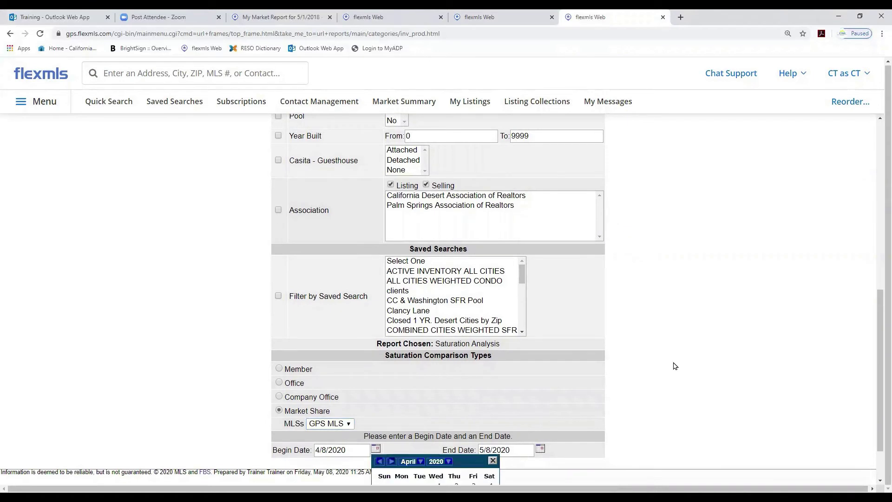
pyautogui.scroll(-2, 676, 365)
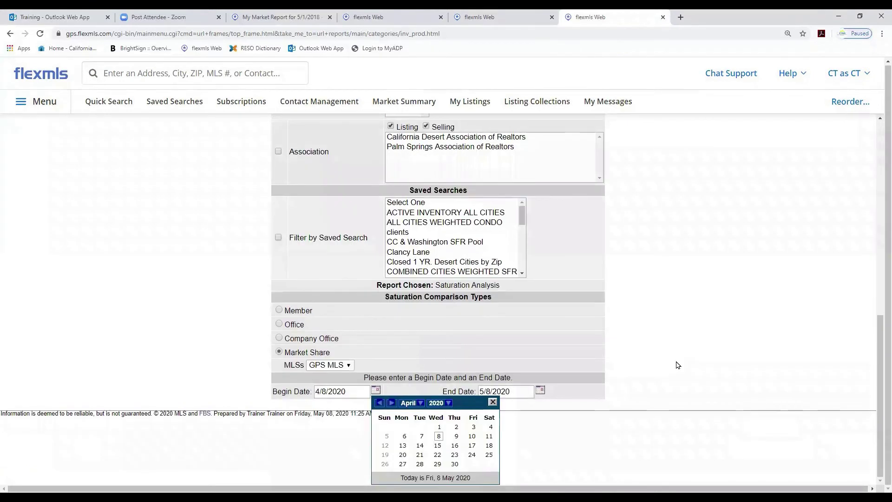
pyautogui.click(439, 403)
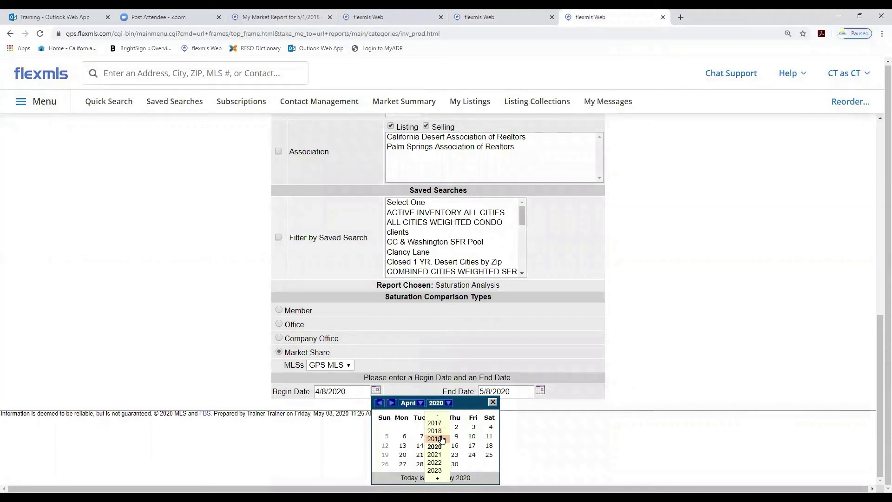
pyautogui.click(441, 439)
pyautogui.click(420, 403)
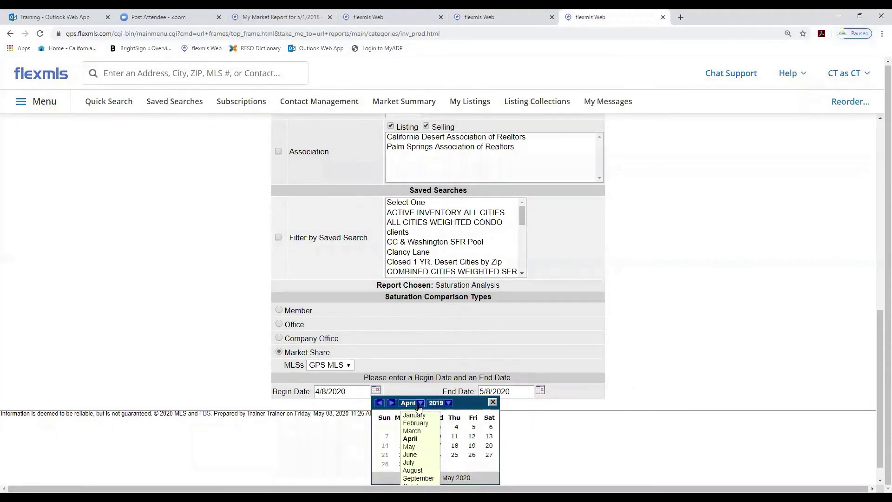
pyautogui.click(412, 414)
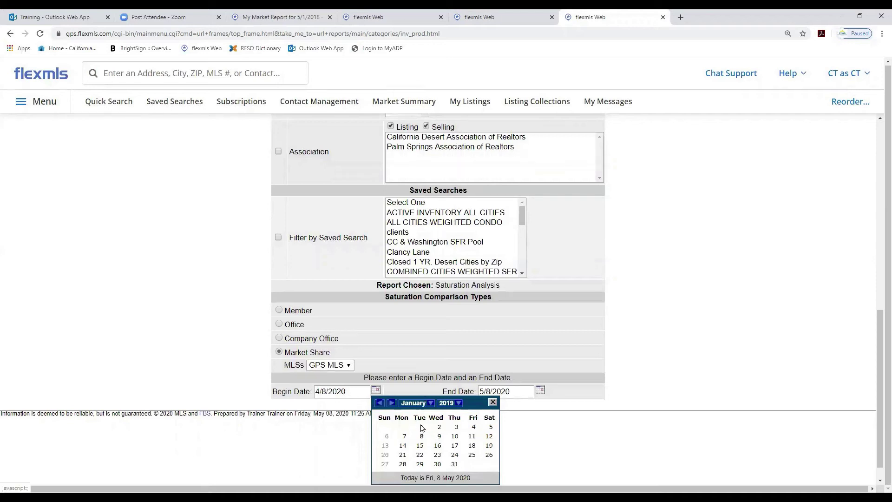
pyautogui.click(421, 426)
# Set the report's end date to December 31, 2019 and continue to the market saturation ranking choices
pyautogui.click(538, 392)
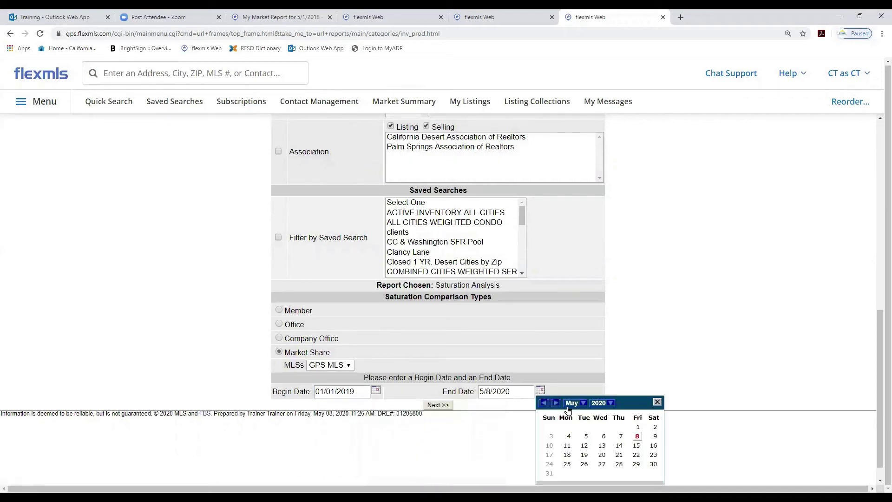
pyautogui.click(602, 403)
pyautogui.click(603, 440)
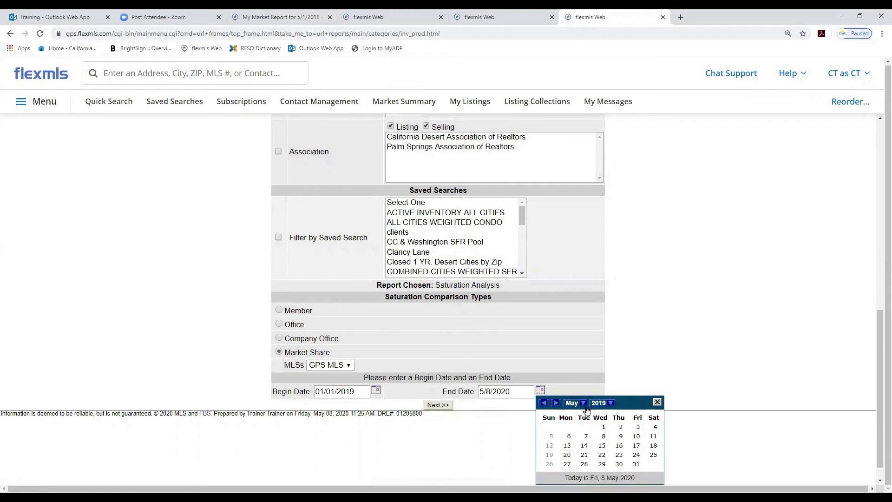
pyautogui.click(580, 403)
pyautogui.scroll(-1, 722, 393)
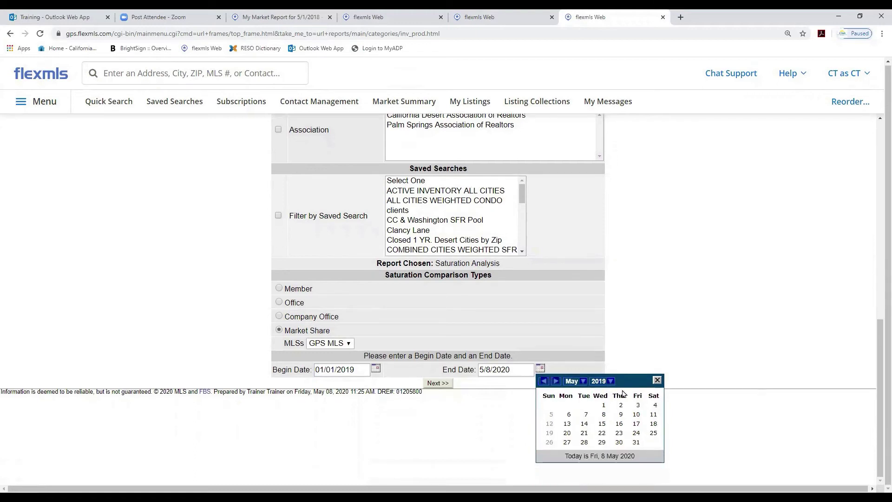
pyautogui.click(576, 381)
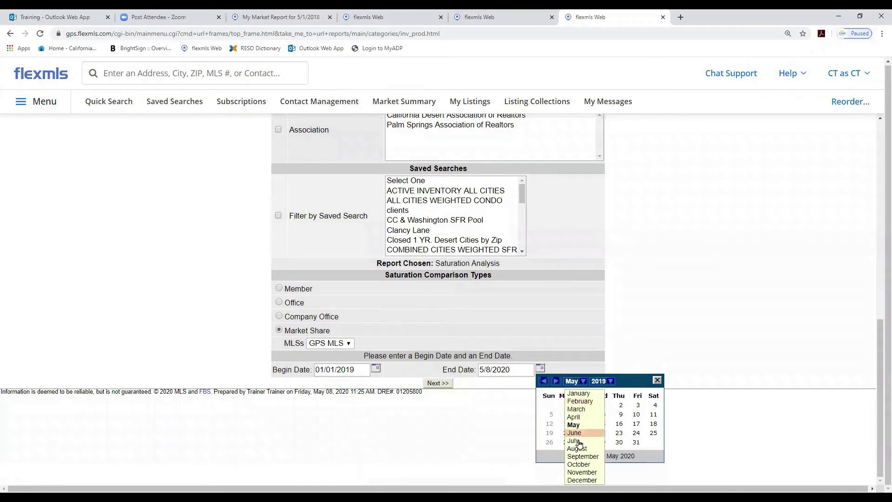
pyautogui.click(580, 481)
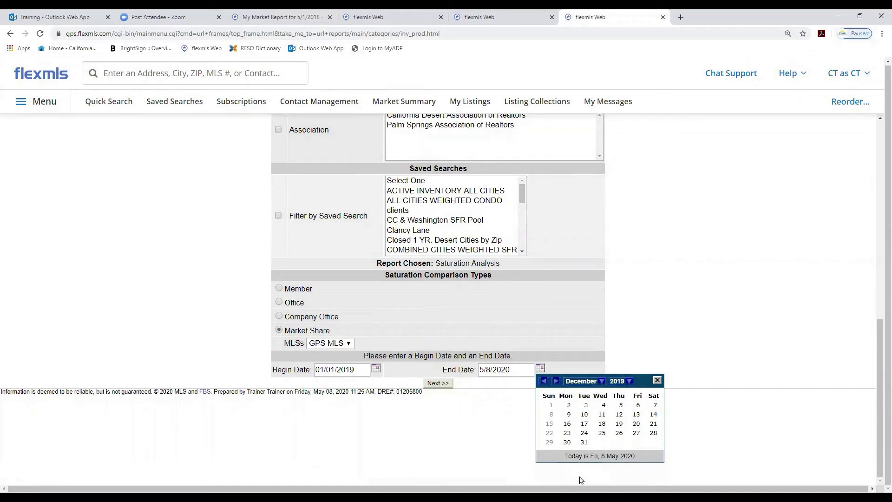
pyautogui.click(584, 443)
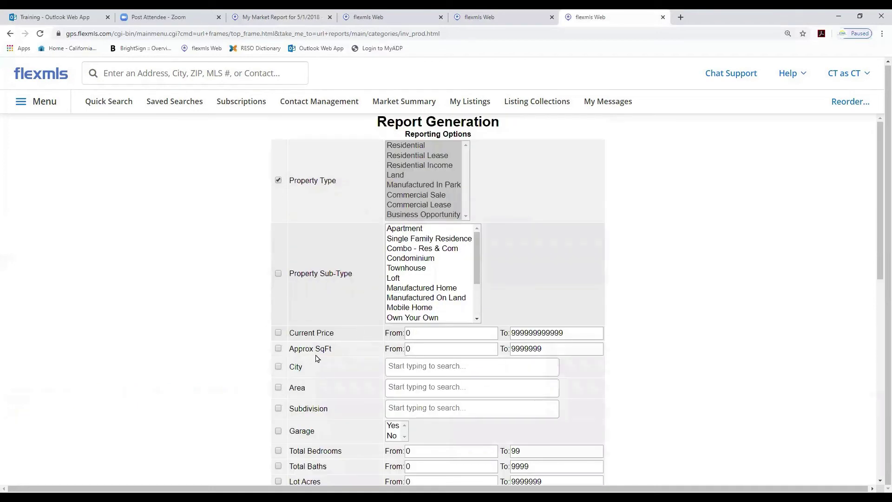
pyautogui.scroll(-15, 339, 351)
pyautogui.click(438, 383)
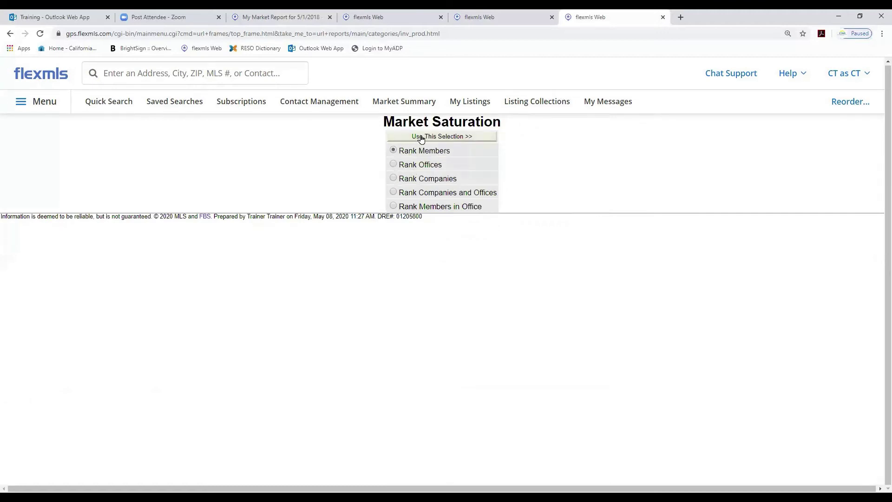
# Choose Rank Members, calculate by Dollar Volume, and count sold listings by Listing or Selling Members
pyautogui.click(445, 137)
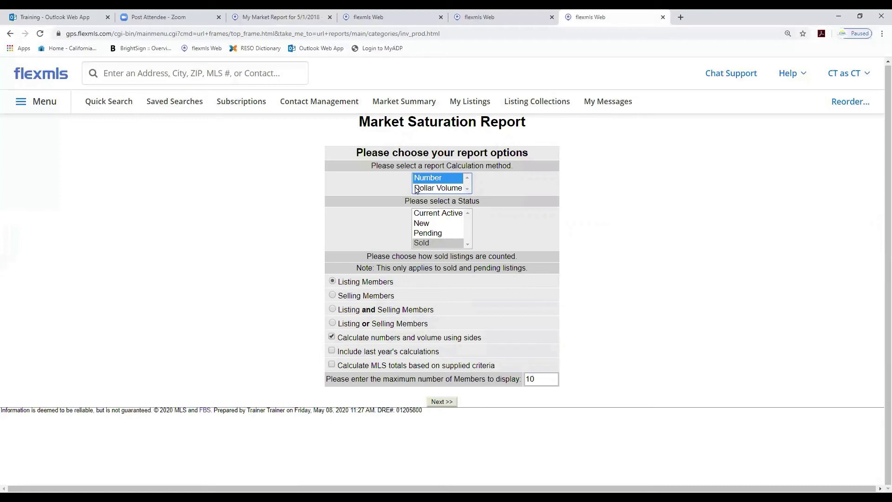
pyautogui.click(450, 191)
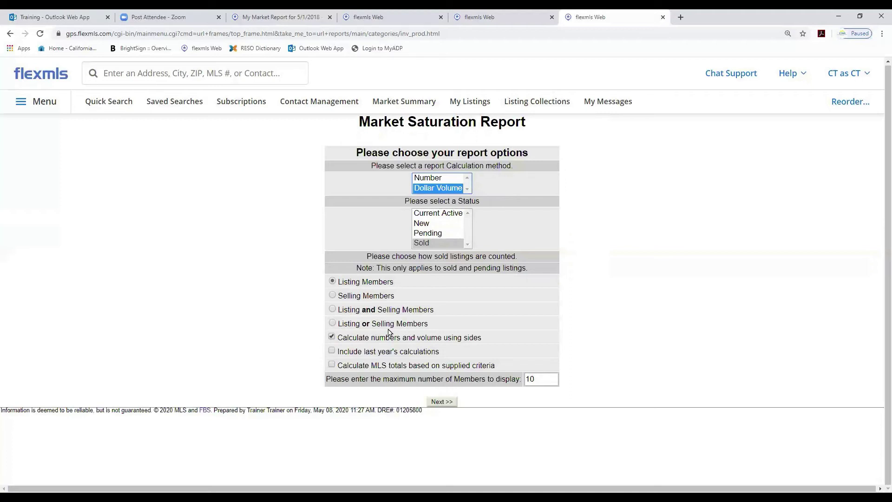
pyautogui.click(332, 323)
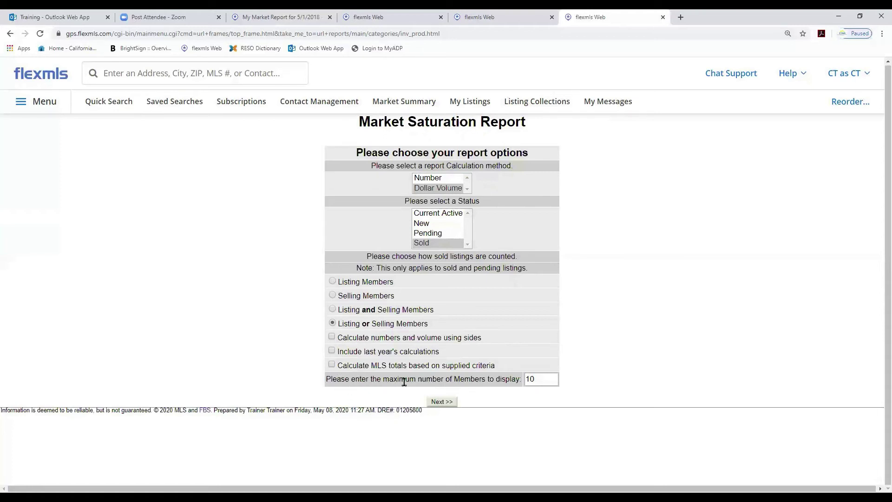
# Set the maximum number of members to display to 600 and generate the Market Penetration Report
pyautogui.moveTo(545, 378); pyautogui.dragTo(524, 381)
pyautogui.write('600')
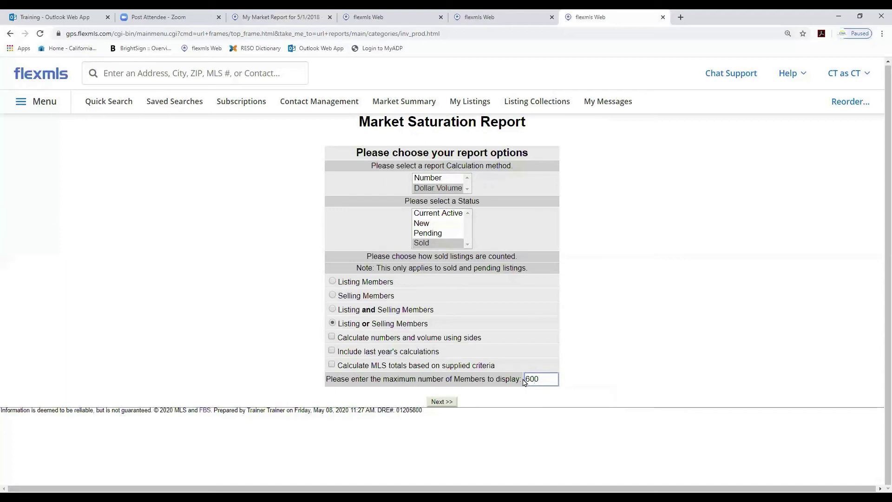
pyautogui.click(441, 402)
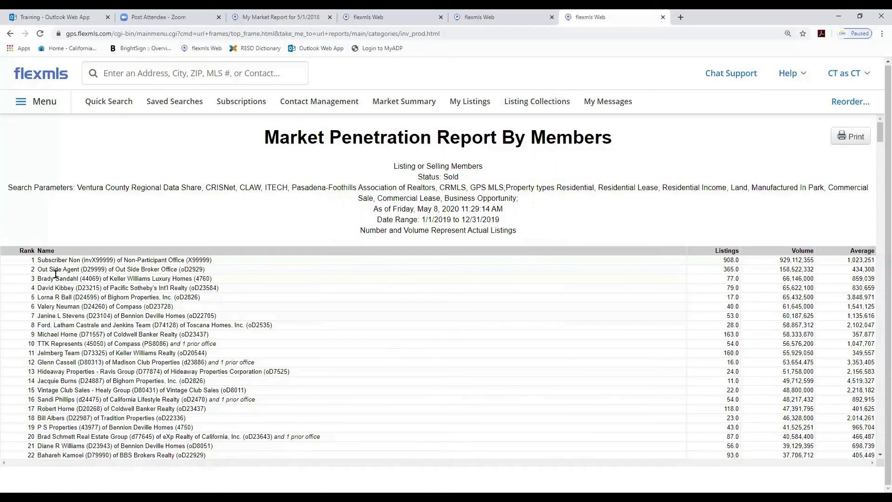
# Look through the ranked member list in the Market Penetration Report, from the first rank to the last
pyautogui.scroll(-2, 334, 280)
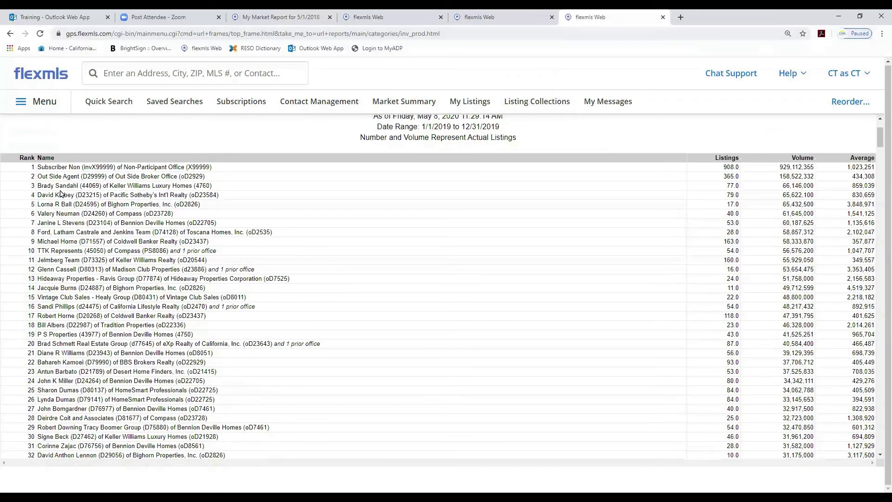
pyautogui.scroll(-20, 142, 258)
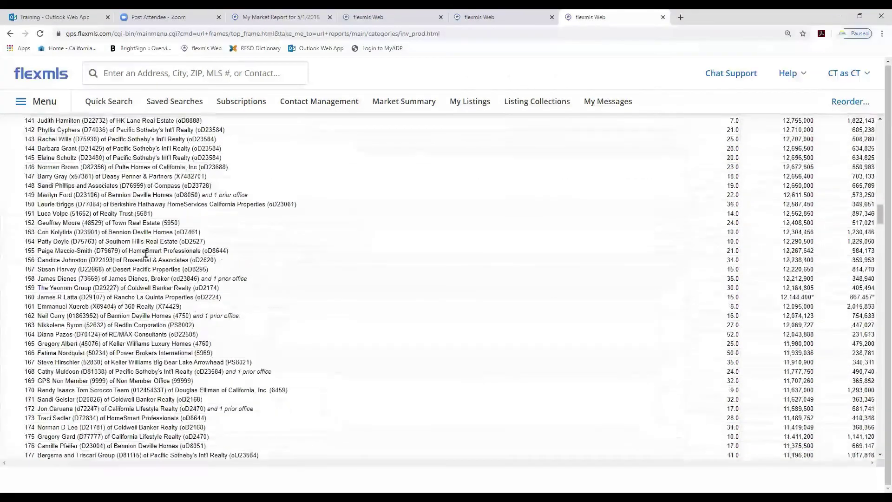
pyautogui.scroll(-20, 147, 253)
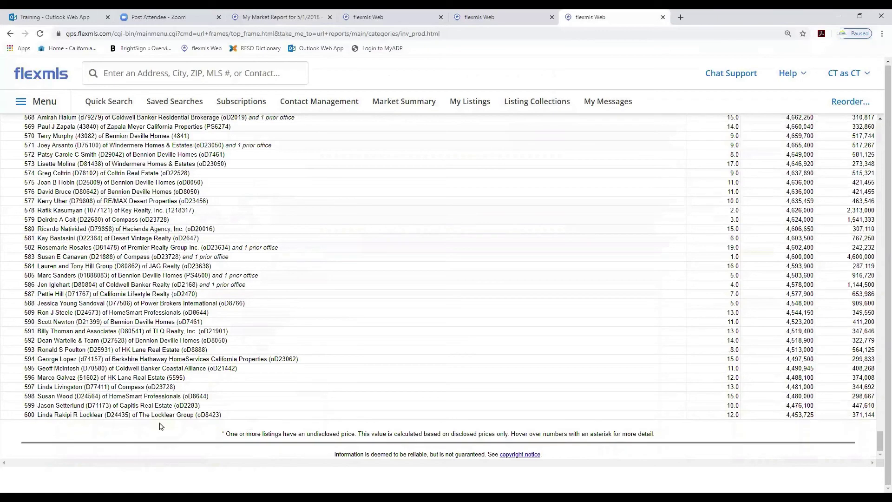
pyautogui.scroll(20, 159, 426)
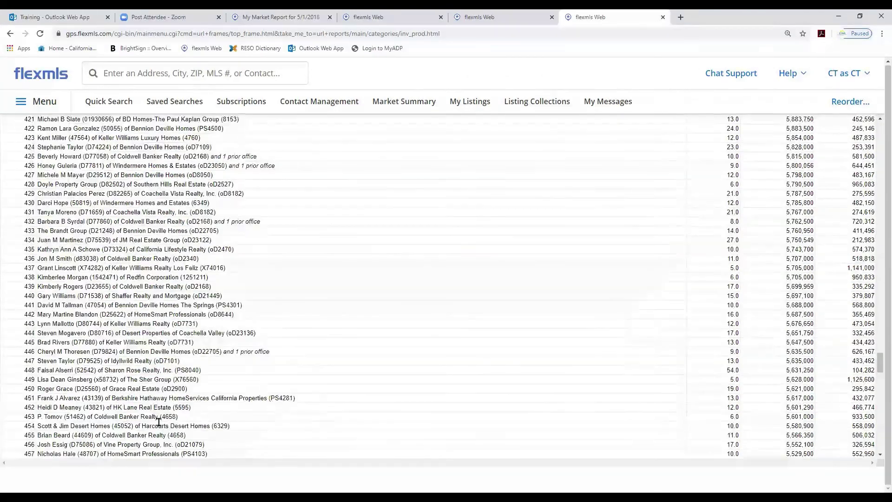
pyautogui.scroll(20, 158, 422)
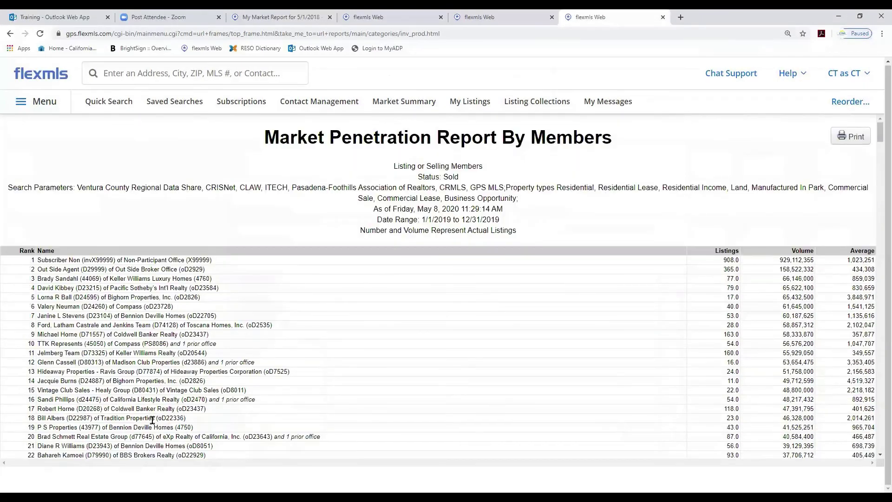
pyautogui.scroll(-20, 156, 421)
pyautogui.scroll(-2, 153, 421)
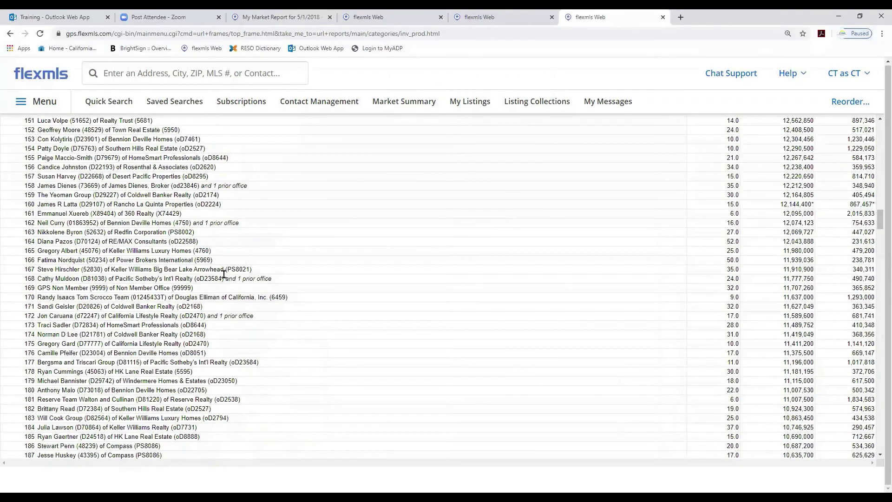
pyautogui.scroll(20, 241, 278)
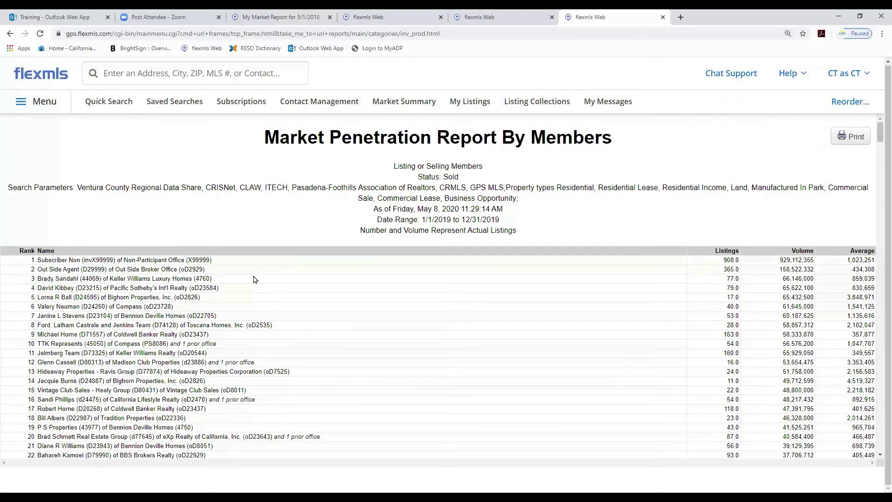
# Search the report page for a member's first name and review the highlighted matches throughout the rankings
pyautogui.hotkey('ctrl', 'f')
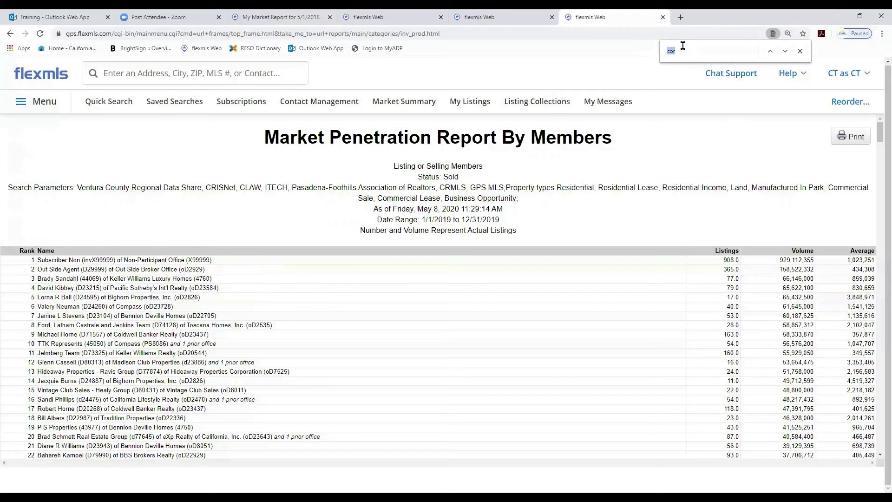
pyautogui.write('B')
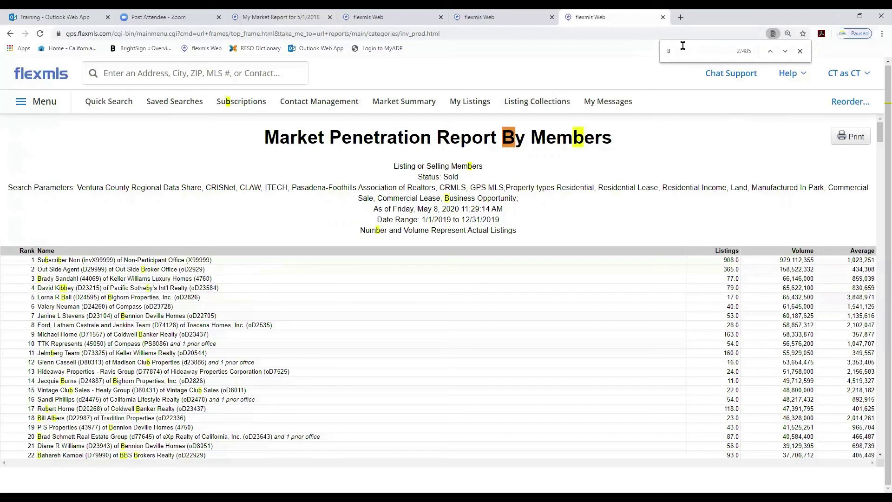
pyautogui.write('r')
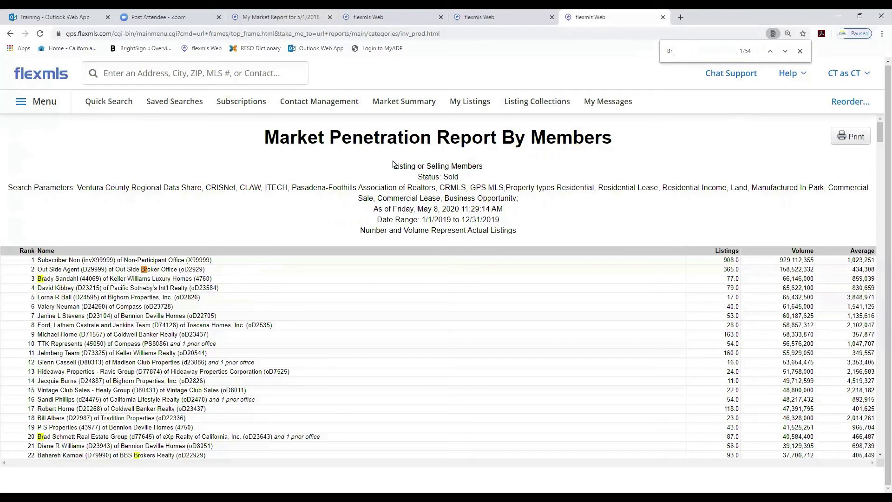
pyautogui.write('ad')
pyautogui.scroll(-19, 122, 417)
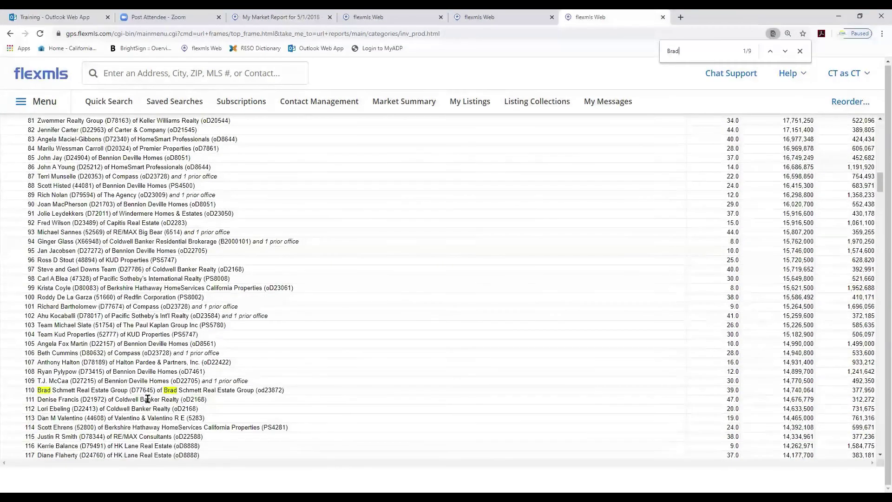
pyautogui.scroll(-6, 147, 397)
pyautogui.scroll(20, 146, 395)
pyautogui.scroll(-20, 145, 392)
pyautogui.scroll(-20, 145, 391)
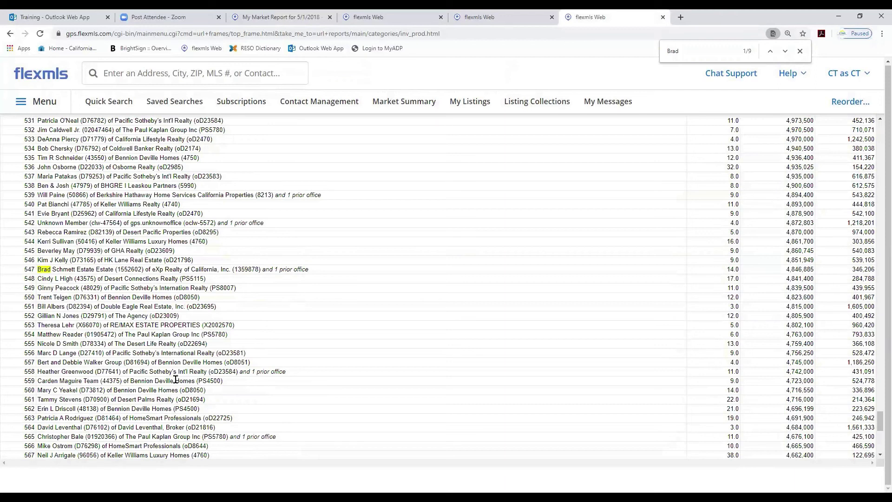
pyautogui.scroll(13, 176, 379)
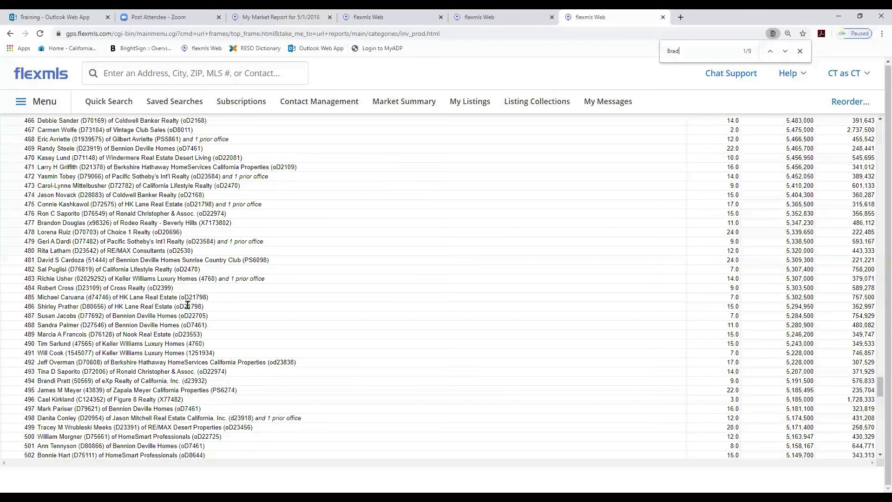
pyautogui.scroll(17, 187, 306)
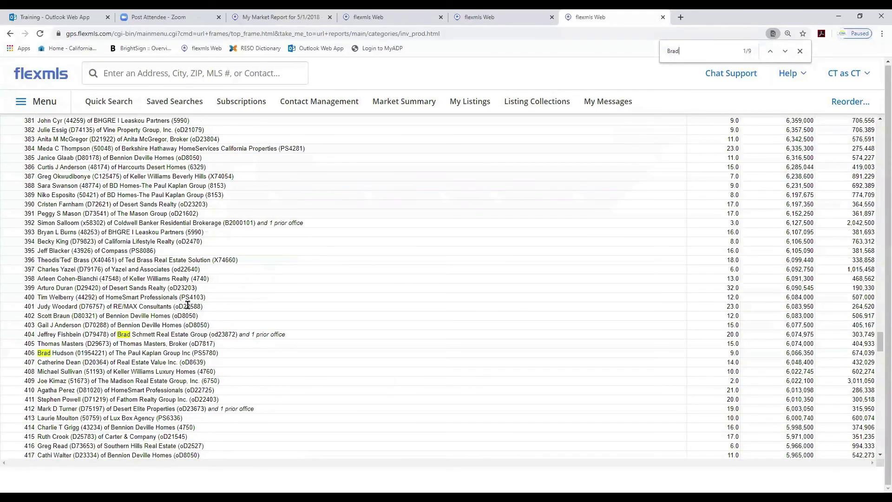
pyautogui.scroll(20, 187, 305)
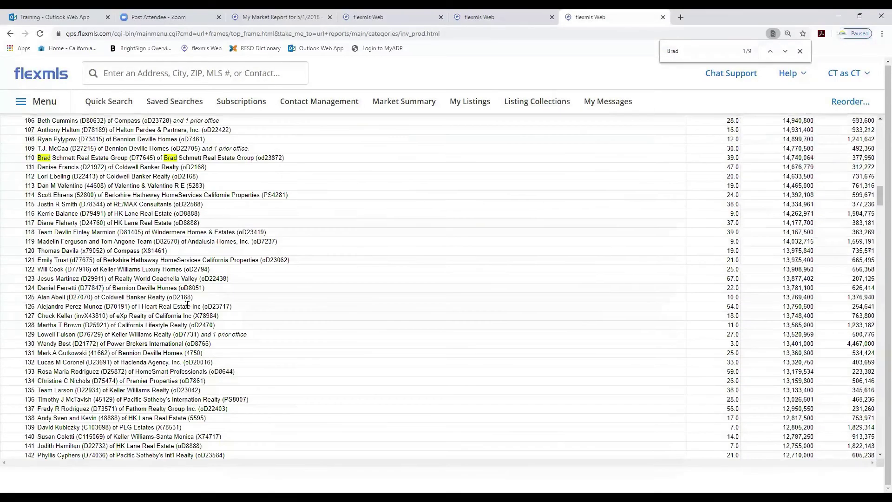
pyautogui.scroll(20, 188, 305)
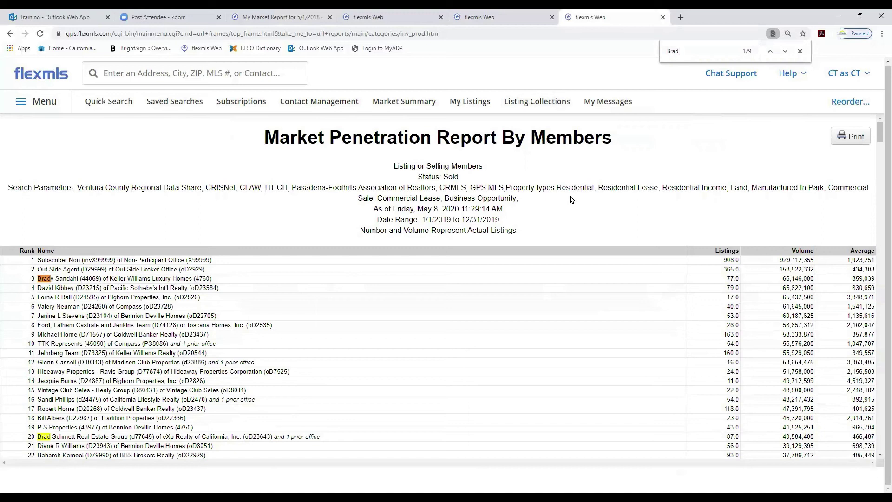
# Look up "inv" in the Flexmls search and open Inventory & Production in a new tab
pyautogui.click(106, 76)
pyautogui.write('inv')
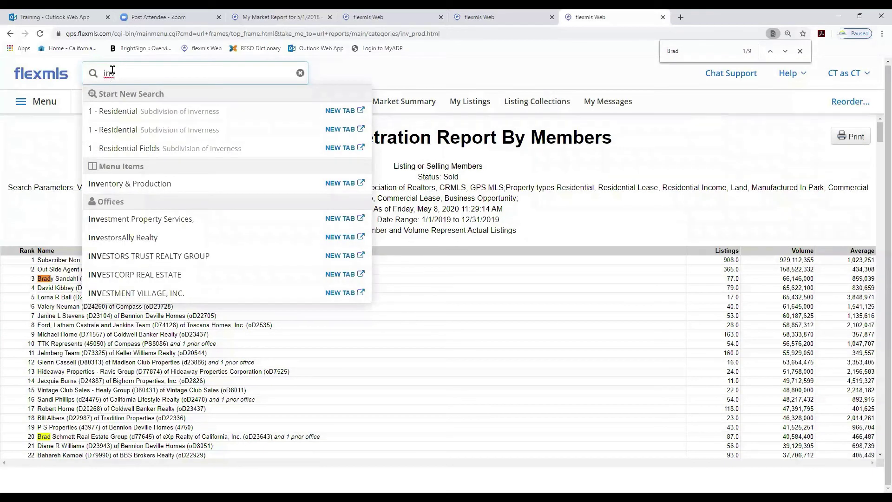
pyautogui.click(344, 184)
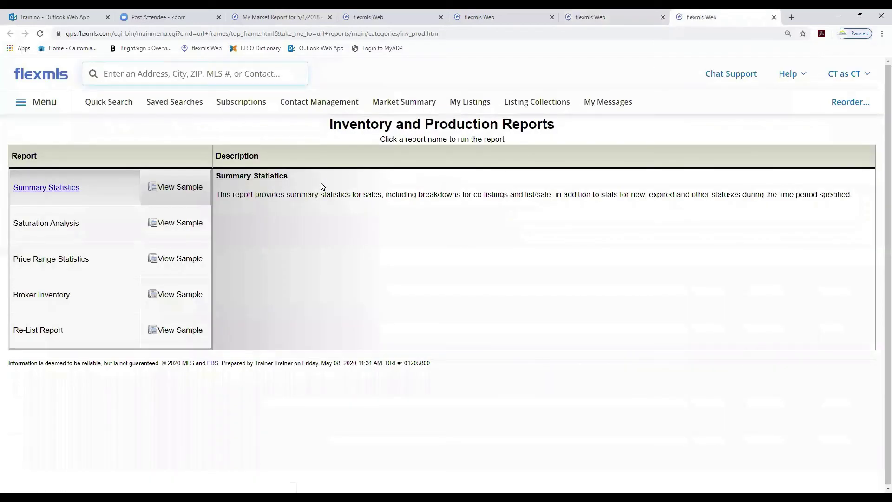
# Open the Saturation Analysis report and set its comparison type to Market Share for GPS MLS
pyautogui.click(58, 224)
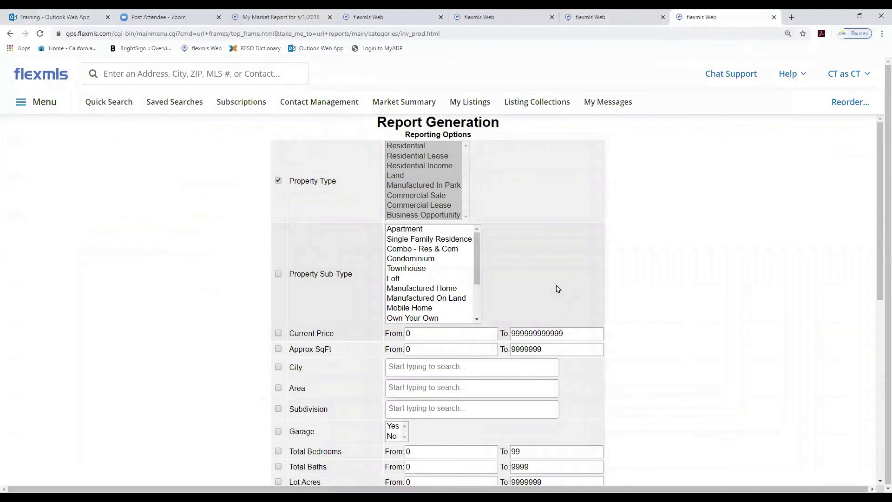
pyautogui.scroll(-1, 490, 241)
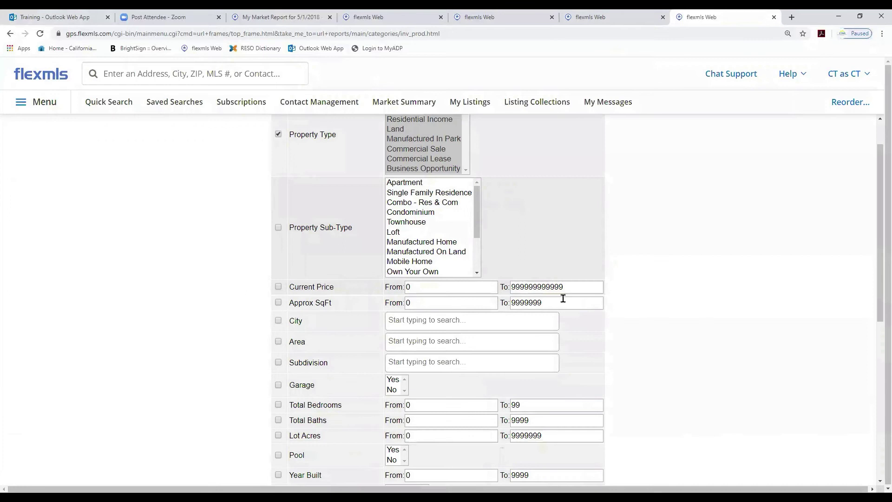
pyautogui.scroll(-3, 562, 301)
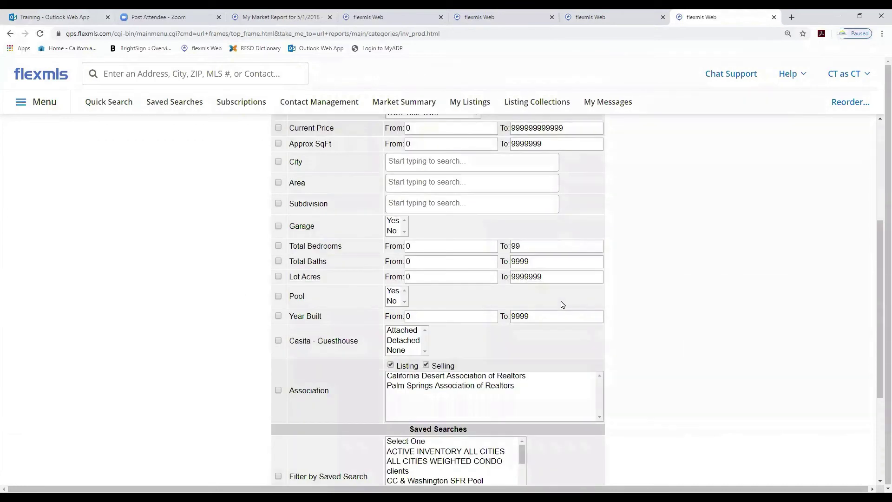
pyautogui.scroll(-3, 293, 445)
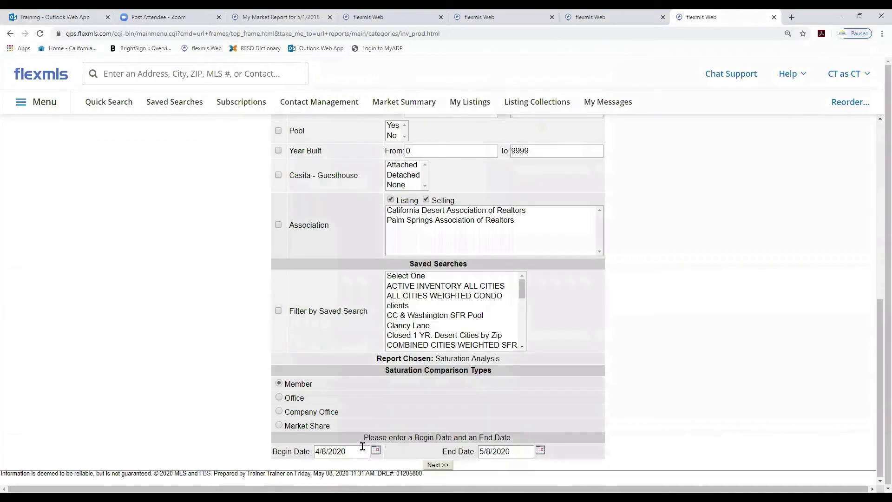
pyautogui.click(280, 424)
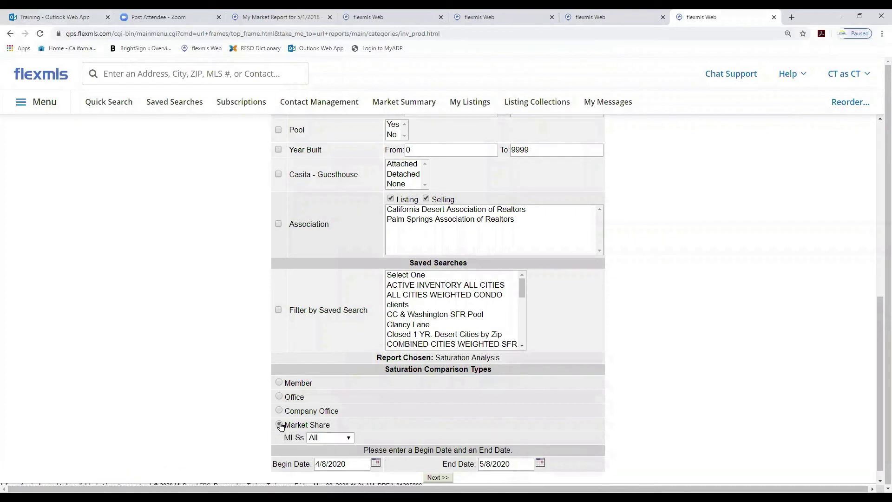
pyautogui.scroll(-1, 348, 430)
pyautogui.click(348, 425)
pyautogui.click(335, 452)
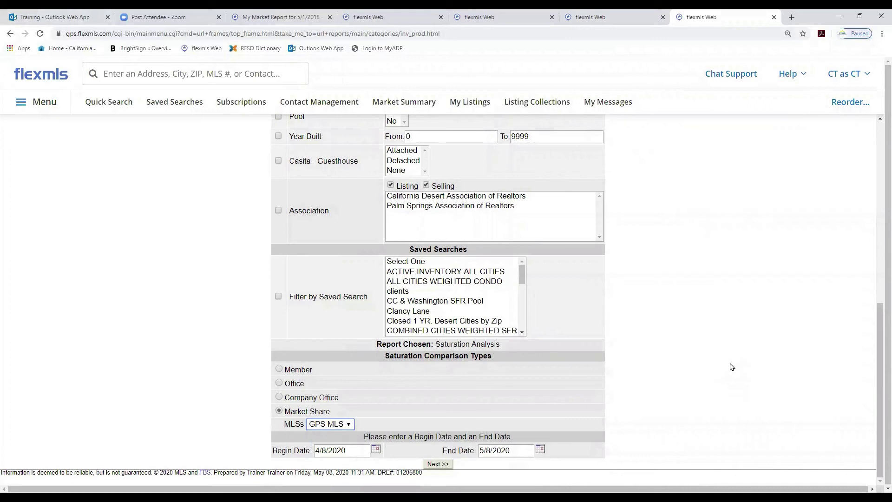
# Set the report's begin date to 01/01/2019 using the date picker
pyautogui.click(376, 449)
pyautogui.scroll(-1, 694, 361)
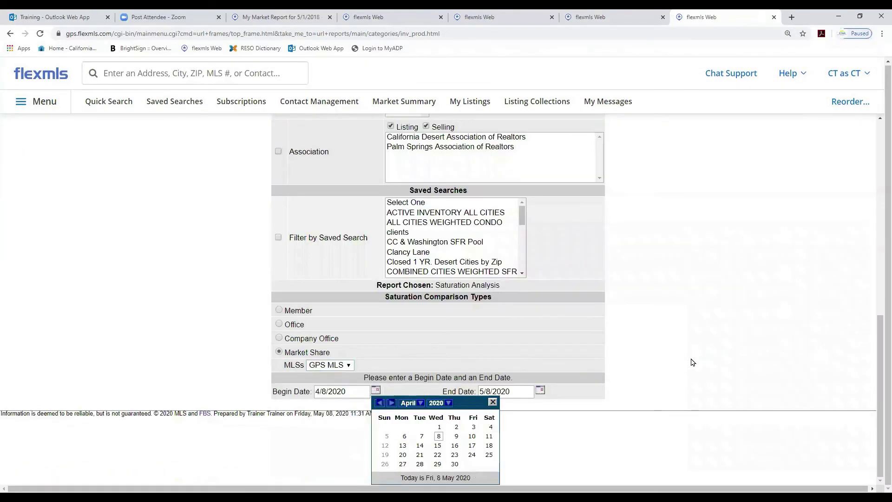
pyautogui.click(436, 403)
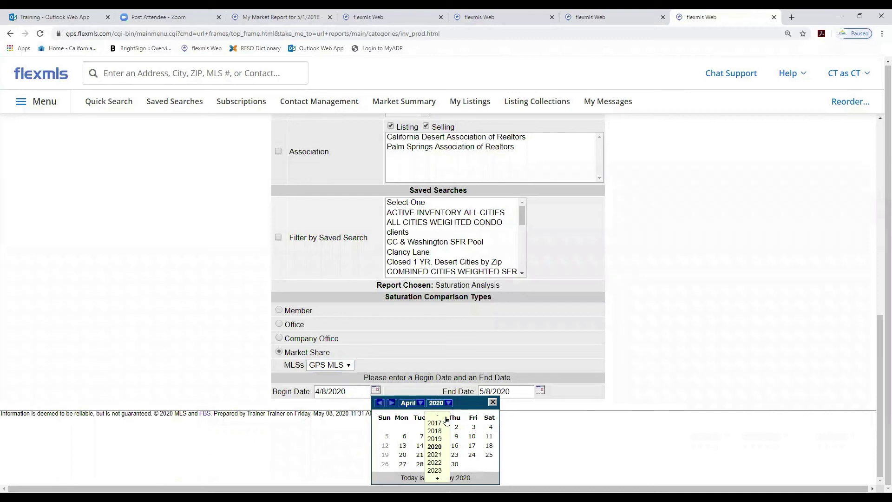
pyautogui.click(439, 440)
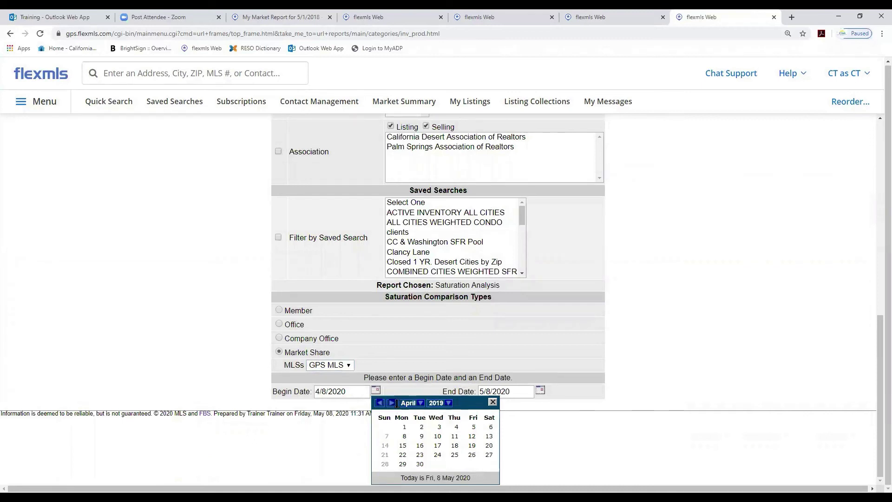
pyautogui.click(419, 407)
pyautogui.click(418, 415)
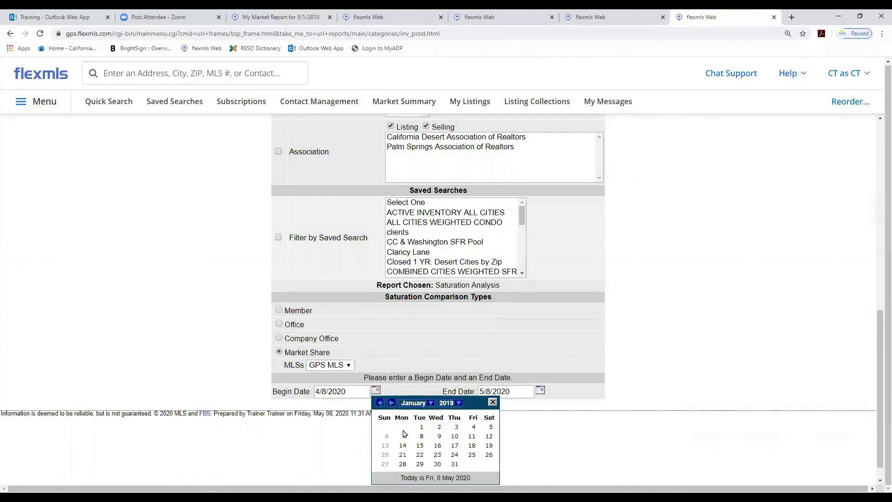
pyautogui.click(420, 427)
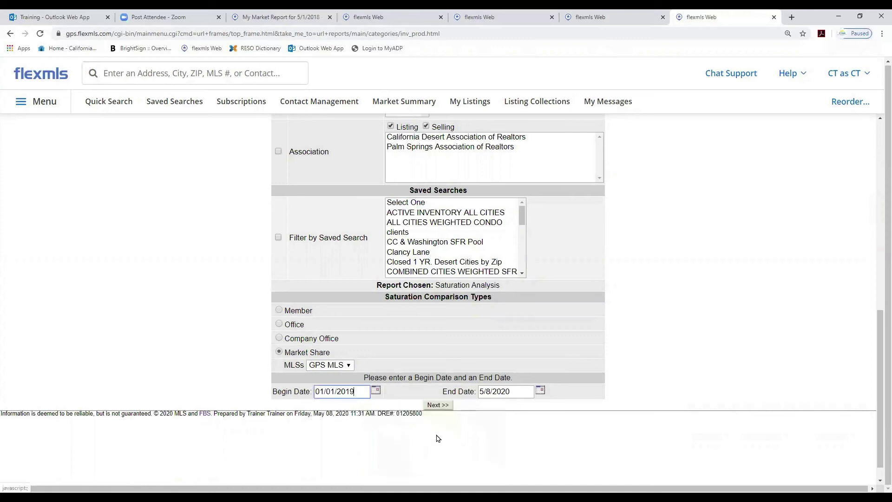
# Set the report's end date to 12/31/2019 and continue to the Market Saturation ranking choices
pyautogui.click(540, 390)
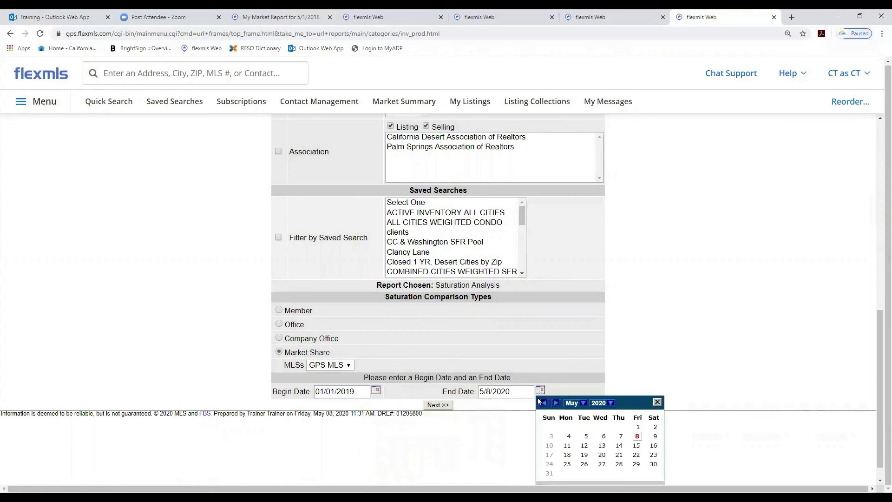
pyautogui.click(607, 402)
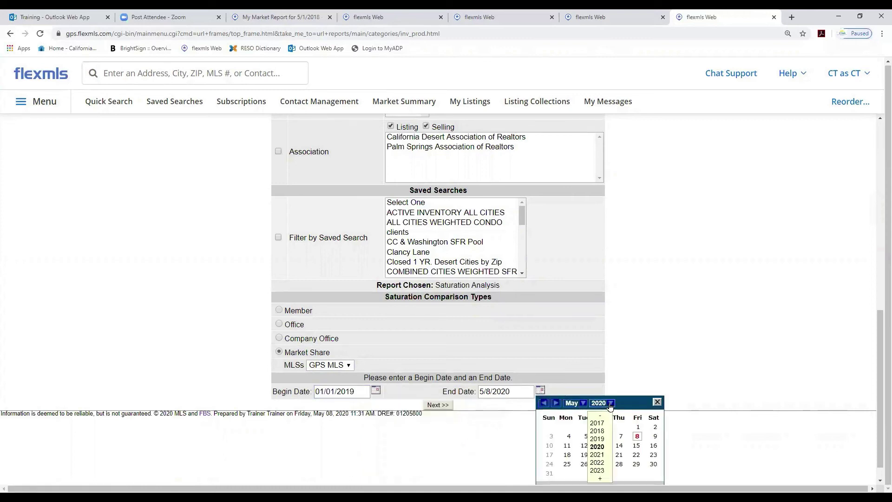
pyautogui.click(602, 439)
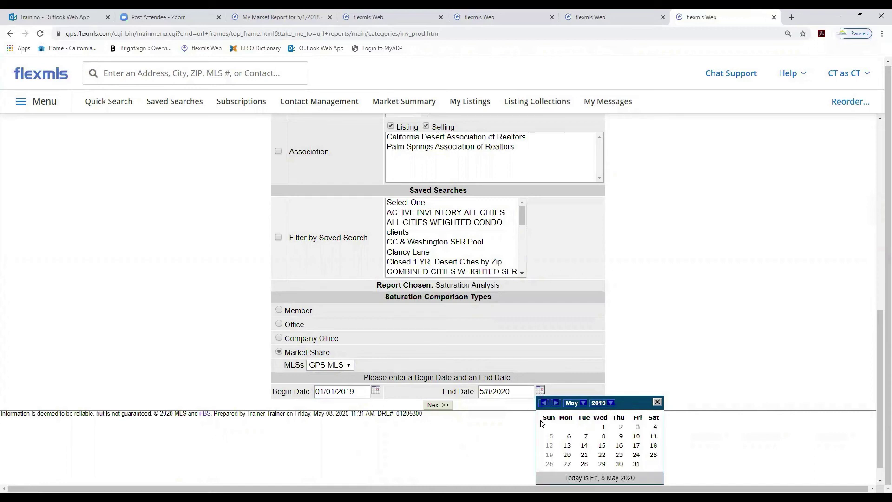
pyautogui.click(584, 404)
pyautogui.scroll(-1, 718, 422)
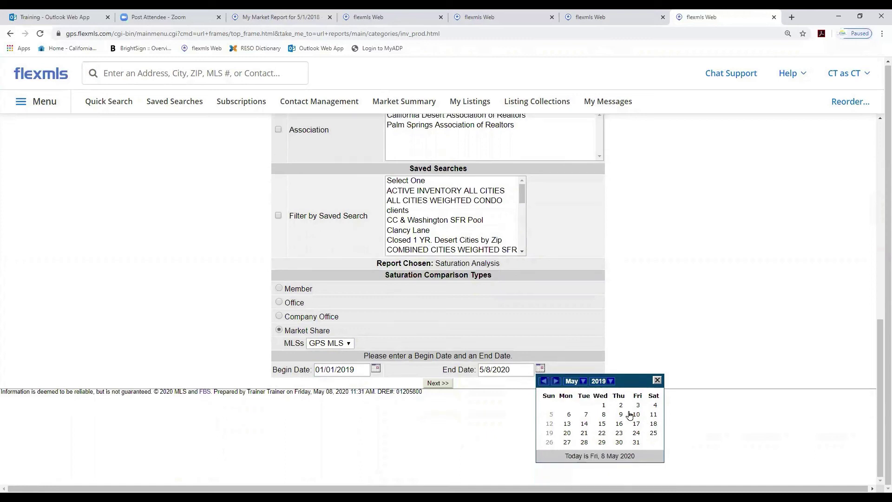
pyautogui.click(582, 382)
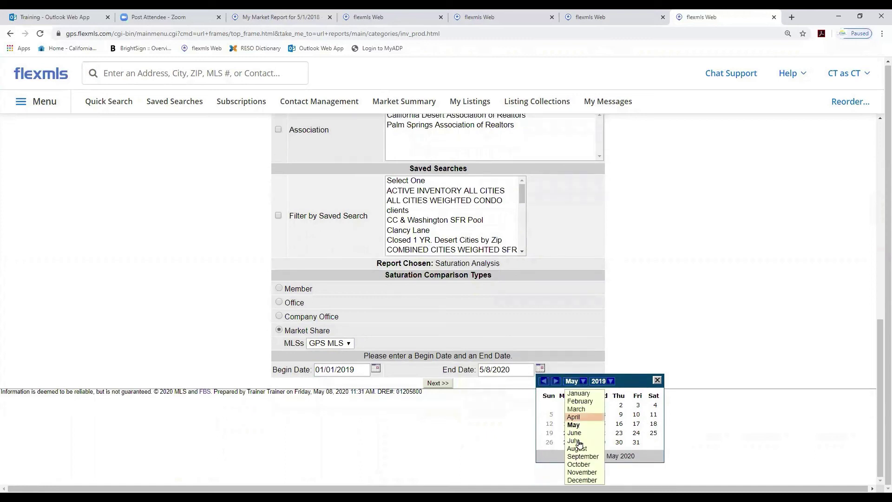
pyautogui.click(578, 479)
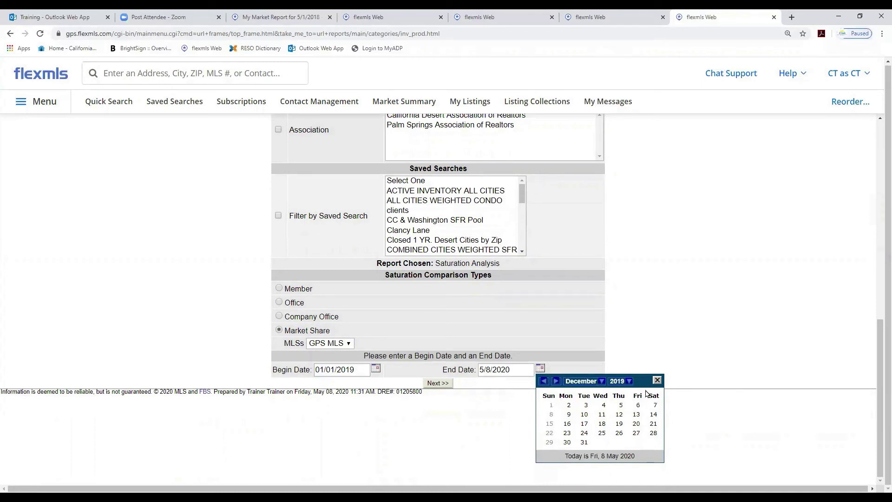
pyautogui.click(584, 442)
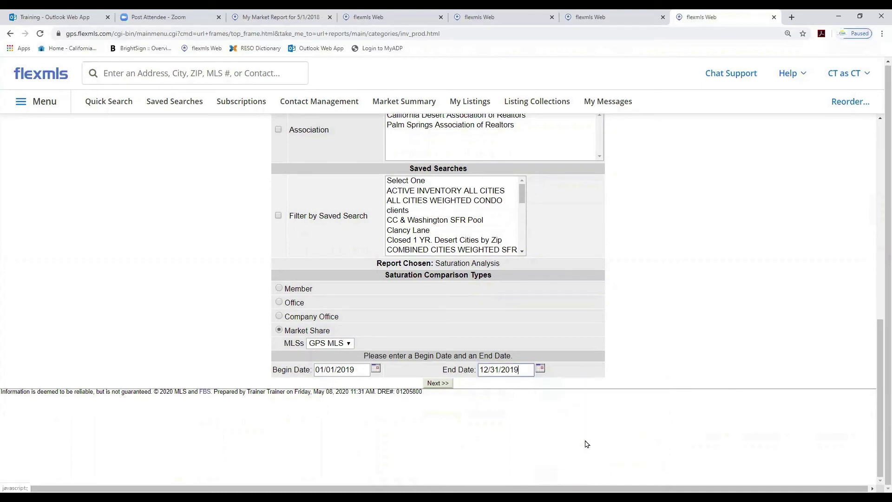
pyautogui.click(439, 383)
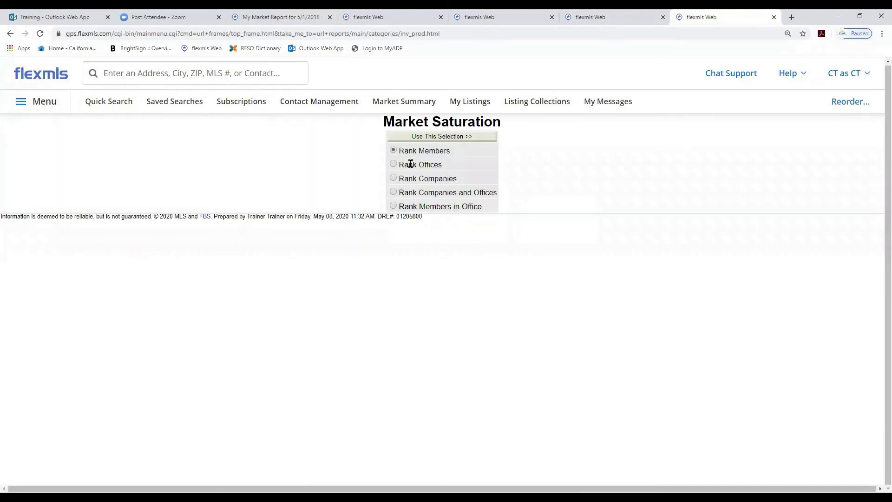
# Rank members by Dollar Volume, counting Listing or Selling Members, with a maximum of 600 members displayed, and generate the report
pyautogui.click(443, 136)
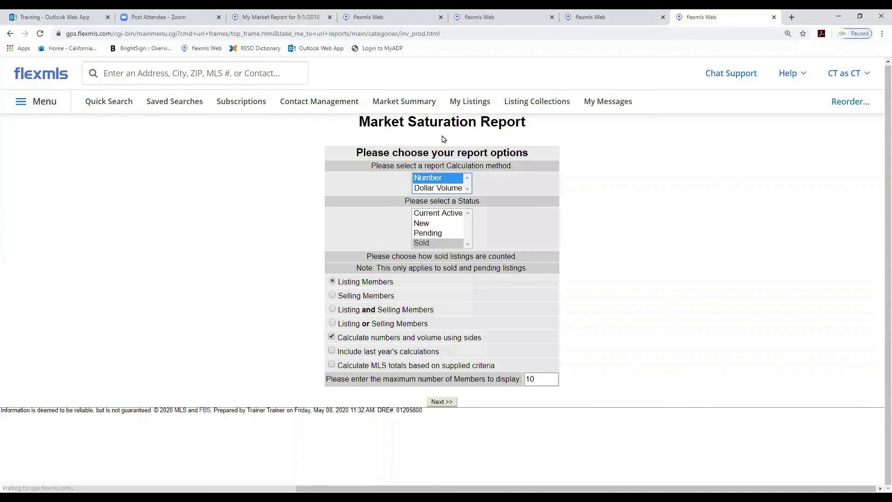
pyautogui.click(419, 187)
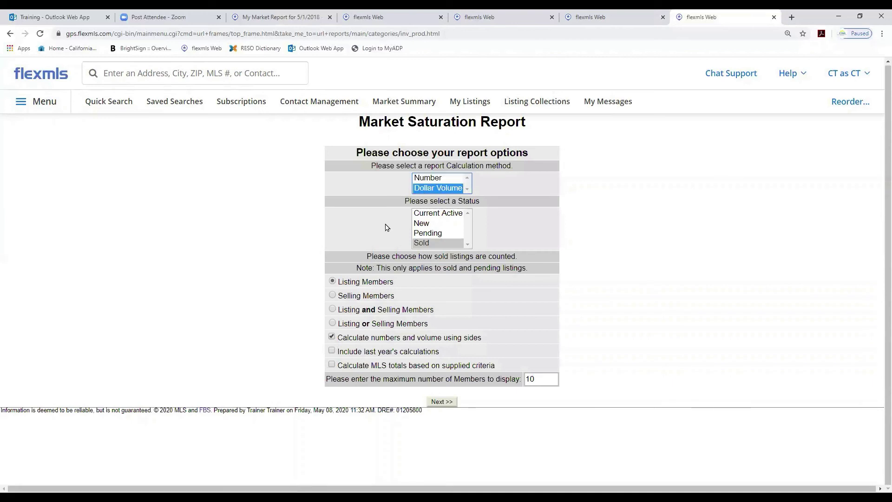
pyautogui.click(332, 323)
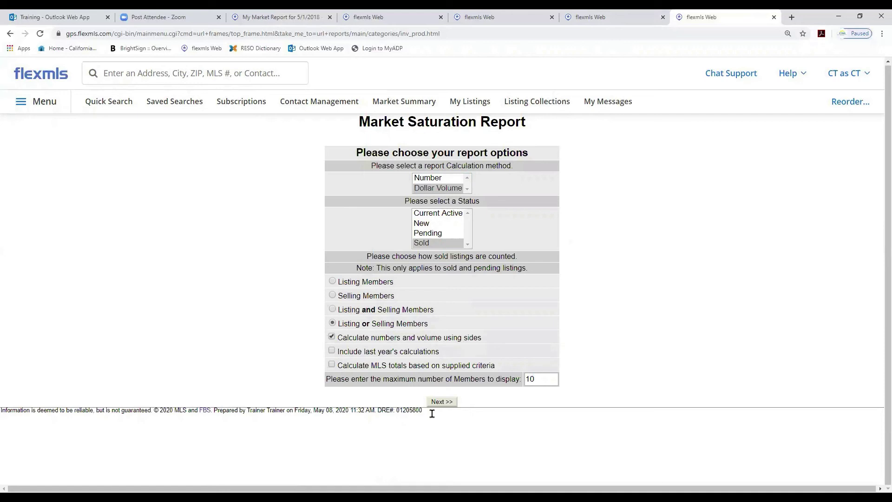
pyautogui.moveTo(542, 380); pyautogui.dragTo(502, 381)
pyautogui.write('600')
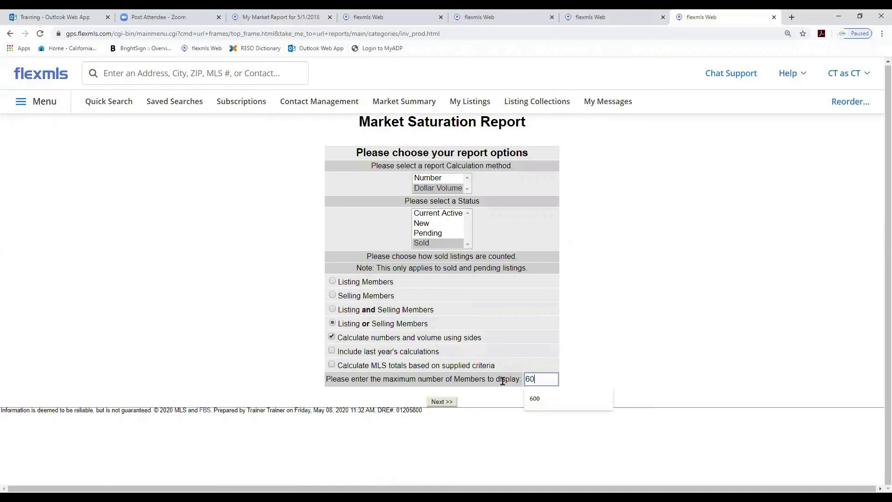
pyautogui.click(441, 402)
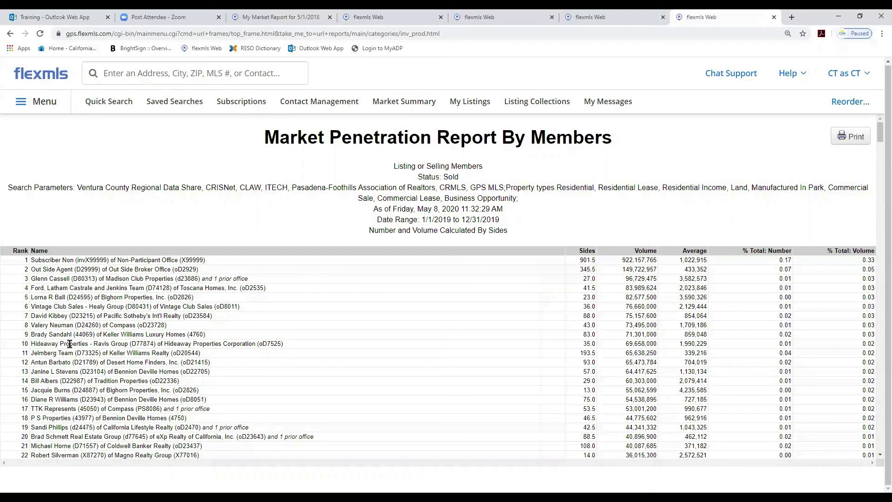
# Search the Market Penetration Report page for two different member first names and review the highlighted matches
pyautogui.hotkey('ctrl', 'f')
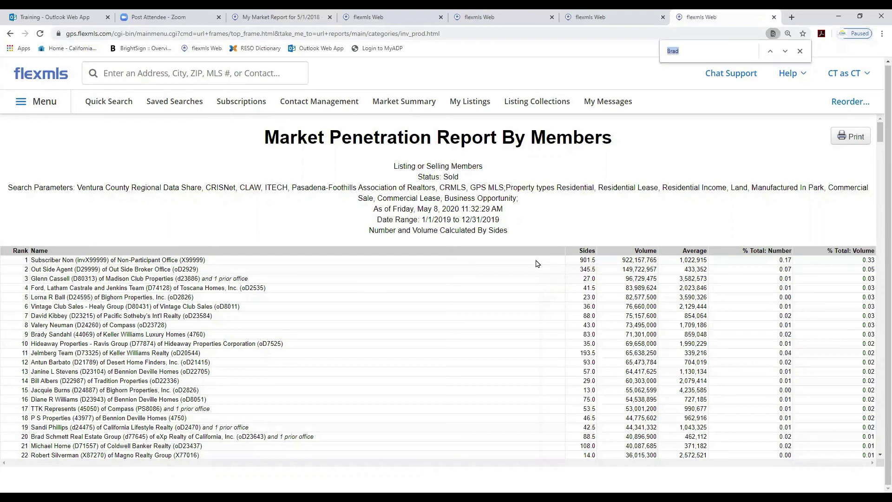
pyautogui.write('valery')
pyautogui.doubleClick(670, 45)
pyautogui.write('john')
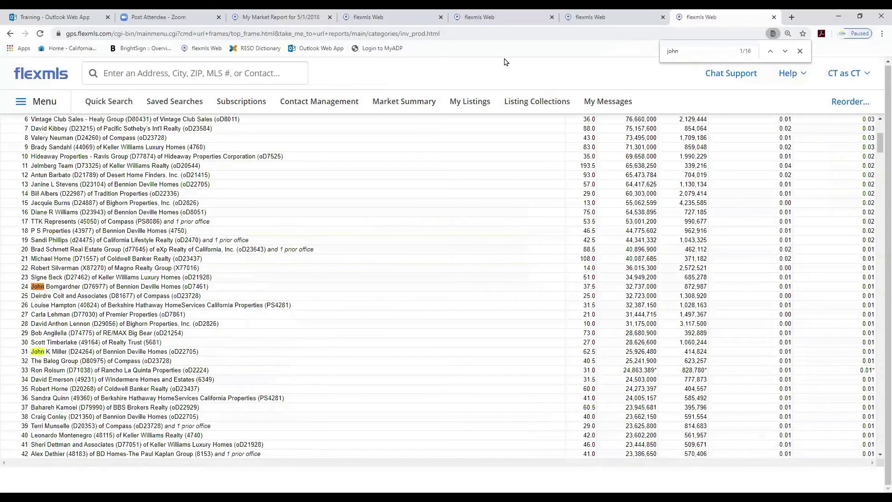
pyautogui.scroll(1, 496, 189)
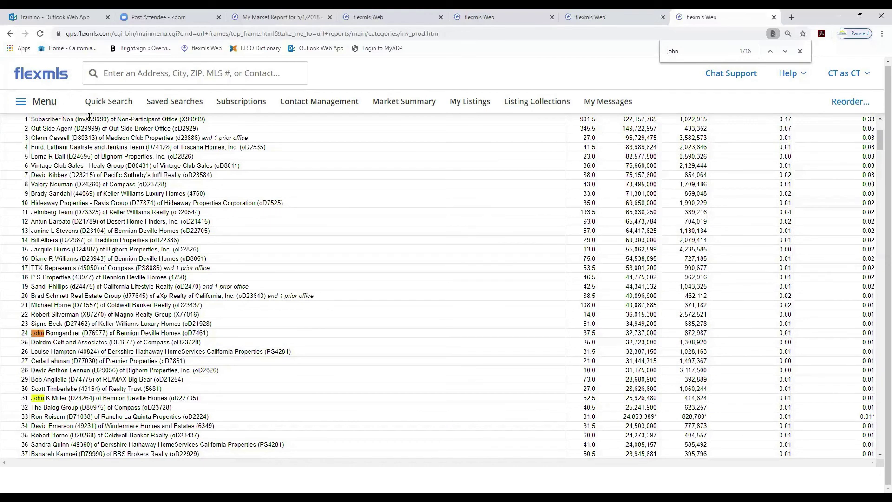
# Open a Quick Search and switch its search template from Residential to Report Generation
pyautogui.click(115, 104)
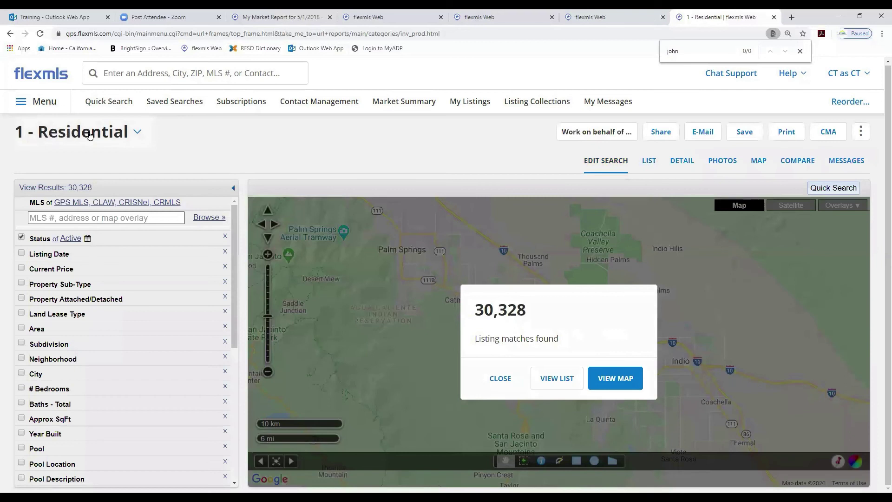
pyautogui.click(137, 134)
pyautogui.scroll(-3, 134, 213)
pyautogui.scroll(-4, 133, 213)
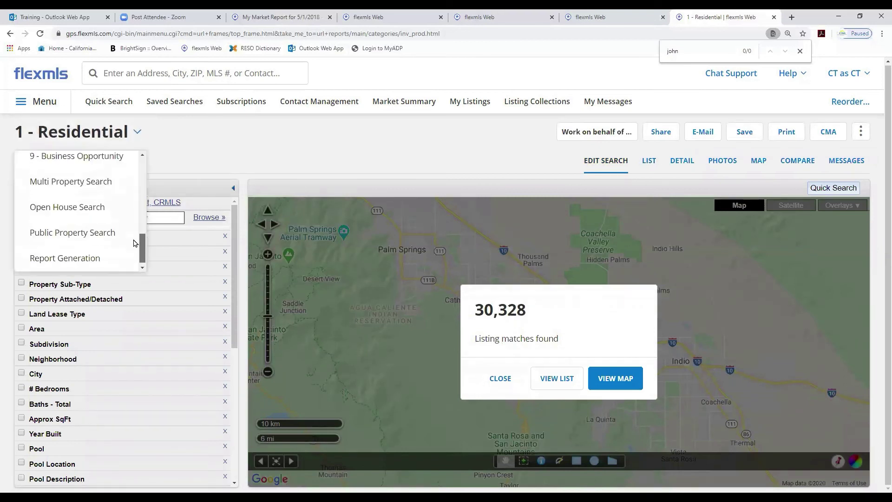
pyautogui.click(63, 256)
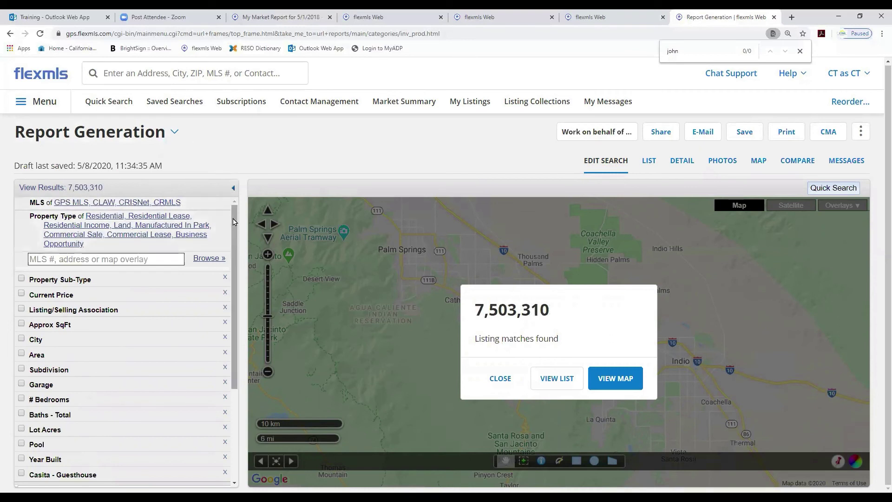
# Start adding a field to the Report Generation search
pyautogui.scroll(-1, 234, 224)
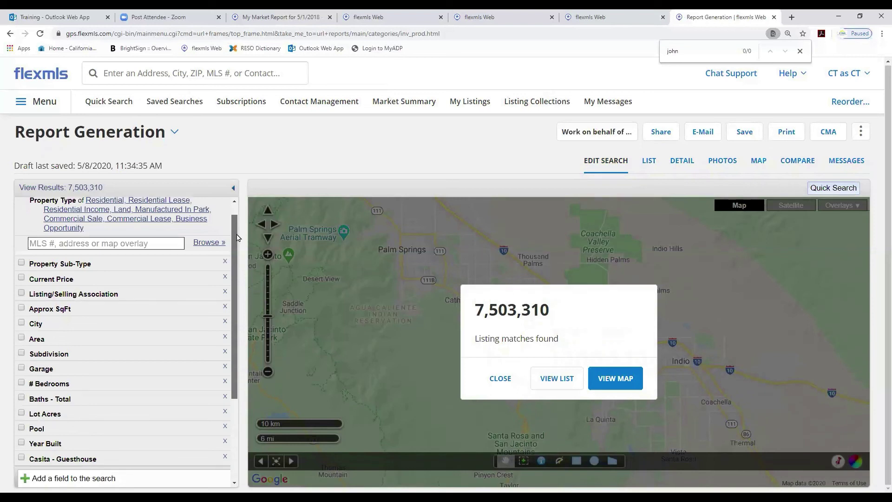
pyautogui.scroll(-2, 93, 335)
pyautogui.click(45, 402)
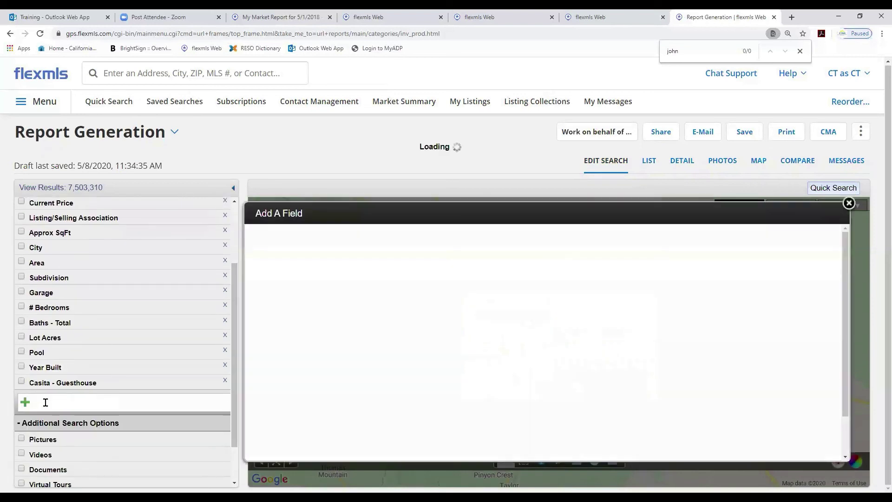
# Try to find the field to add by searching for "selling member"
pyautogui.write('m')
pyautogui.press('BackSpace')
pyautogui.write('se')
pyautogui.press('BackSpace')
pyautogui.press('BackSpace')
pyautogui.write('selling')
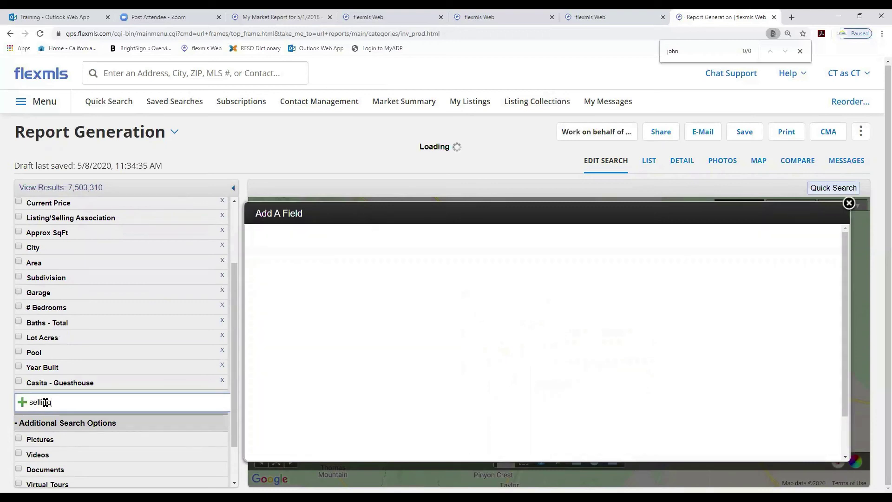
pyautogui.write(' member')
# Look up fields matching "list" and add the Listing/Selling Member field to the search
pyautogui.moveTo(90, 402); pyautogui.dragTo(21, 401)
pyautogui.write('list')
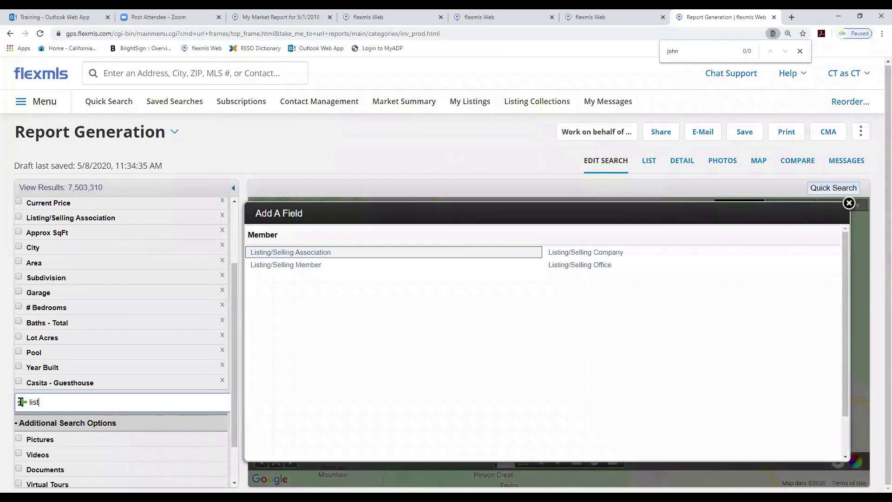
pyautogui.click(264, 269)
pyautogui.scroll(-3, 165, 346)
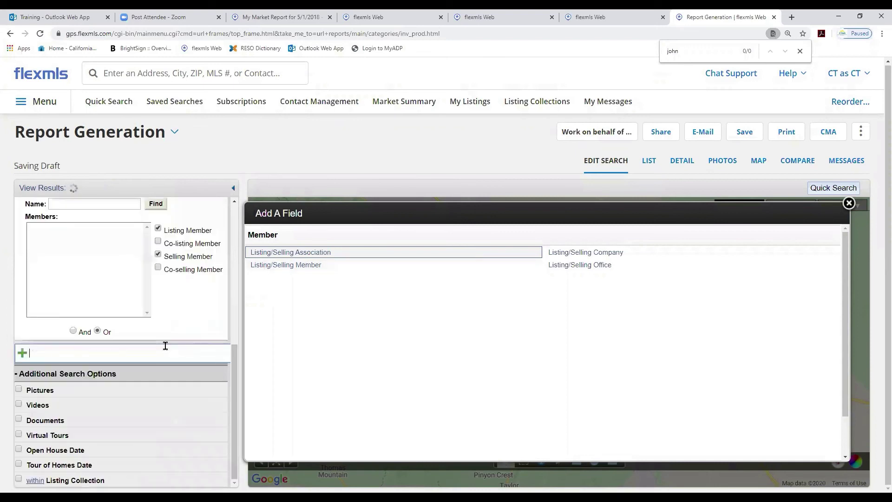
# Include the Co-listing Member and Co-selling Member roles in the Listing/Selling Member field, find the member by full name and select them
pyautogui.scroll(2, 140, 326)
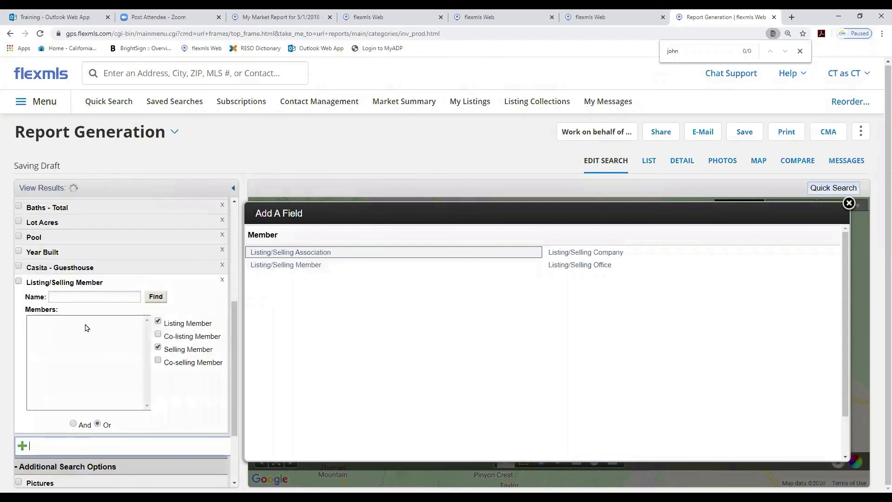
pyautogui.click(158, 336)
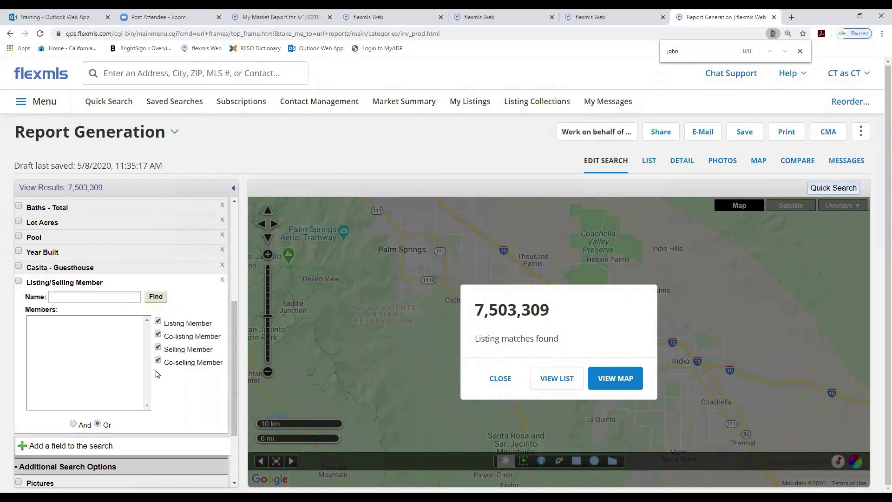
pyautogui.click(75, 295)
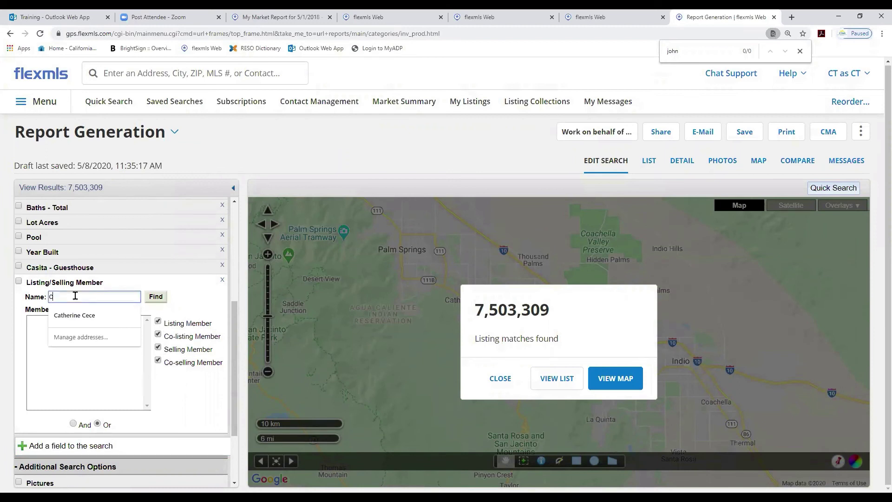
pyautogui.write('catherine Cece')
pyautogui.click(155, 298)
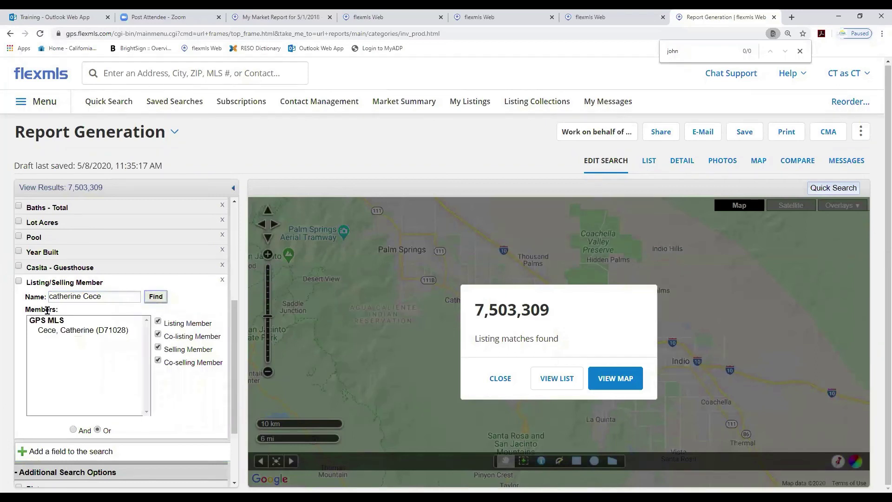
pyautogui.click(62, 331)
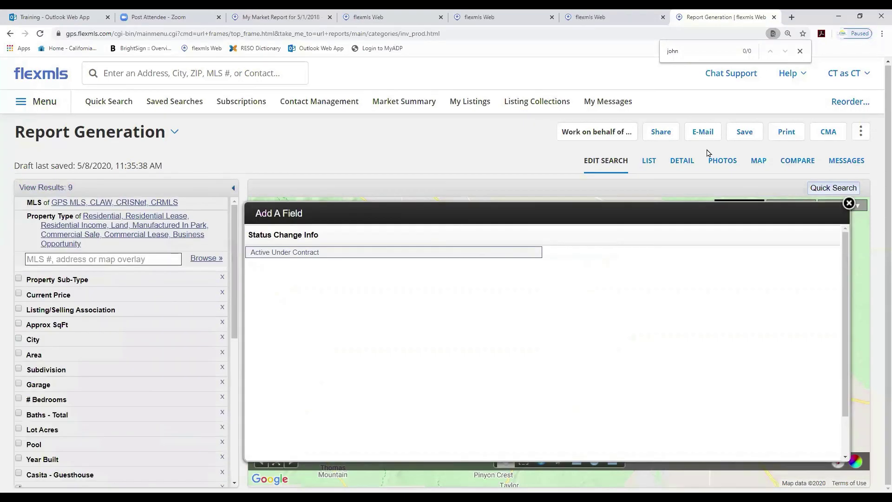
# Save the search as a new saved search named "My Production"
pyautogui.click(745, 134)
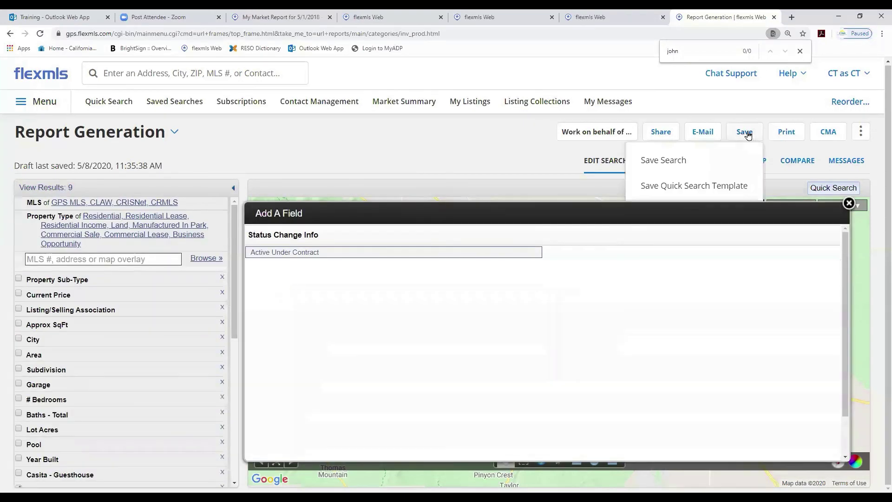
pyautogui.click(663, 160)
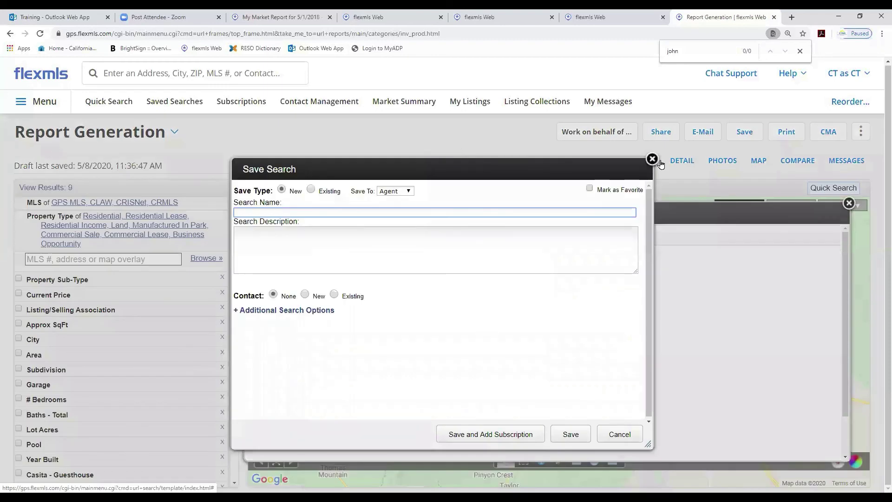
pyautogui.click(291, 213)
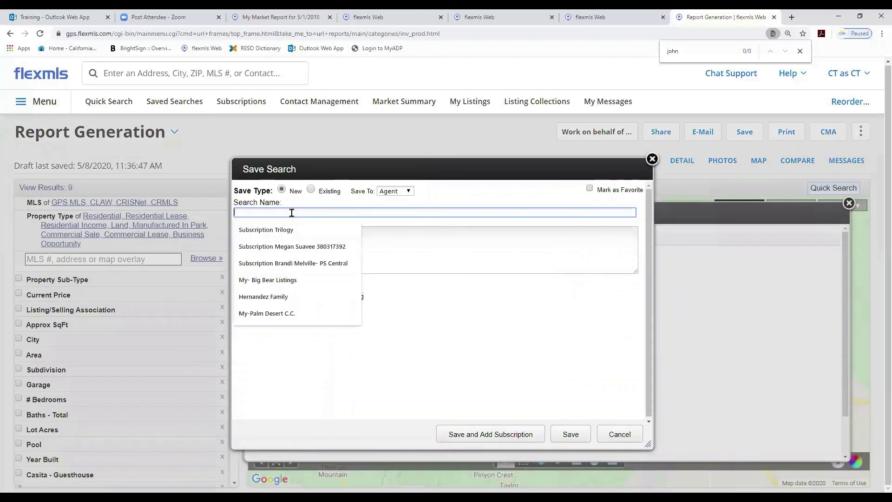
pyautogui.write('My P')
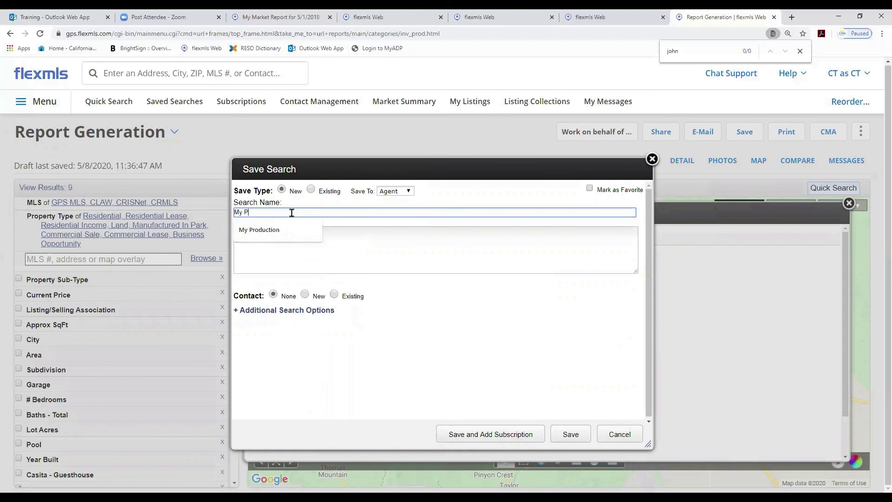
pyautogui.write('roduction')
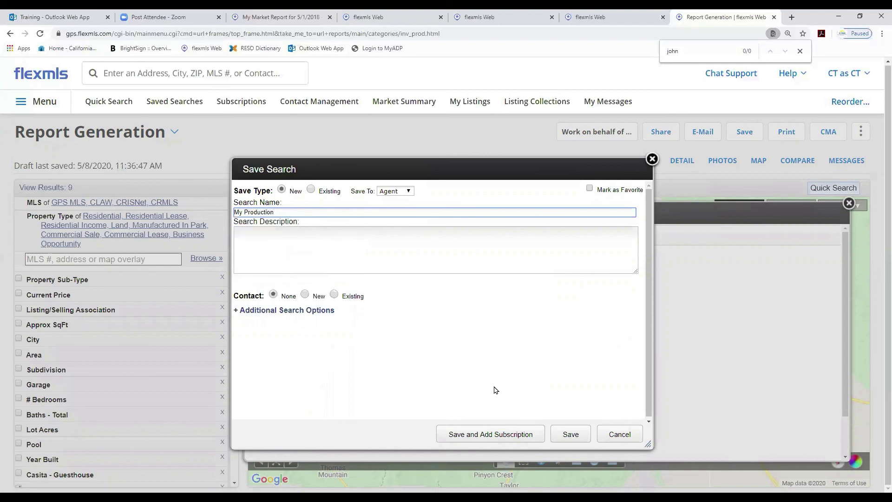
pyautogui.click(570, 434)
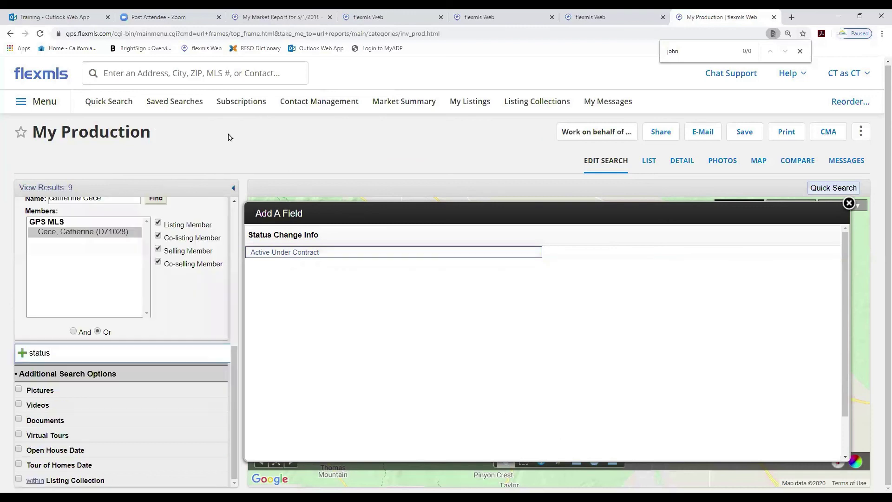
# Open the My Production saved search and look through its listing results
pyautogui.click(164, 103)
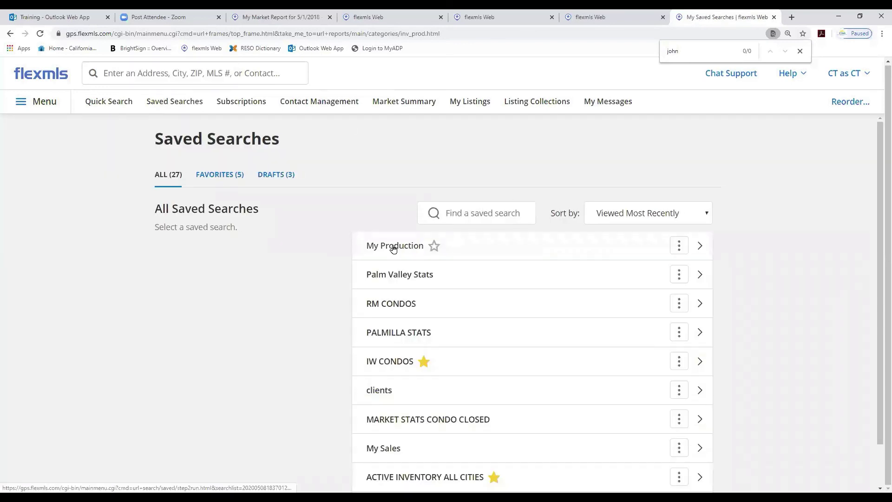
pyautogui.click(393, 247)
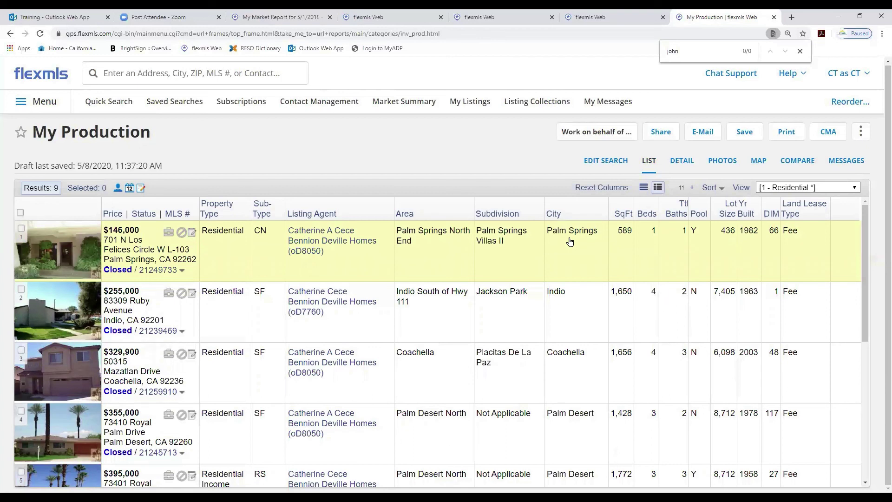
pyautogui.scroll(-5, 413, 255)
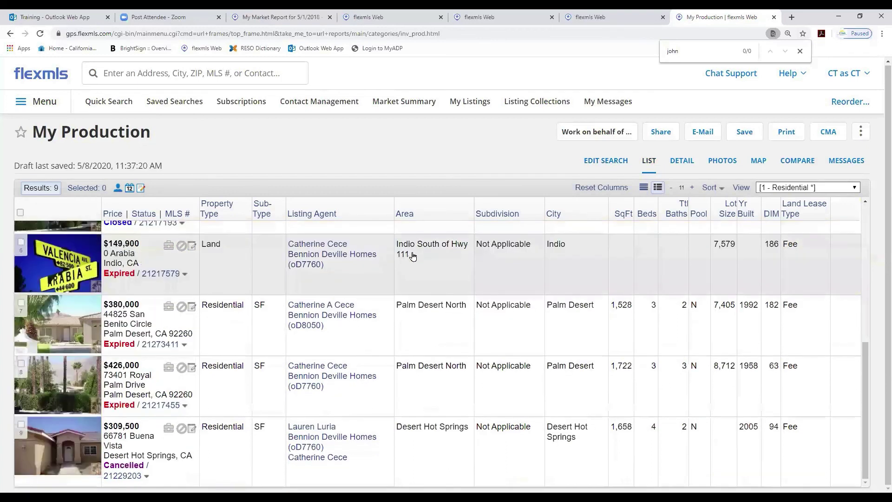
pyautogui.scroll(5, 413, 255)
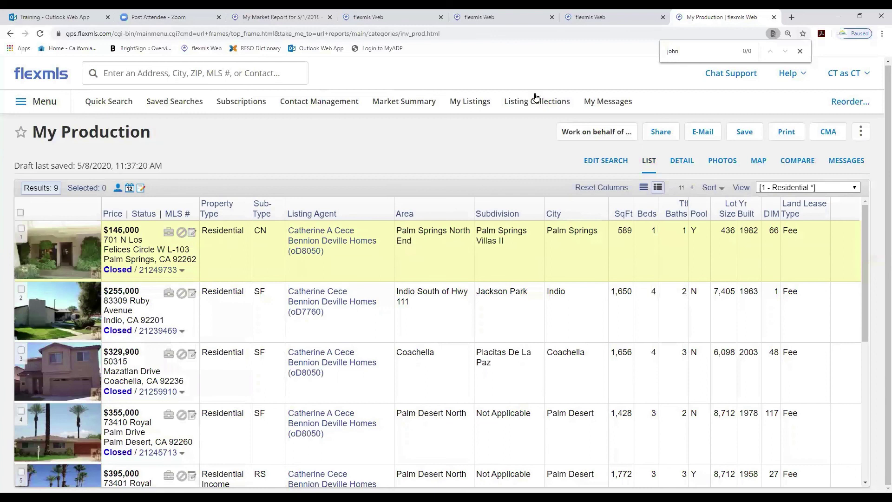
# Preview a printout of all My Production results using the List format instead of Detail
pyautogui.click(789, 132)
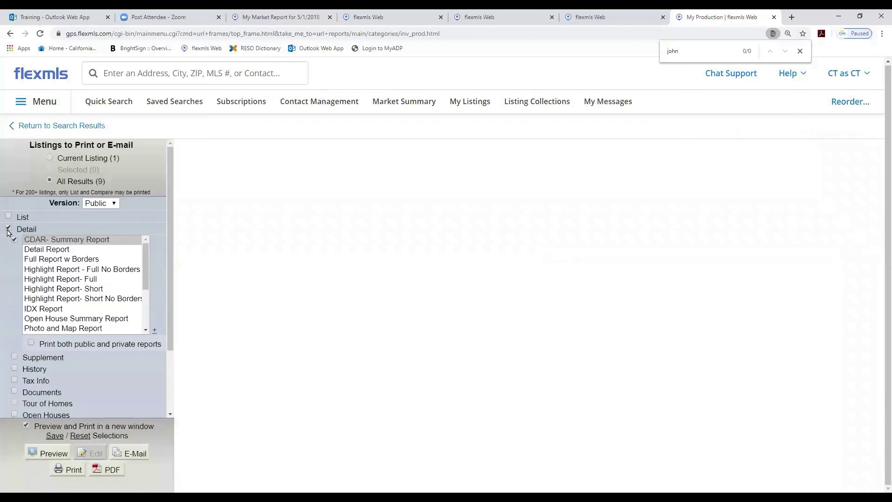
pyautogui.click(9, 229)
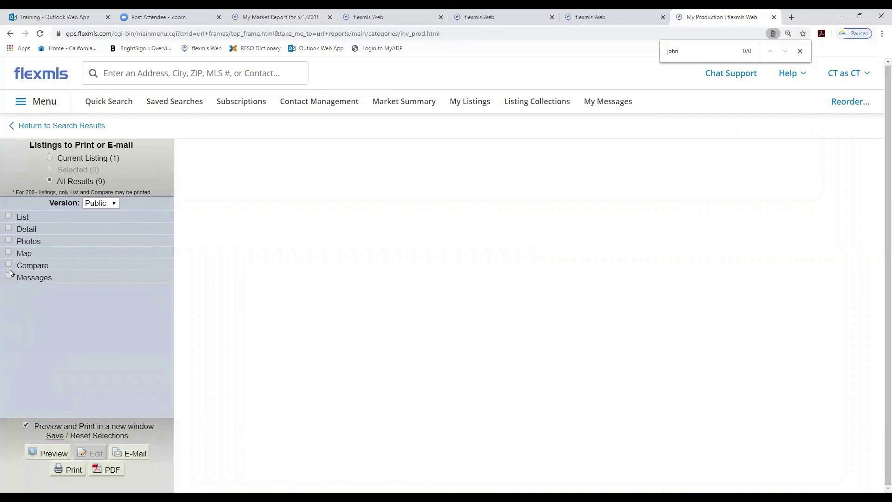
pyautogui.click(9, 217)
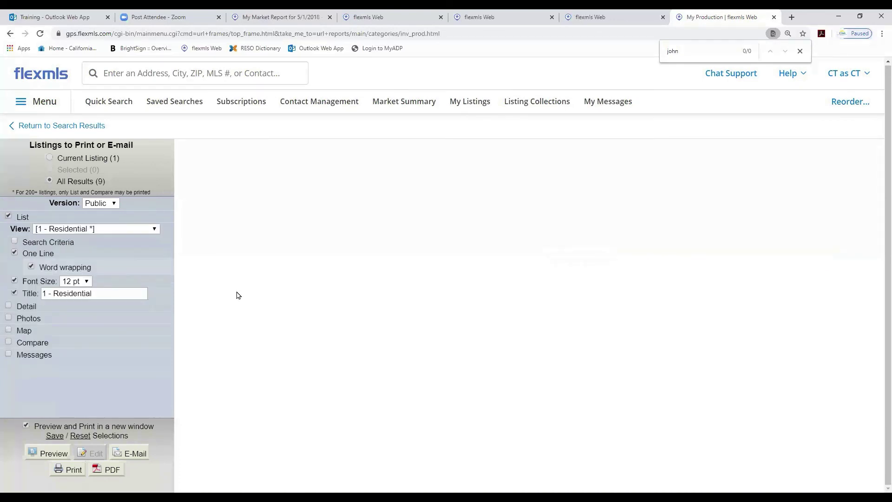
pyautogui.click(53, 454)
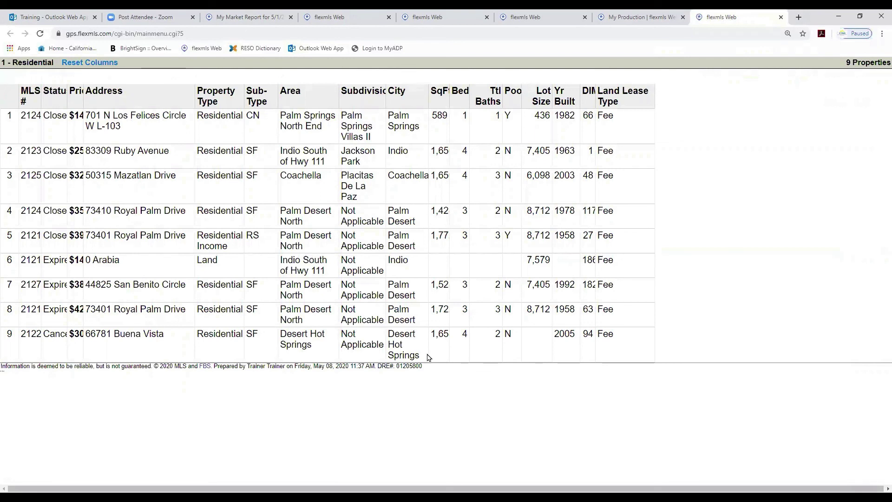
# Return to the browser tab with the My Market report and open the Market Summary statistics there
pyautogui.hotkey('ctrl', '2')
pyautogui.click(261, 19)
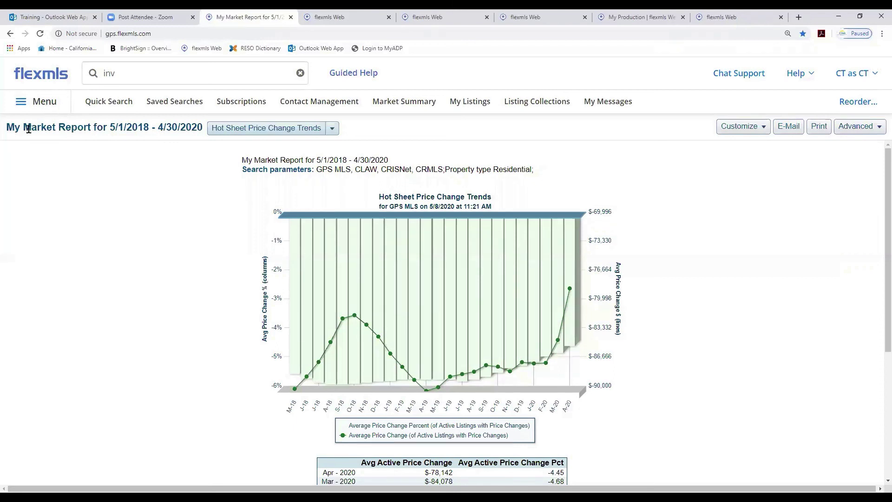
pyautogui.click(49, 103)
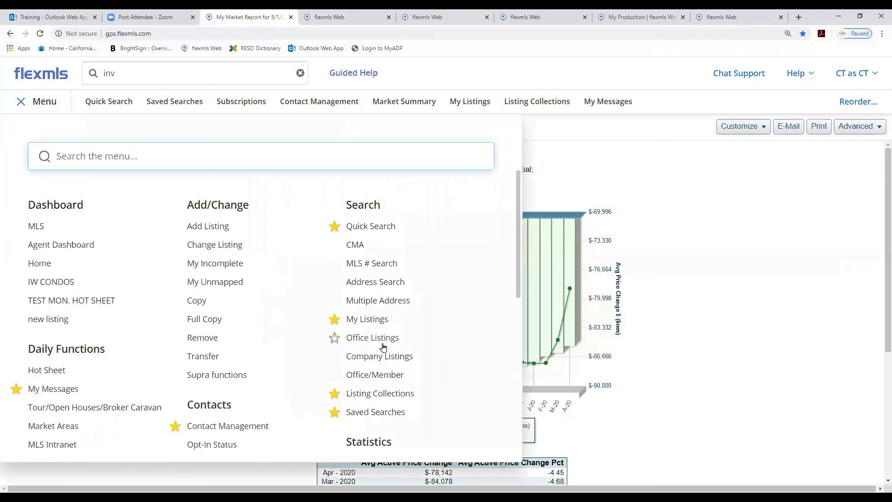
pyautogui.scroll(-4, 381, 325)
pyautogui.click(385, 307)
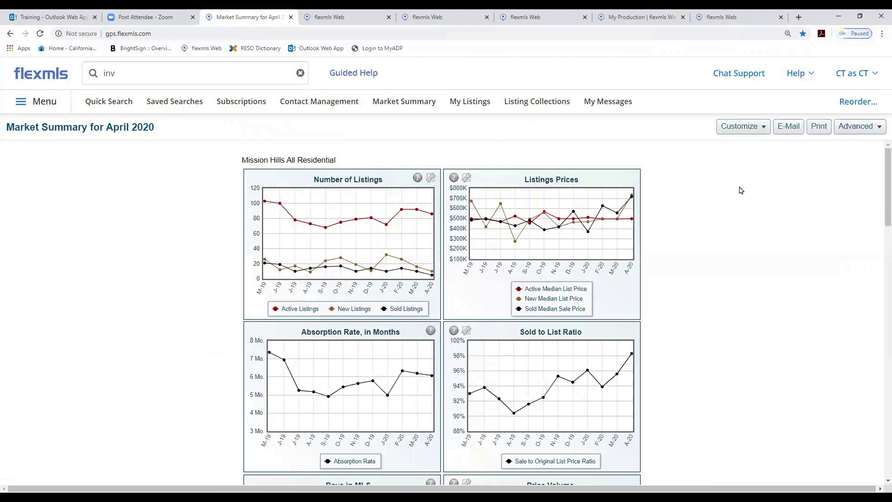
# Show the Market Summary's previous locations and view the available years for Mission Hills All
pyautogui.click(762, 128)
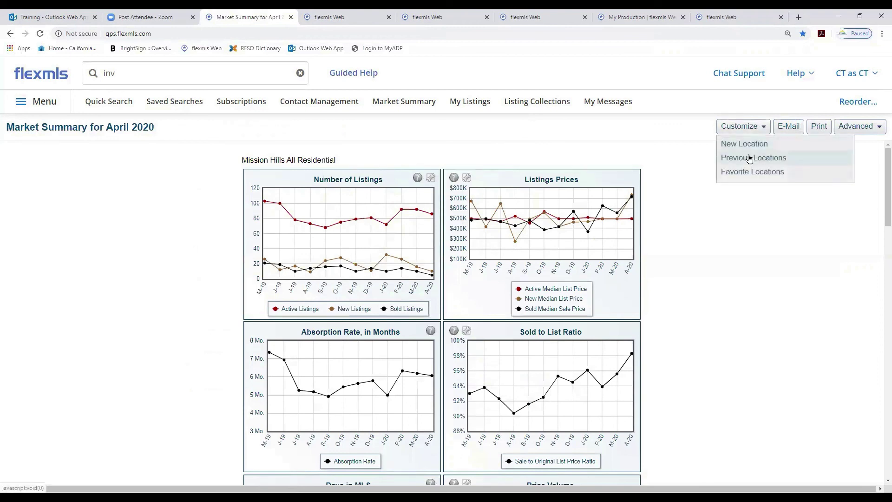
pyautogui.click(752, 160)
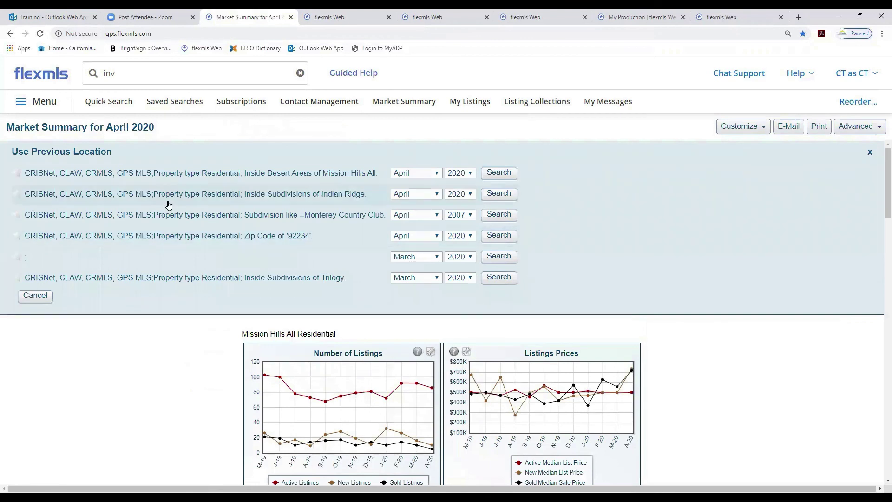
pyautogui.click(469, 174)
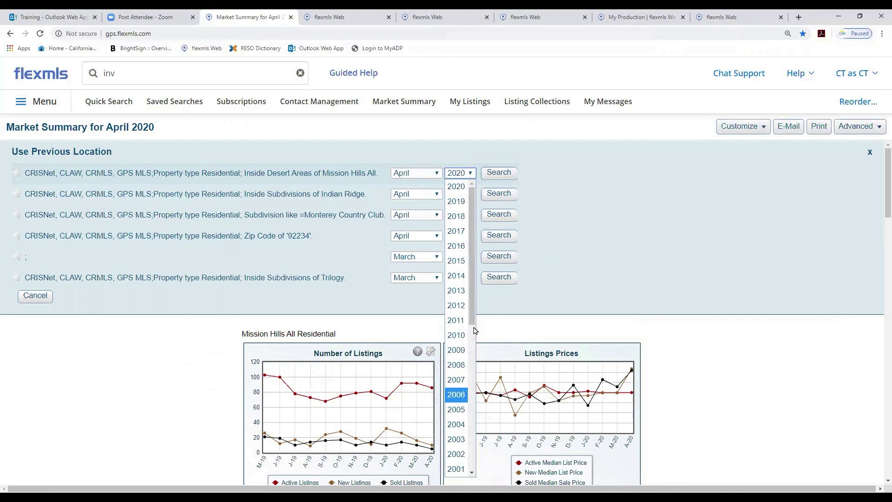
# Open the My Market statistics, show the saved searches available for the report, and view its chart types
pyautogui.click(44, 102)
pyautogui.click(45, 102)
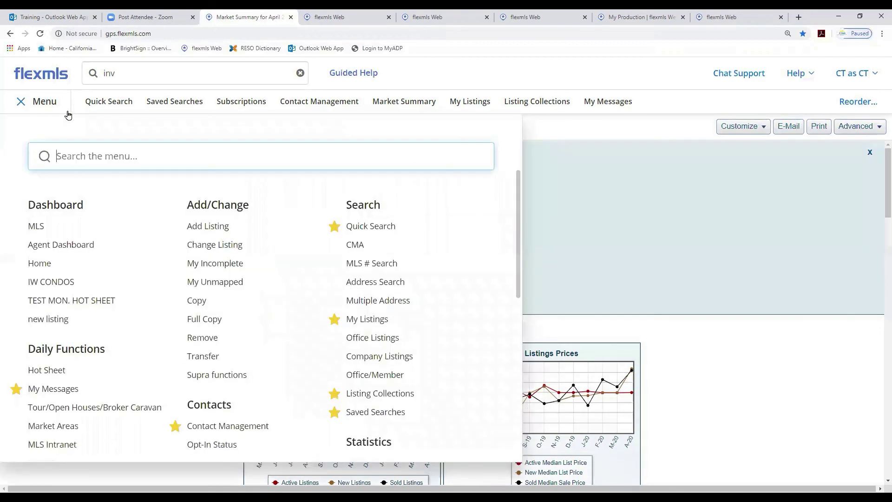
pyautogui.scroll(-3, 403, 362)
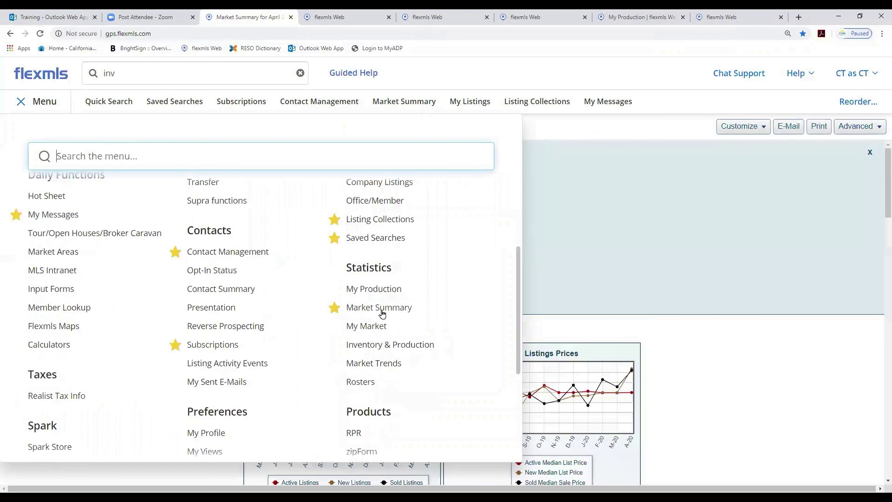
pyautogui.click(375, 327)
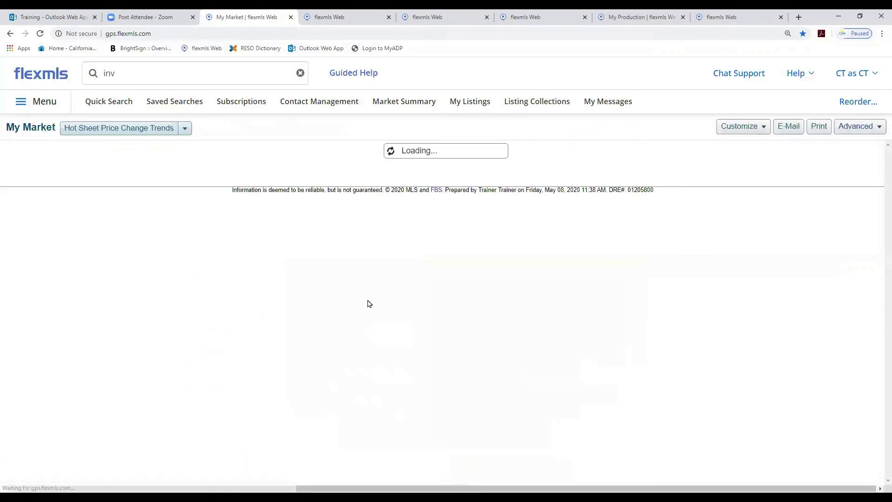
pyautogui.click(764, 130)
pyautogui.click(751, 159)
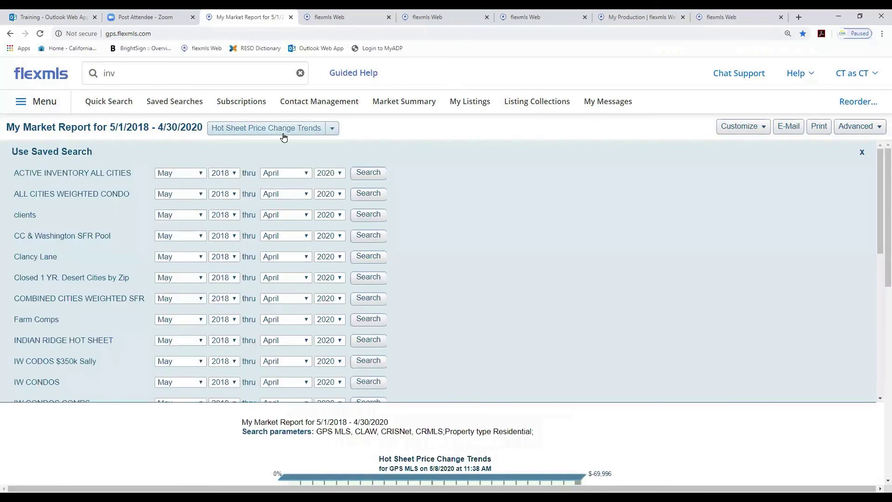
pyautogui.click(330, 129)
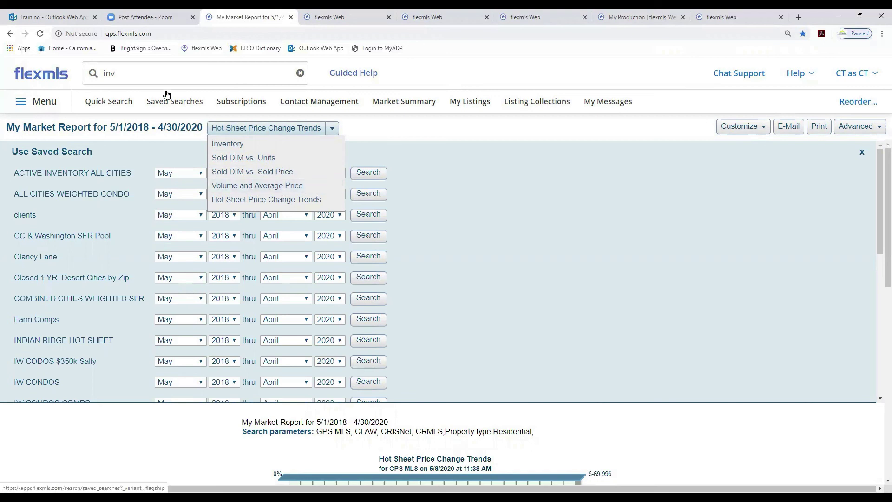
# Open Inventory & Production in a new browser tab and bring up the Statistical Summary report's options through the statistic types and dates
pyautogui.click(153, 73)
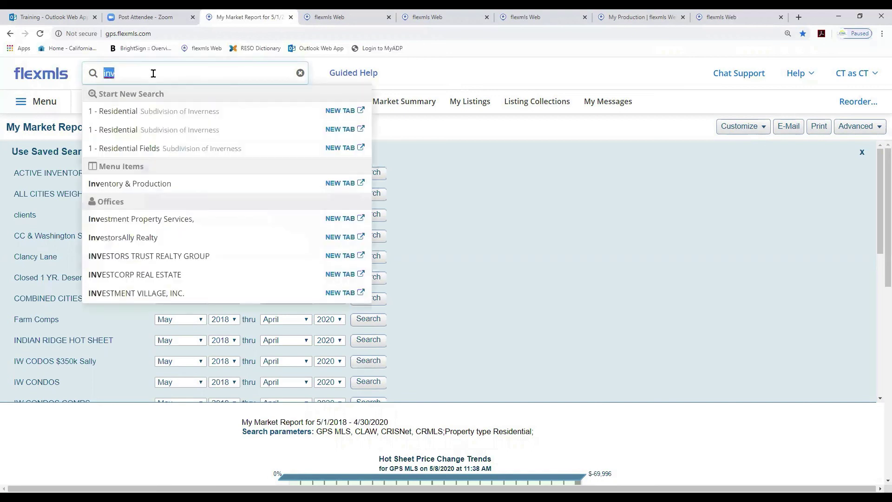
pyautogui.click(345, 183)
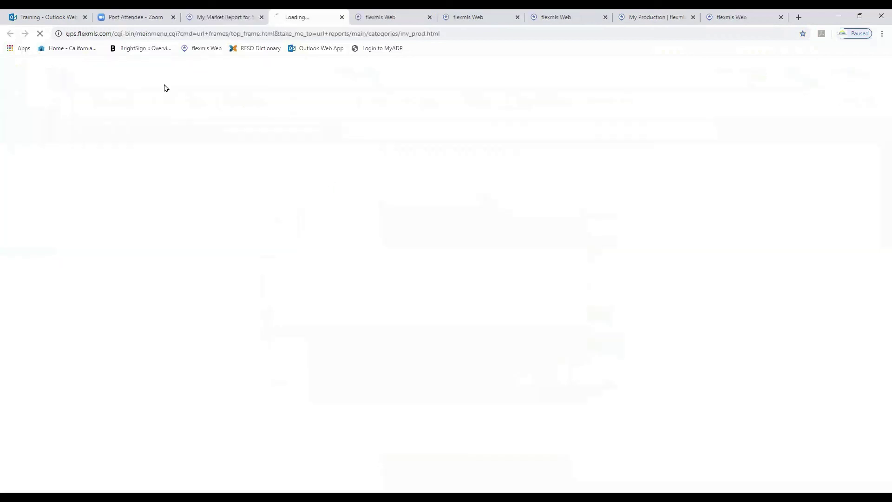
pyautogui.click(28, 189)
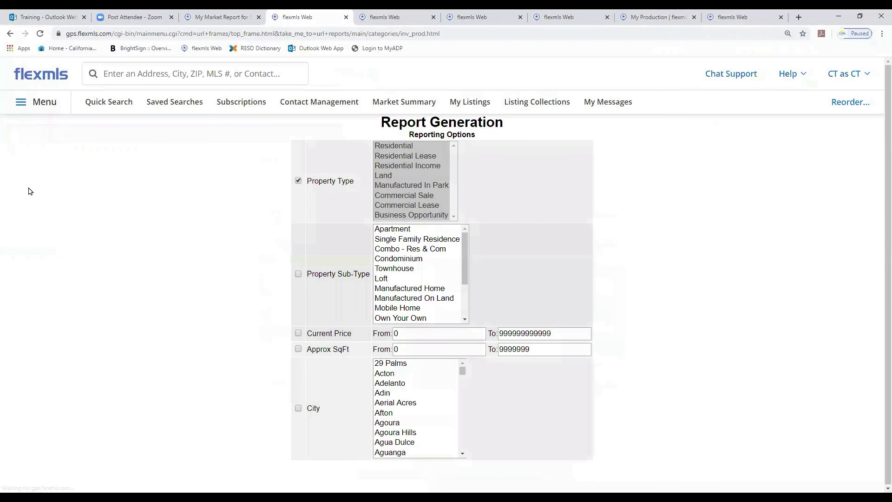
pyautogui.scroll(-2, 690, 354)
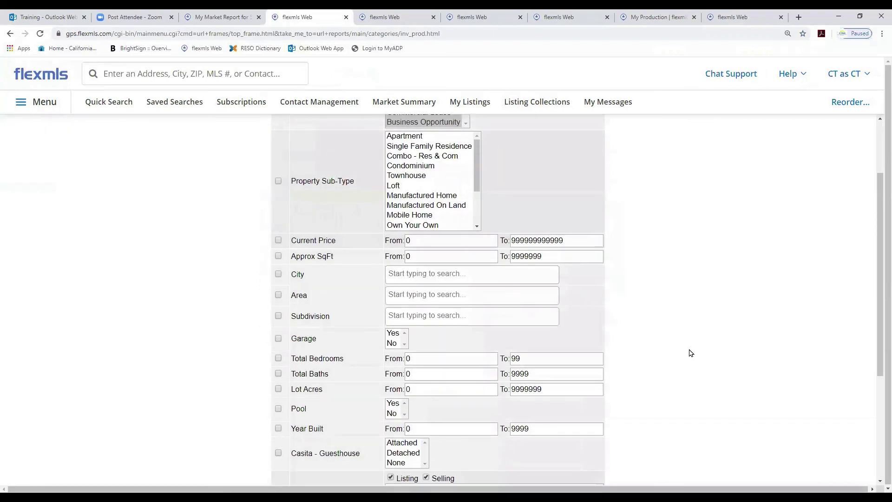
pyautogui.scroll(-4, 690, 357)
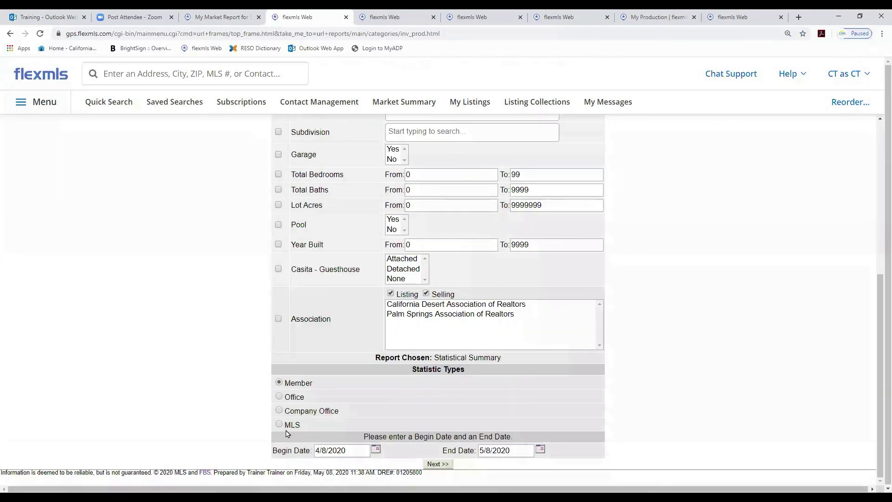
# Choose MLS as the Statistical Summary's statistic type and return to the first reporting options
pyautogui.click(280, 424)
pyautogui.scroll(5, 358, 360)
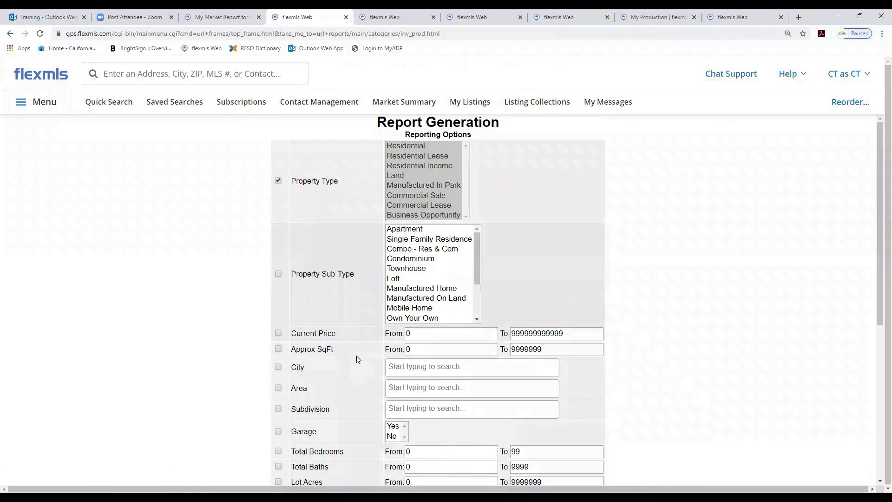
# Find Inventory & Production by searching for "inv", open it in a new browser tab, and bring up the Saturation Analysis options
pyautogui.click(125, 75)
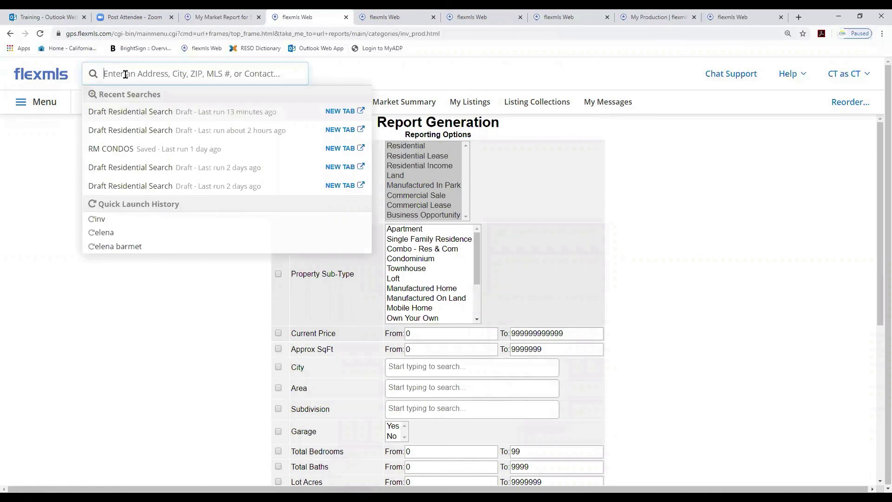
pyautogui.write('inv')
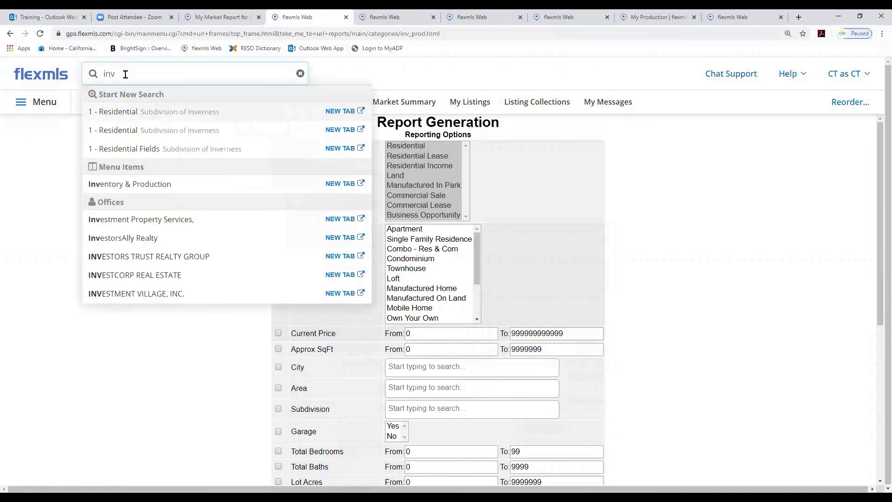
pyautogui.click(337, 184)
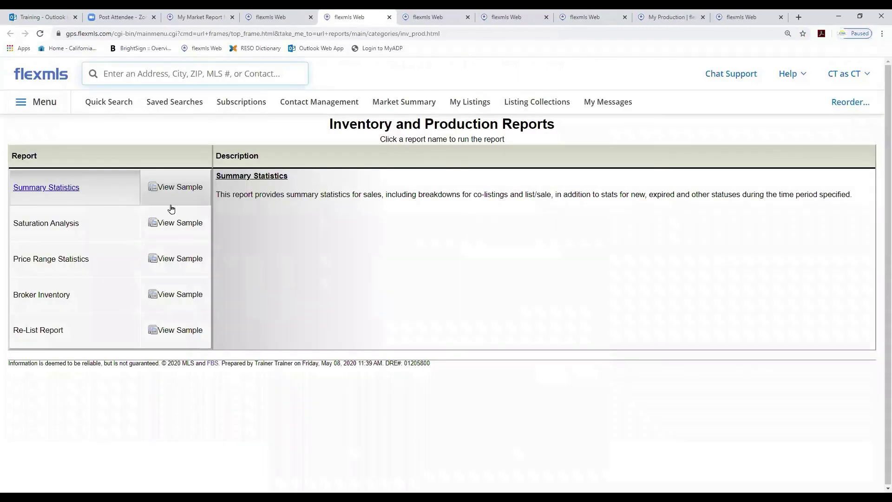
pyautogui.click(66, 223)
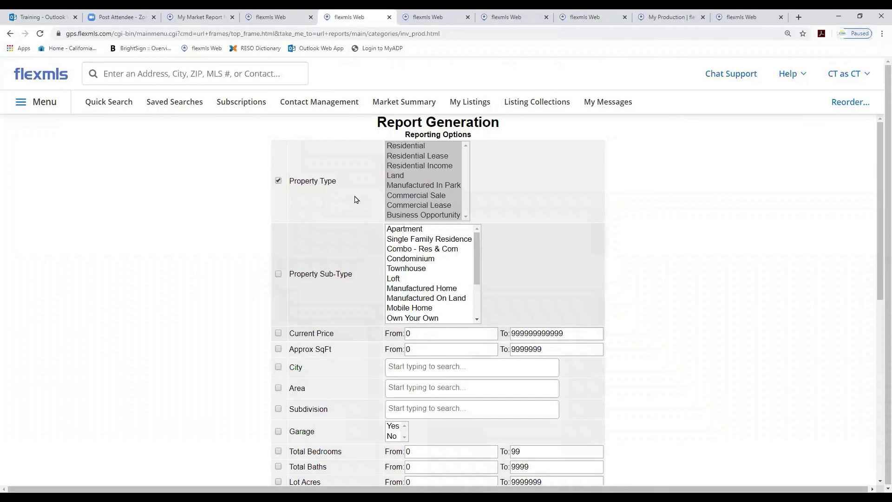
pyautogui.scroll(-8, 355, 199)
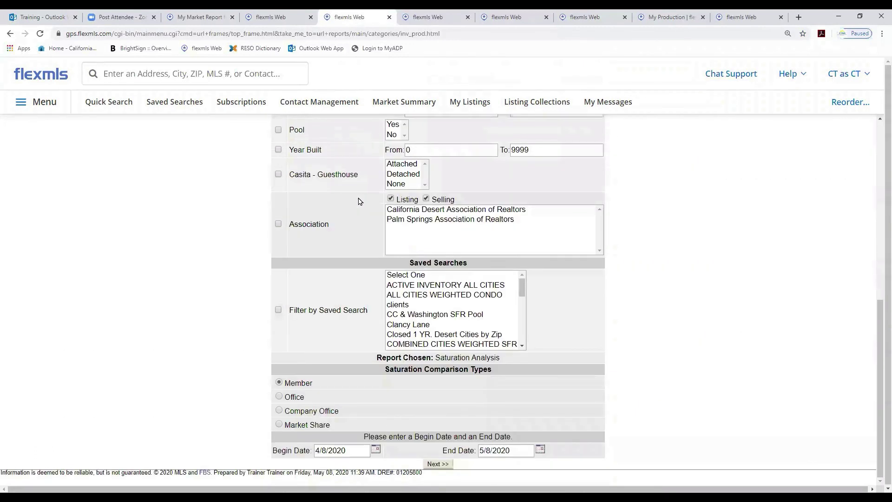
# Set the Saturation Analysis comparison type to Market Share, with GPS MLS as the MLS
pyautogui.click(279, 425)
pyautogui.click(346, 438)
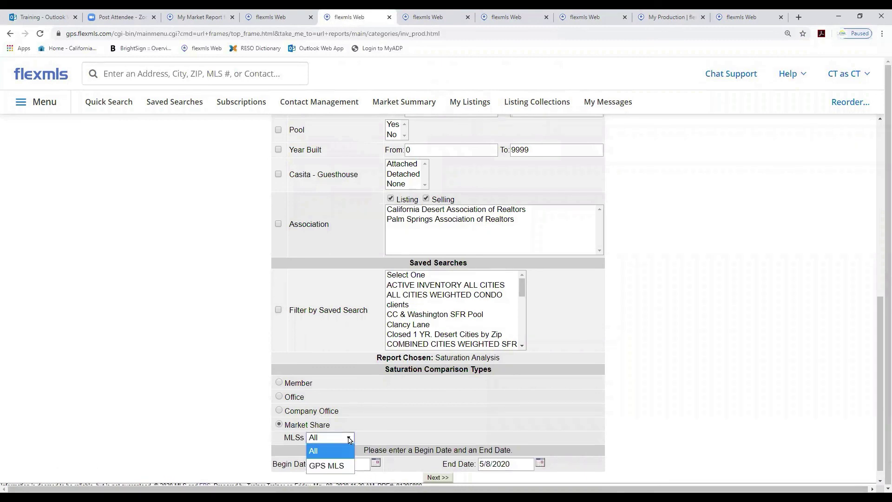
pyautogui.click(327, 466)
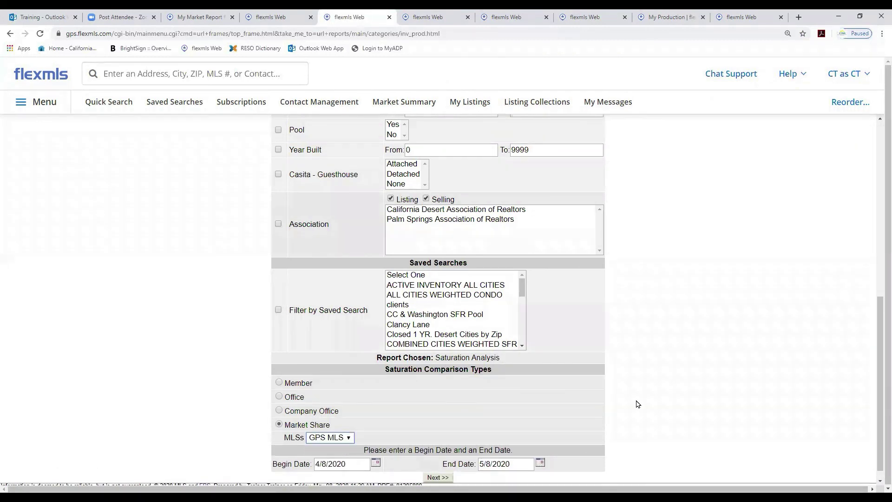
pyautogui.scroll(-1, 643, 403)
pyautogui.scroll(10, 657, 396)
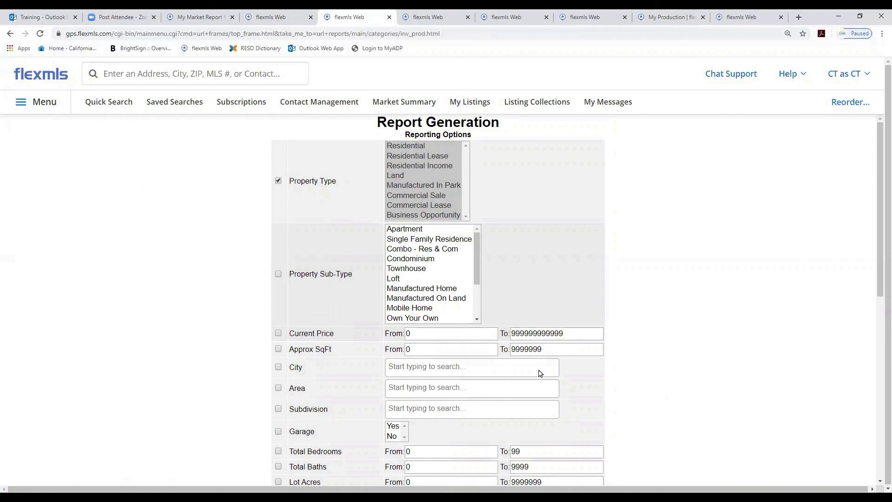
# Start a quick search and load the 1 - Residential search template
pyautogui.click(111, 102)
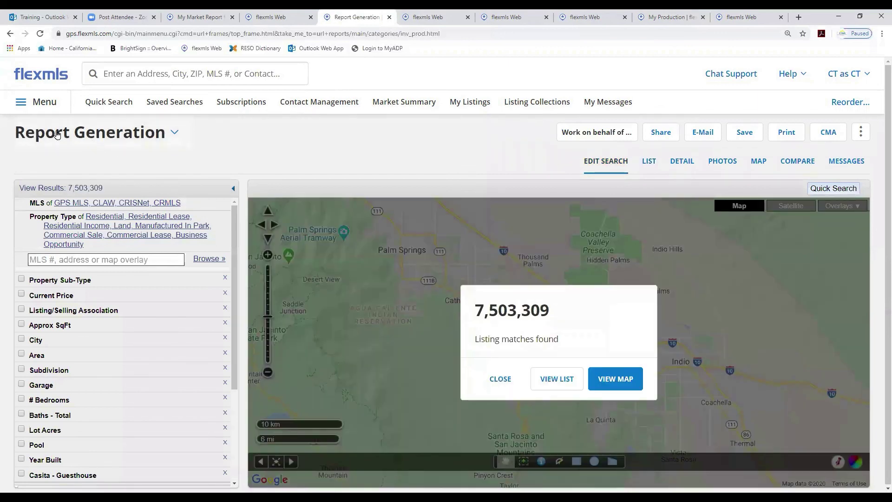
pyautogui.click(175, 135)
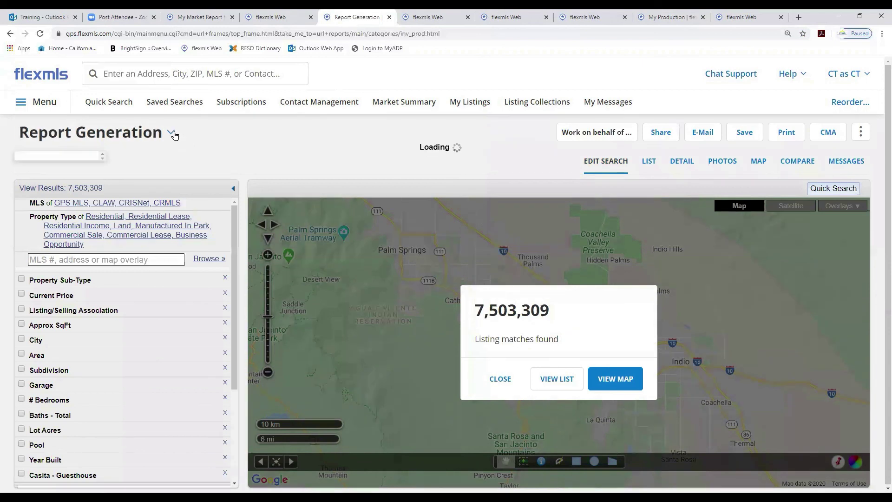
pyautogui.click(73, 168)
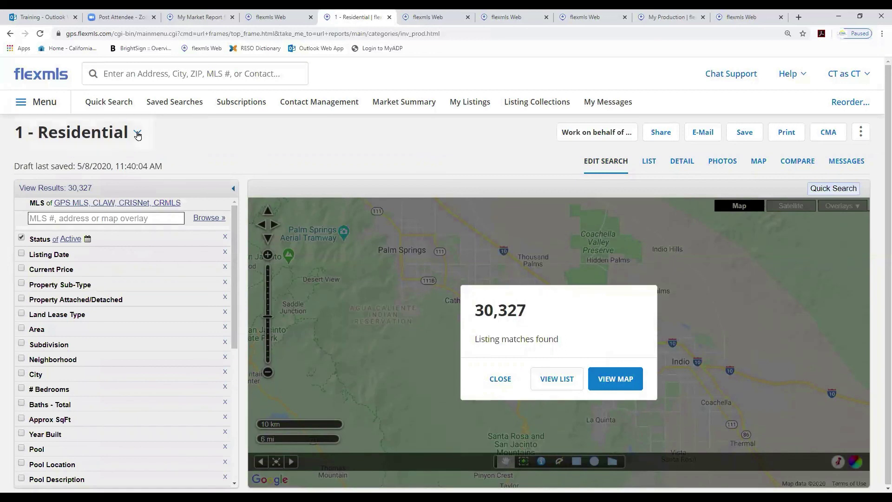
# Switch the quick search to the Report Generation template
pyautogui.click(138, 134)
pyautogui.scroll(-5, 125, 243)
pyautogui.click(84, 255)
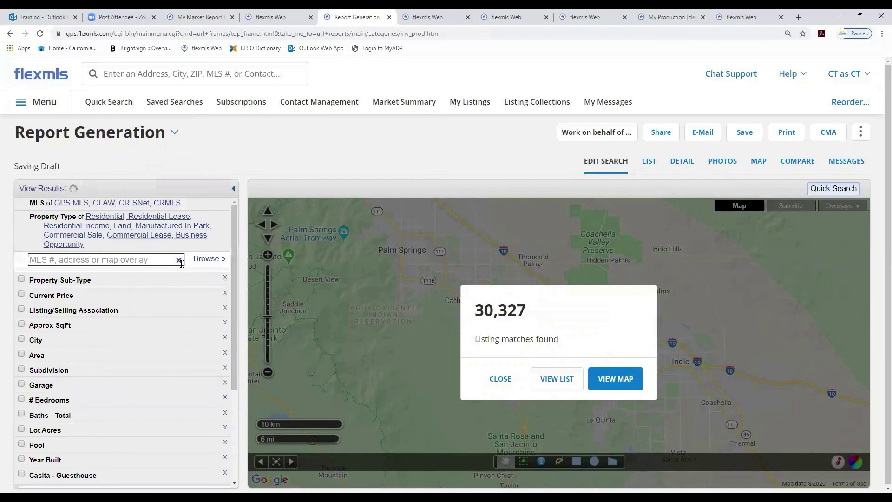
# Look up fields matching "sellin" and add the Listing/Selling Member field to the search
pyautogui.moveTo(235, 242); pyautogui.dragTo(230, 343)
pyautogui.click(140, 353)
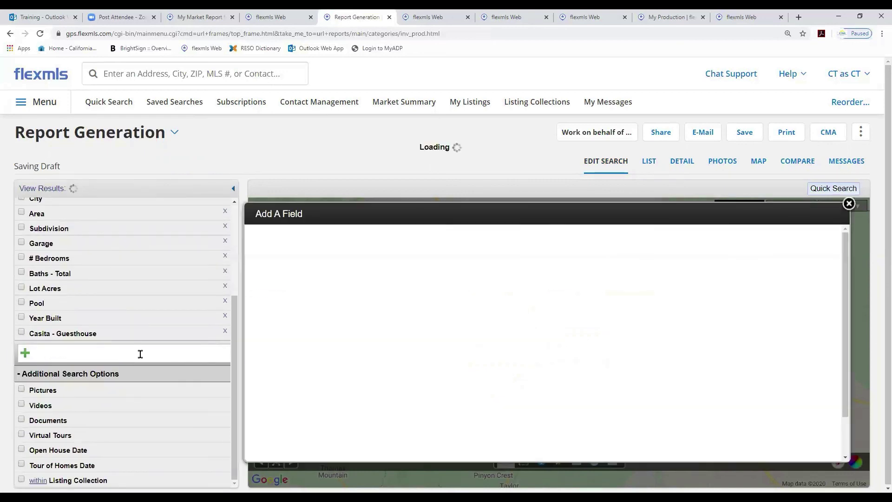
pyautogui.write('sellin')
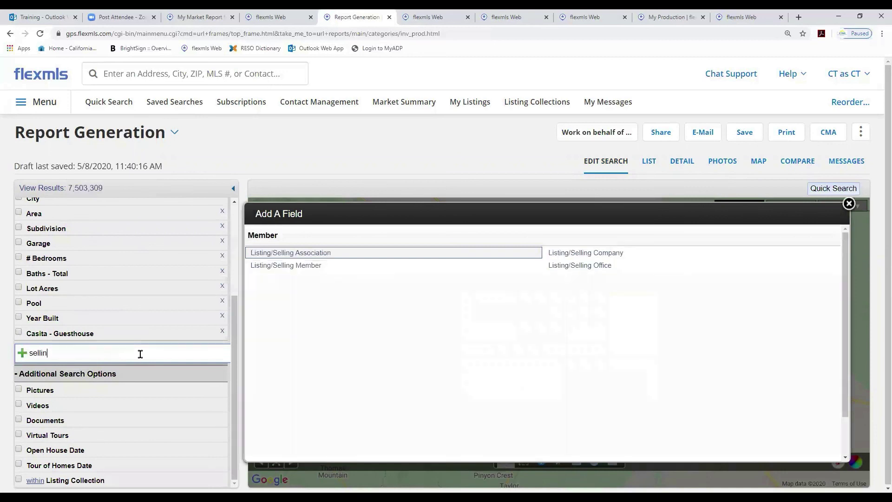
pyautogui.click(279, 265)
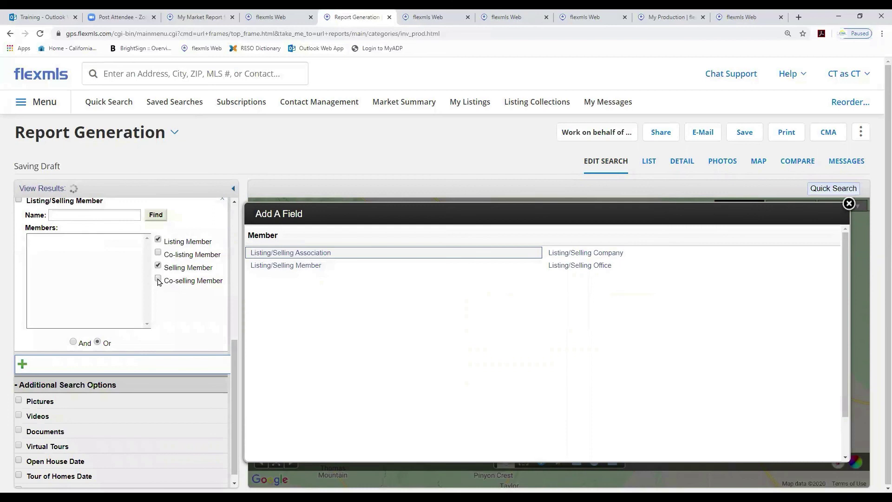
# Find the member by full name, filter the search by that listing or selling member, and show the matching listings as a list
pyautogui.click(72, 214)
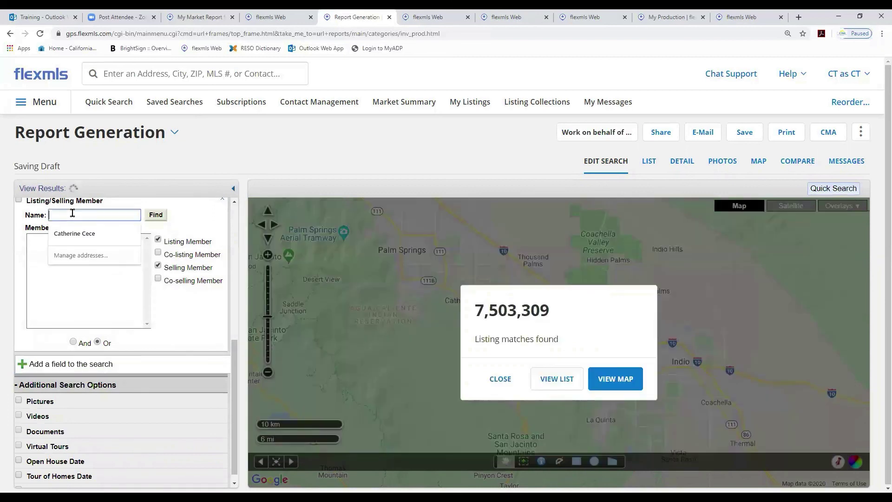
pyautogui.write('catherine cece')
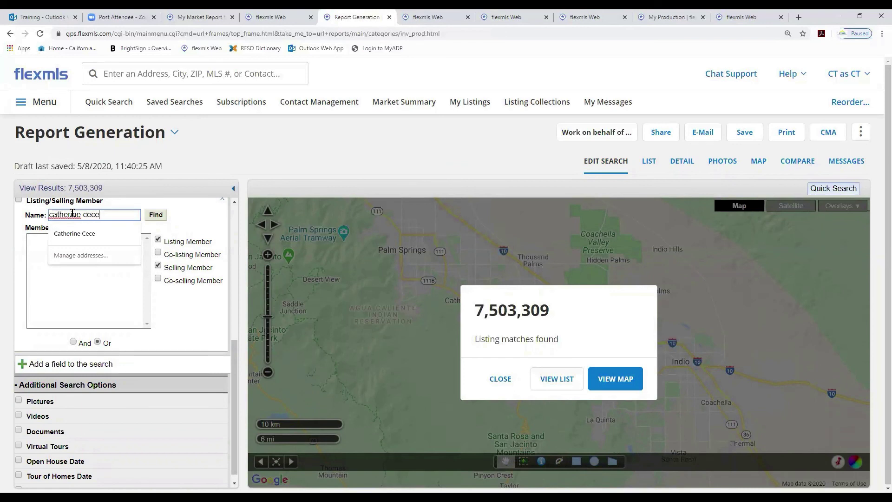
pyautogui.press('Tab')
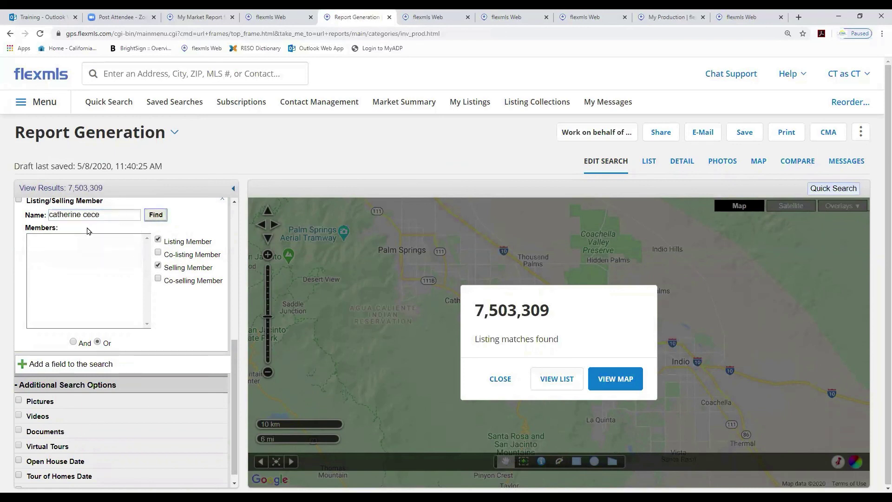
pyautogui.press('Return')
pyautogui.click(93, 247)
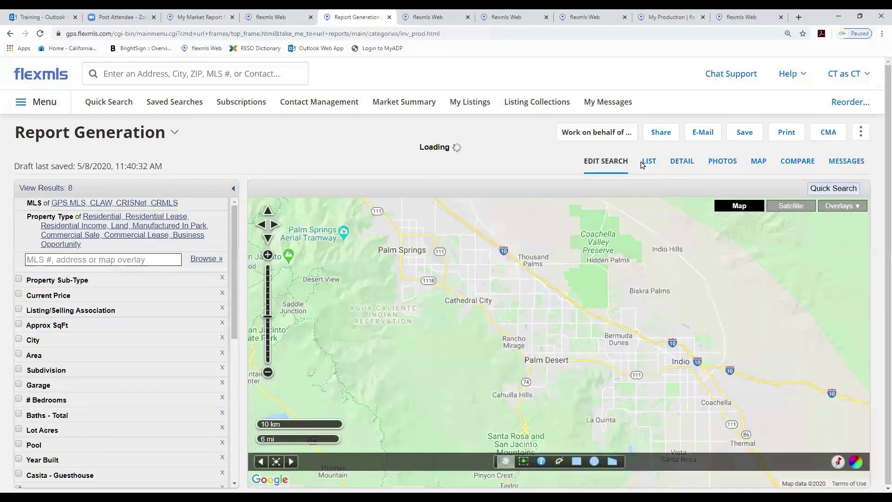
pyautogui.click(648, 161)
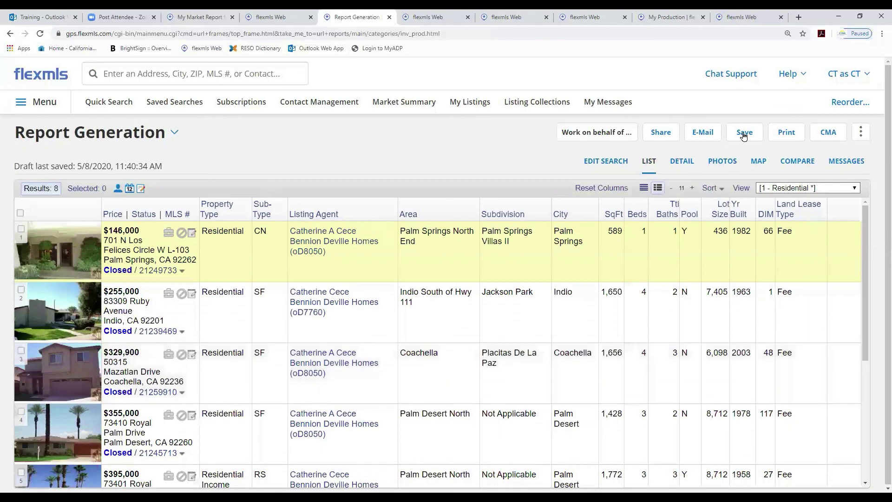
# Show the Save Search form for these results and close it without saving
pyautogui.click(743, 134)
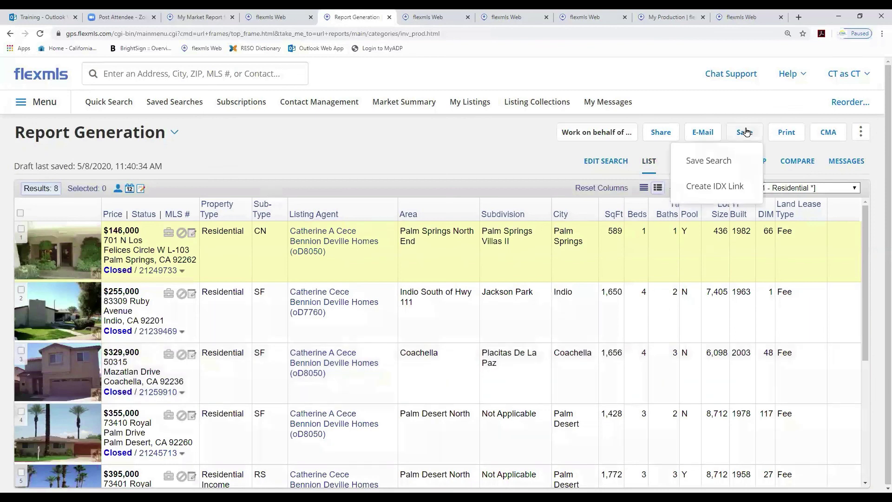
pyautogui.click(726, 159)
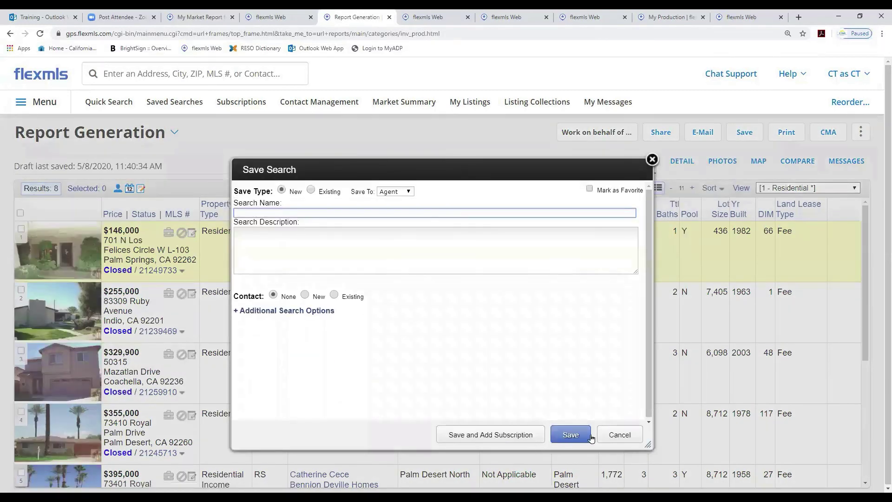
pyautogui.click(621, 435)
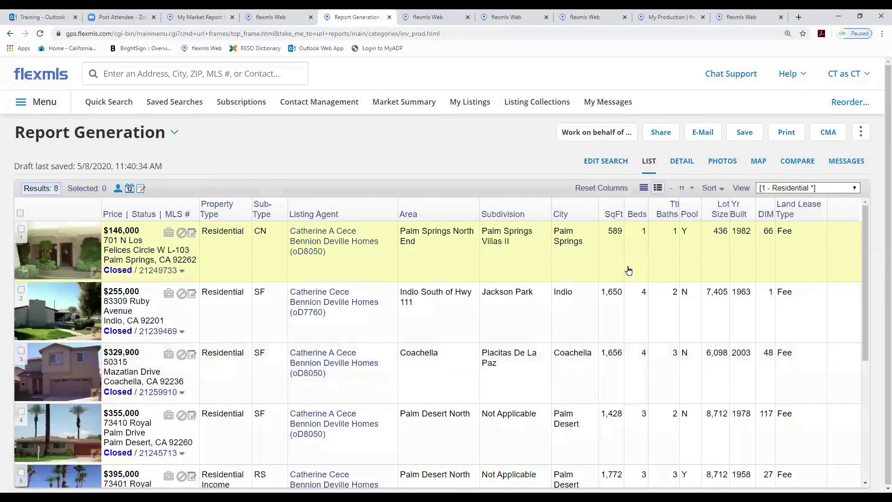